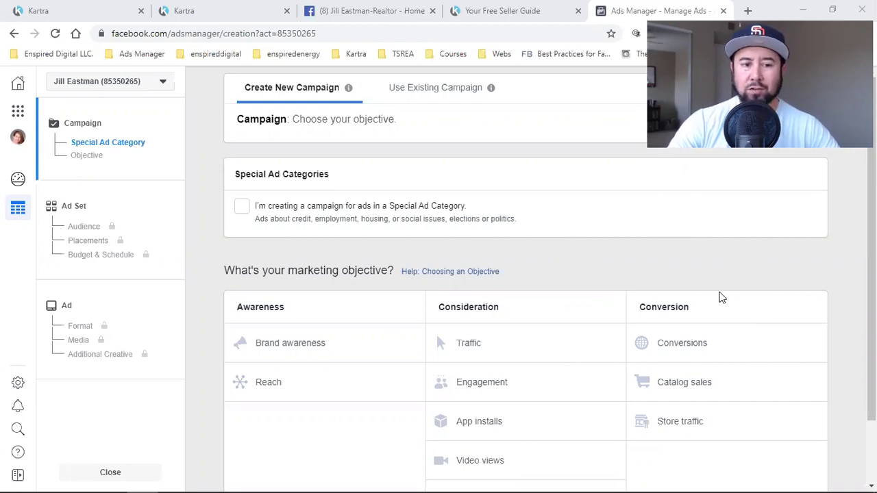
Show the Create options on the realtor's Facebook page, and return to the campaign setup in Ads Manager
click(401, 9)
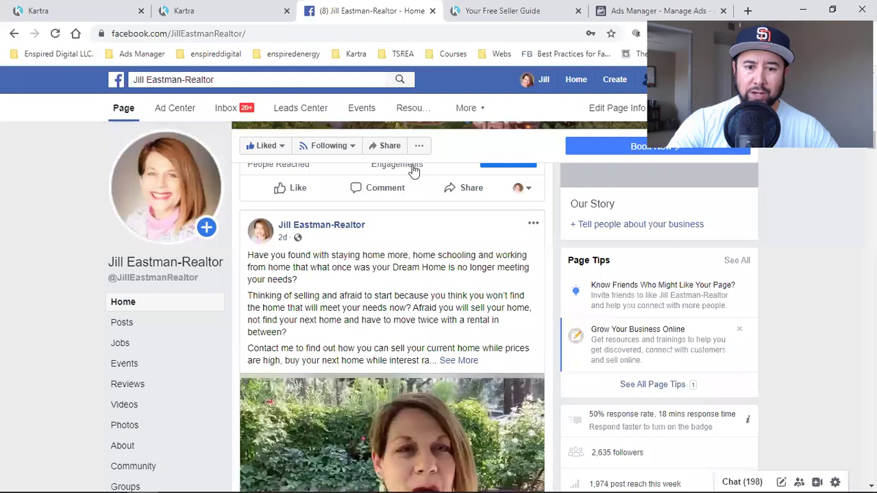
click(607, 81)
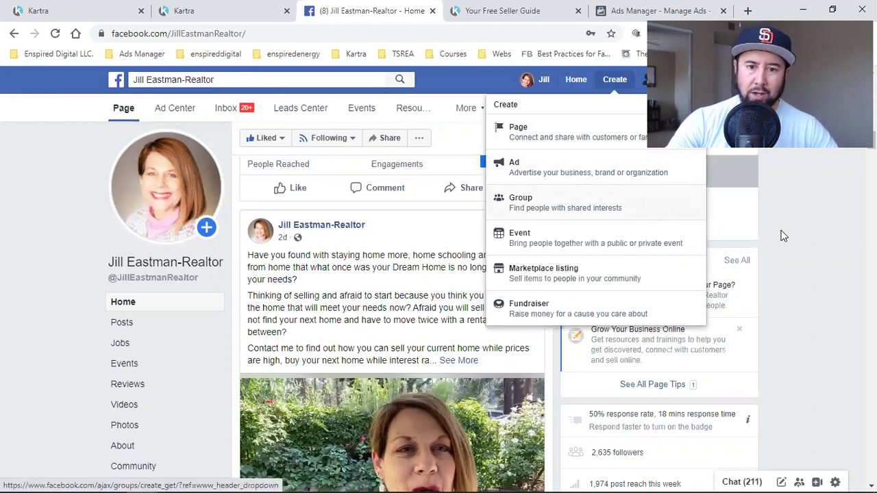
click(624, 6)
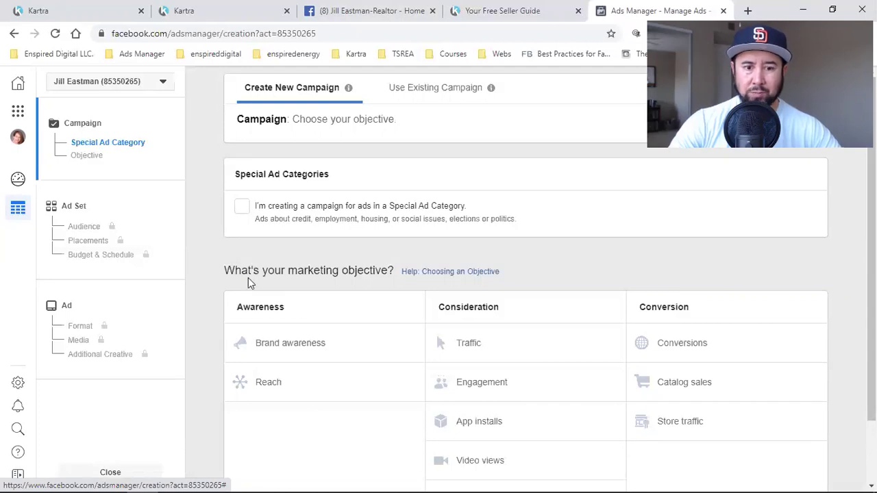
Review the marketing objectives offered for the new campaign, checking the realtor's Facebook page before returning to Ads Manager
scroll(248, 283, down, 1)
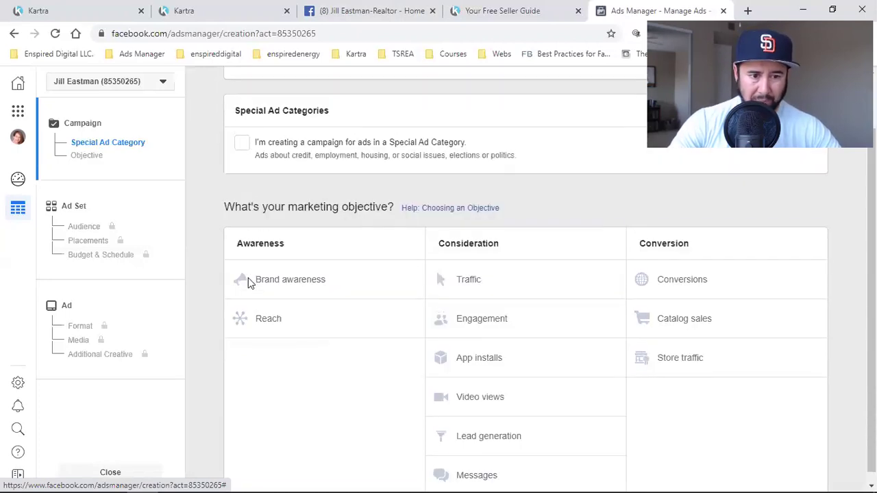
scroll(579, 327, down, 1)
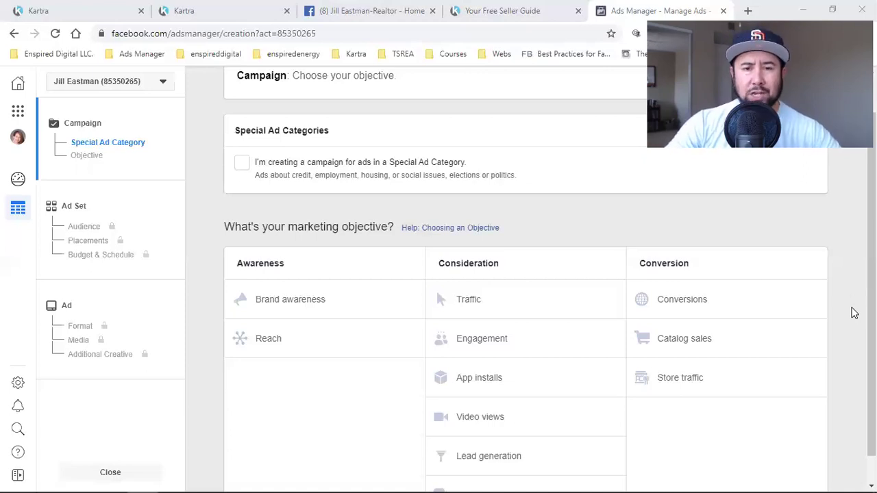
scroll(548, 302, down, 1)
scroll(554, 300, up, 1)
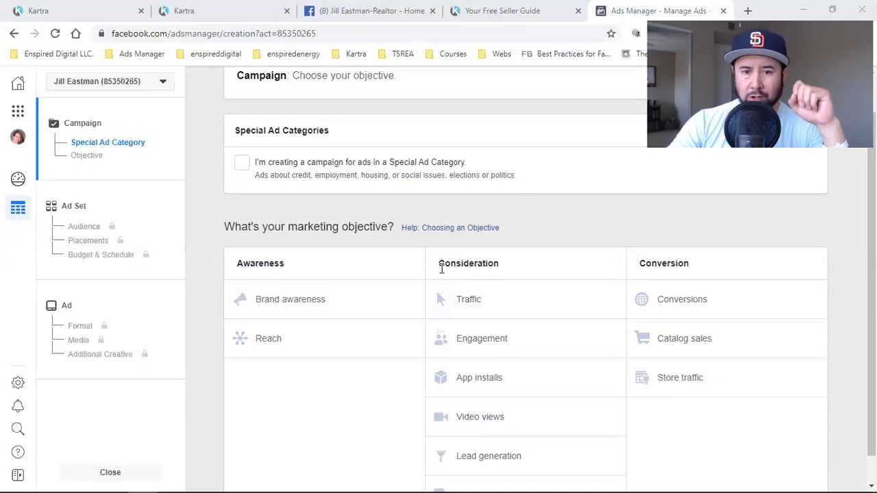
click(387, 11)
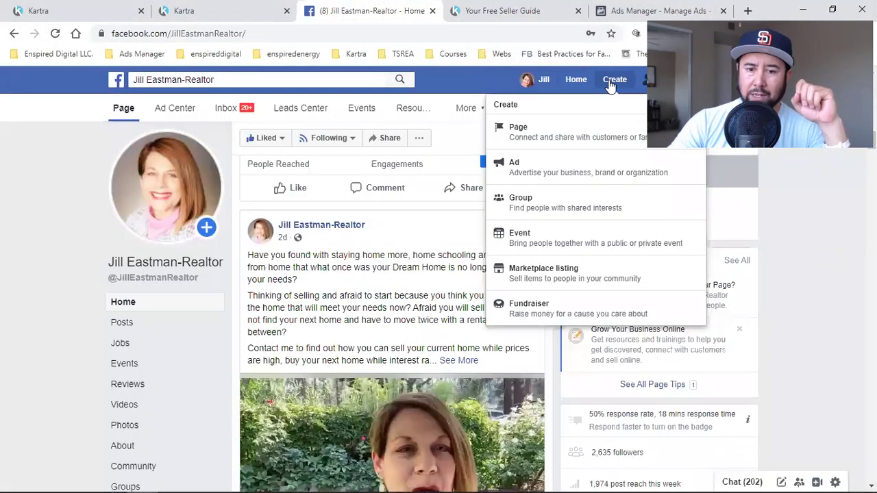
click(629, 11)
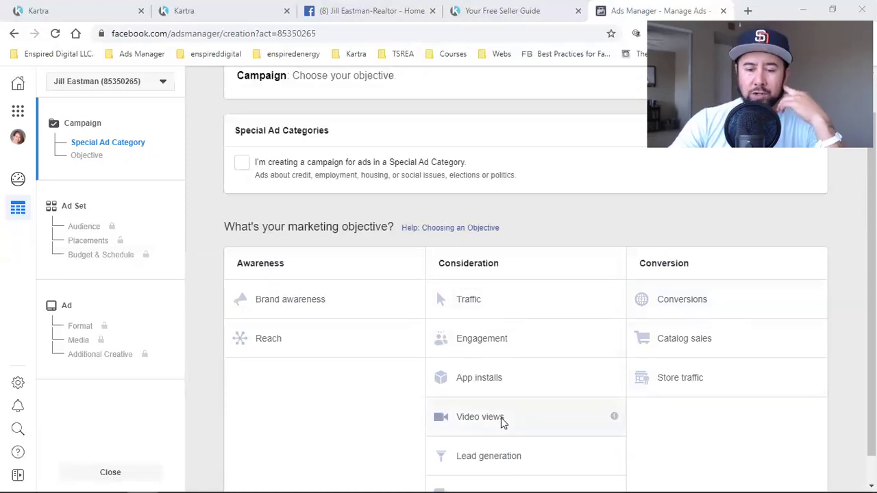
Switch to the realtor's Facebook page and view the video post about selling a home and buying the next one
click(396, 10)
click(441, 300)
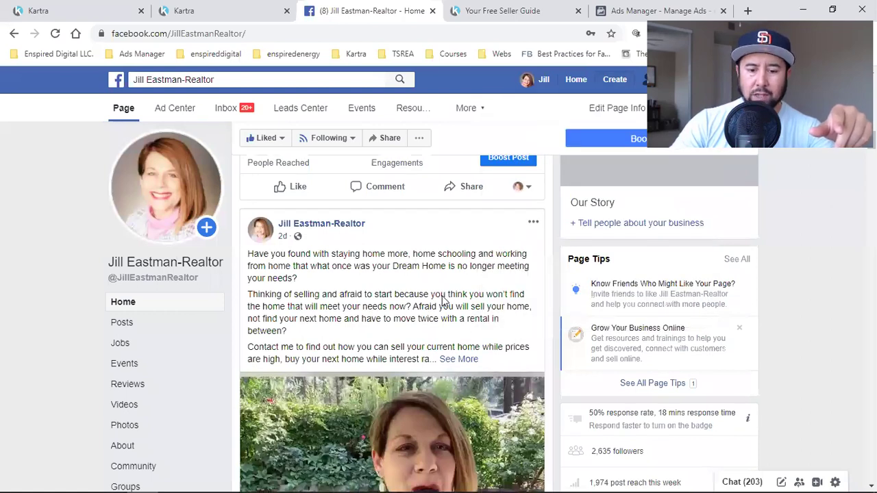
scroll(464, 355, down, 2)
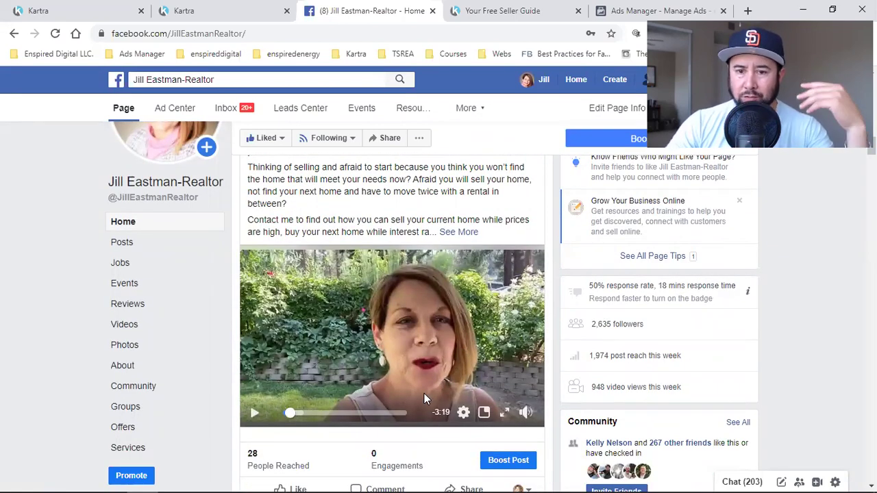
Return to Ads Manager and choose Video views as the campaign's marketing objective
click(616, 10)
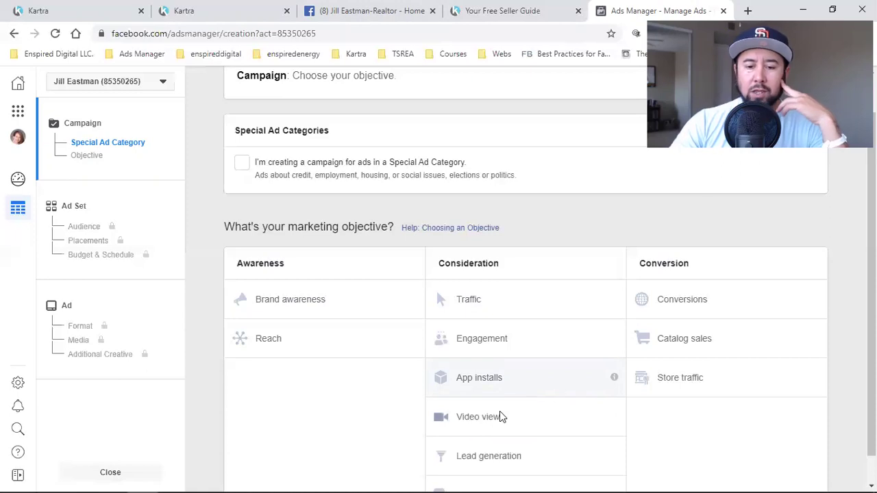
click(602, 378)
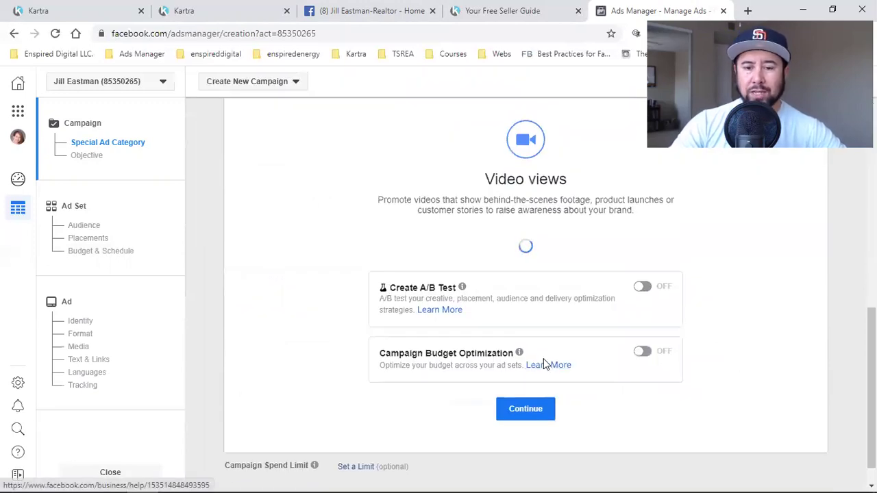
scroll(543, 359, up, 7)
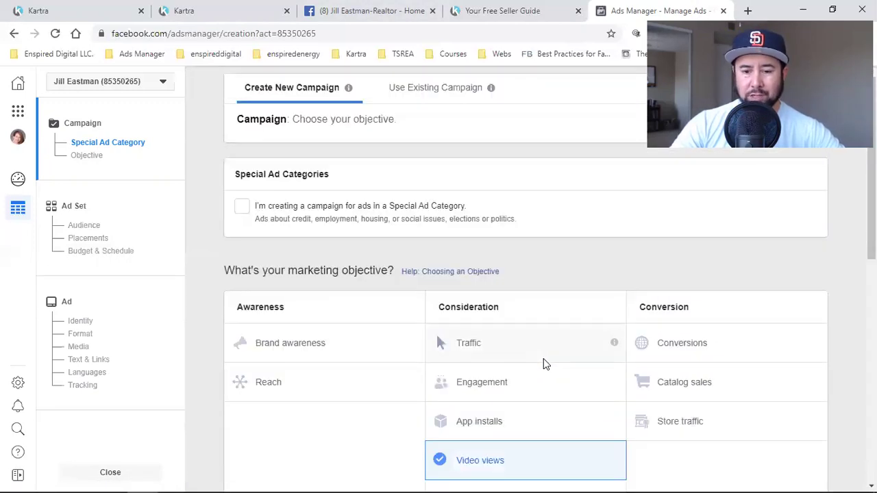
scroll(543, 358, down, 2)
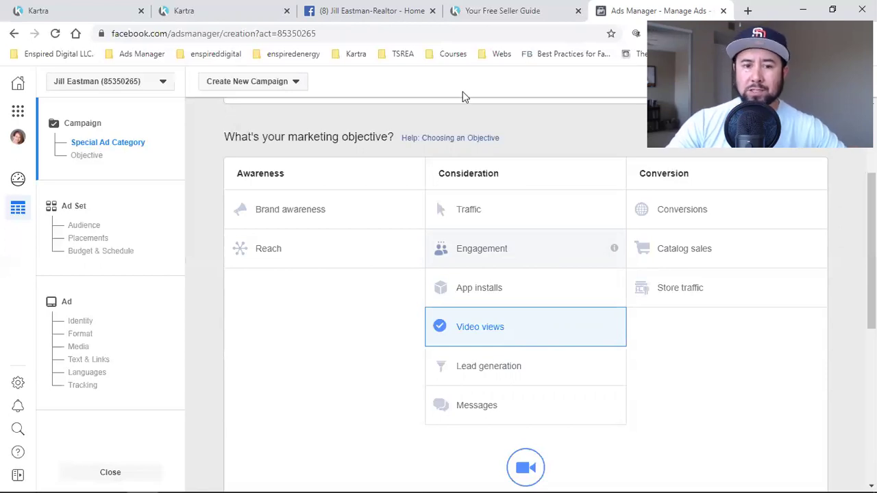
Open the Facebook home feed in a new browser tab from the realtor's page and find a sponsored post
click(370, 10)
right_click(570, 81)
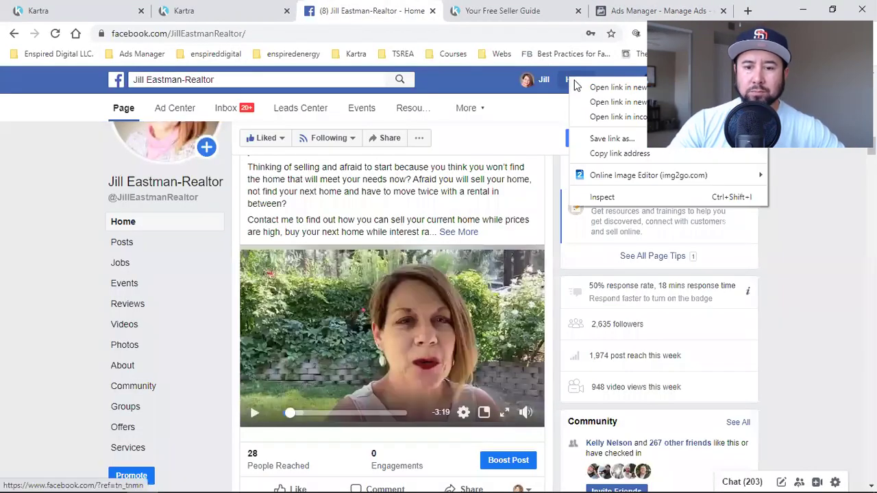
click(591, 86)
click(429, 10)
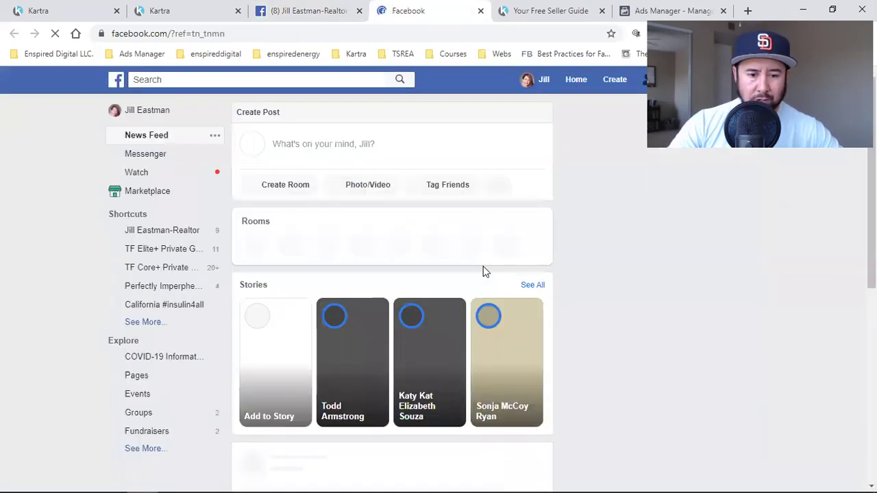
scroll(483, 267, down, 2)
scroll(482, 270, down, 2)
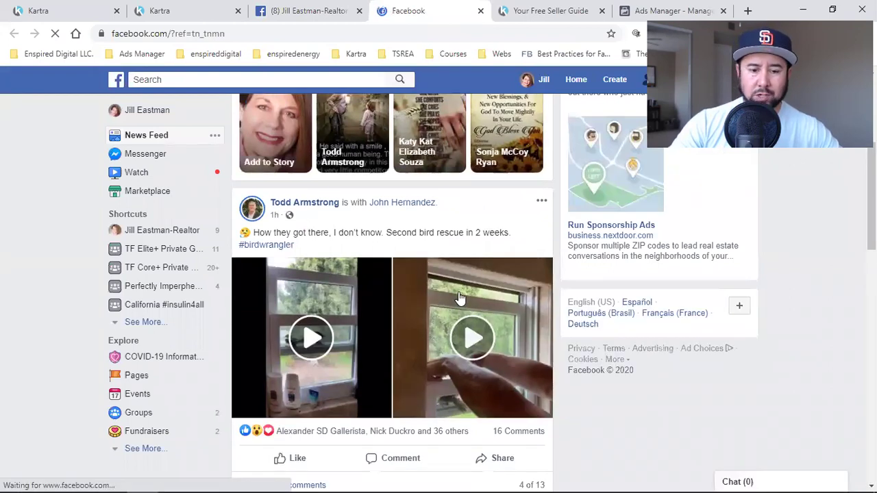
scroll(459, 296, down, 10)
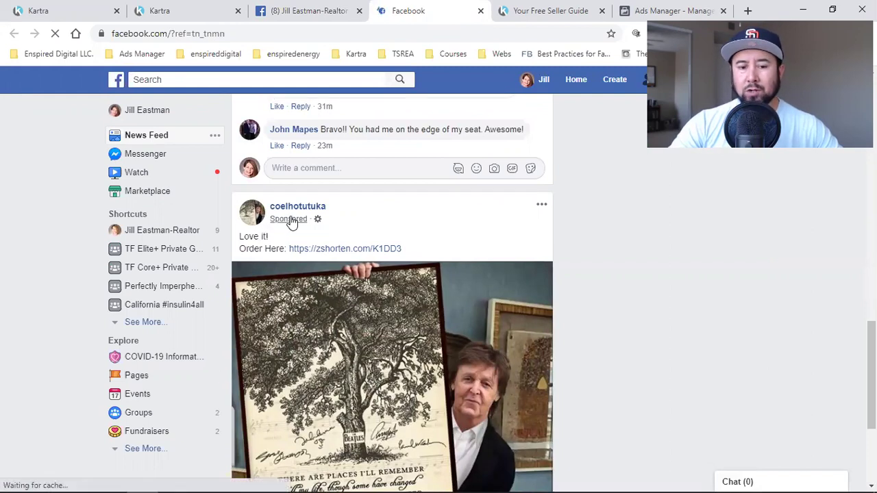
Examine the sponsored tree poster post, including its Sponsored label, the advertiser's page preview and its reactions, comments and shares
scroll(500, 325, down, 3)
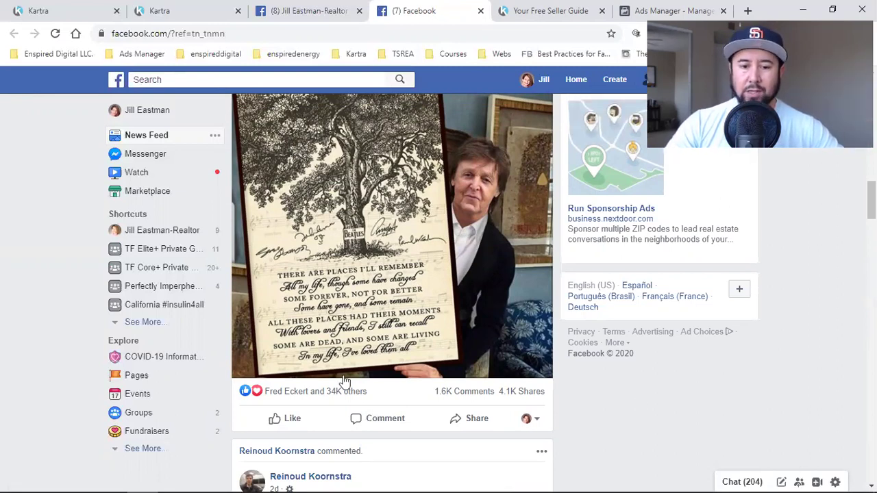
scroll(369, 322, up, 3)
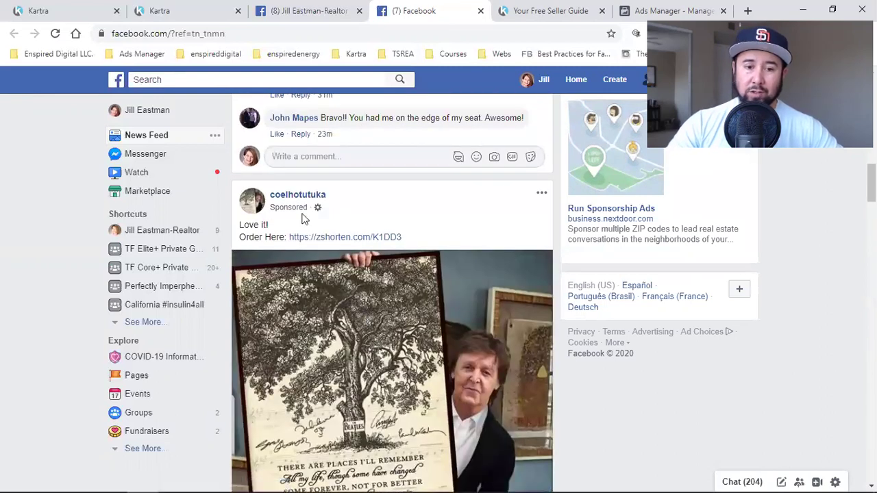
mouse_move(308, 198)
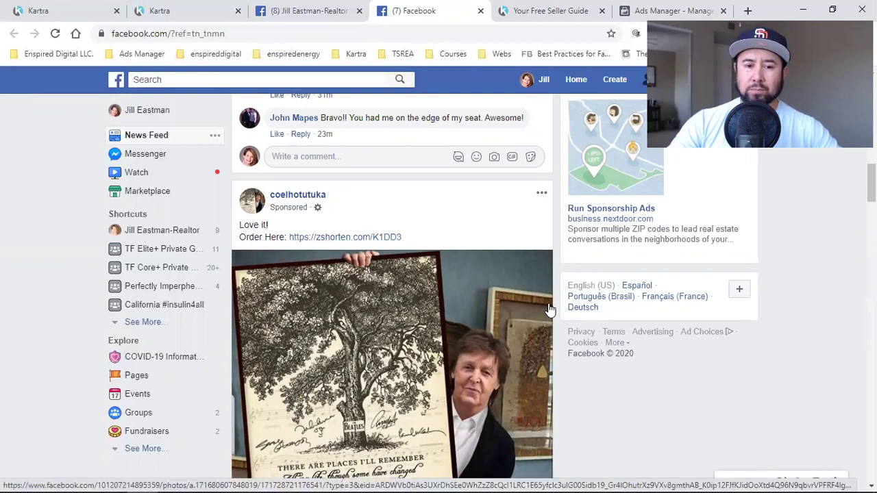
scroll(548, 310, down, 4)
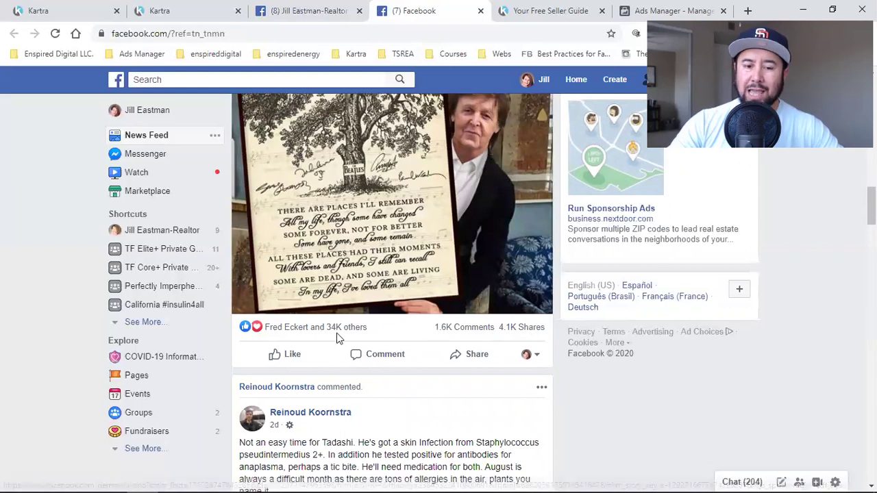
scroll(336, 339, up, 3)
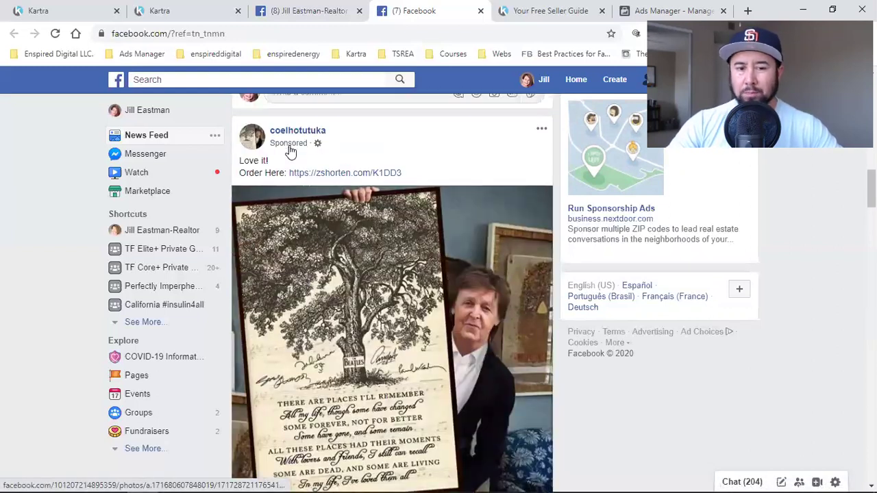
mouse_move(314, 134)
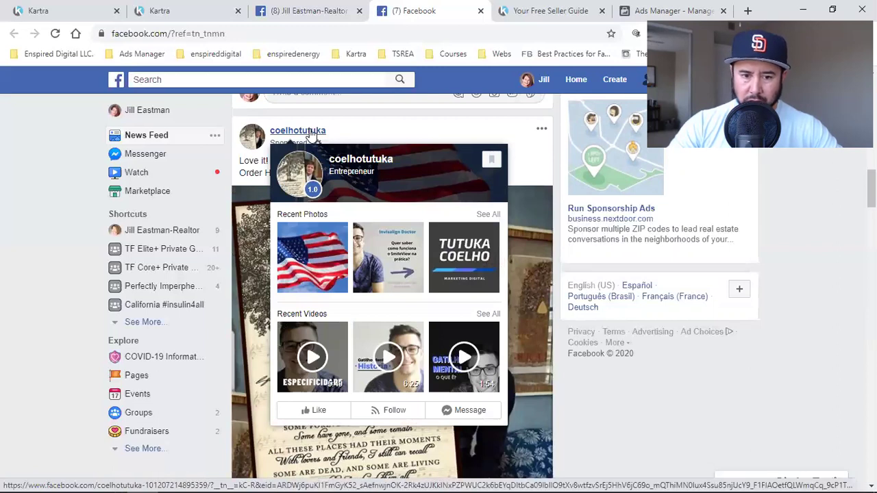
scroll(452, 155, down, 2)
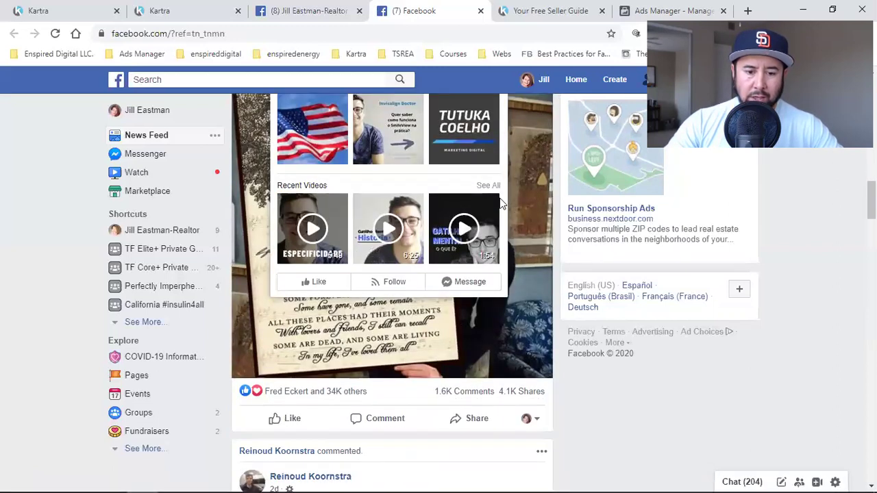
scroll(475, 313, up, 3)
scroll(323, 201, down, 2)
scroll(322, 201, down, 1)
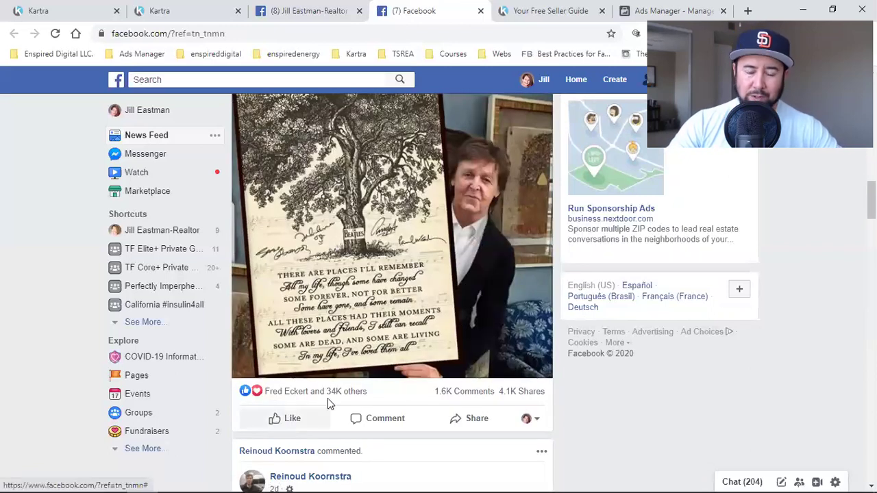
scroll(327, 401, down, 1)
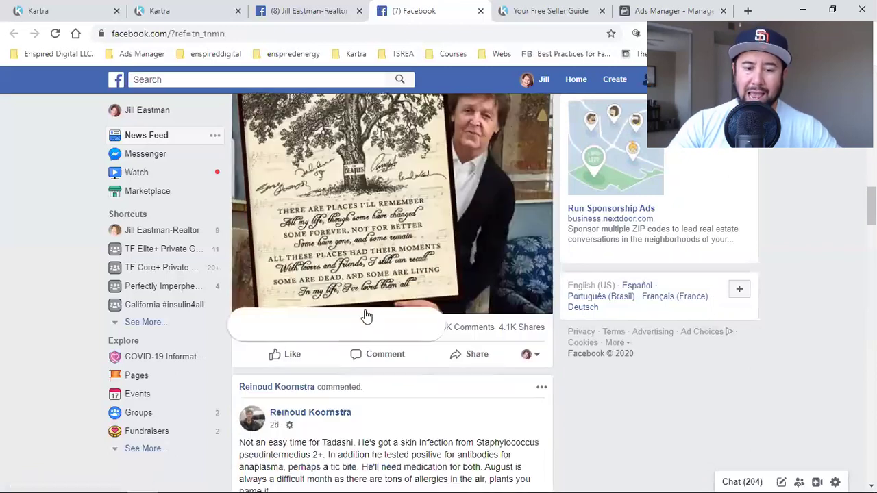
click(385, 203)
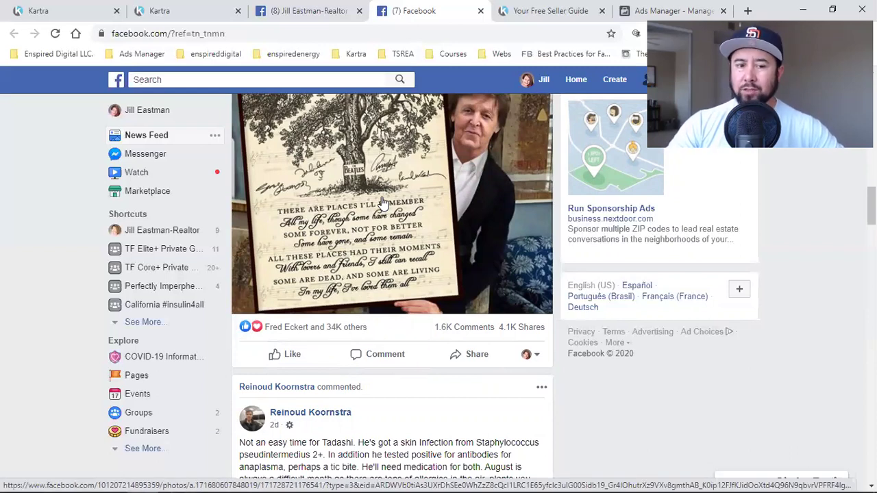
Switch to Ads Manager and choose Engagement as the campaign's marketing objective
click(643, 11)
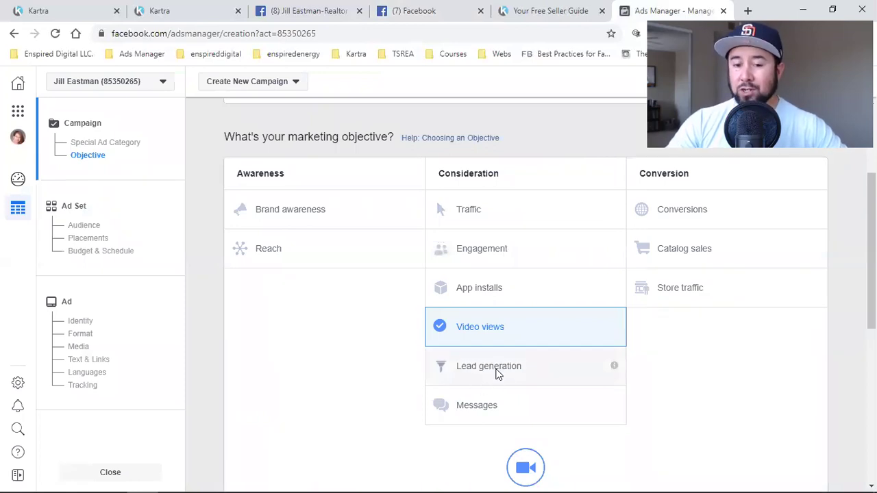
click(501, 255)
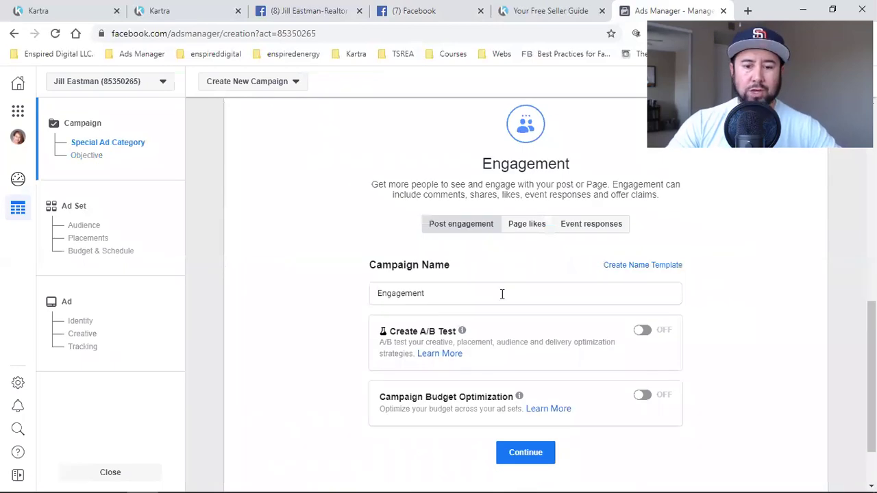
scroll(500, 293, up, 5)
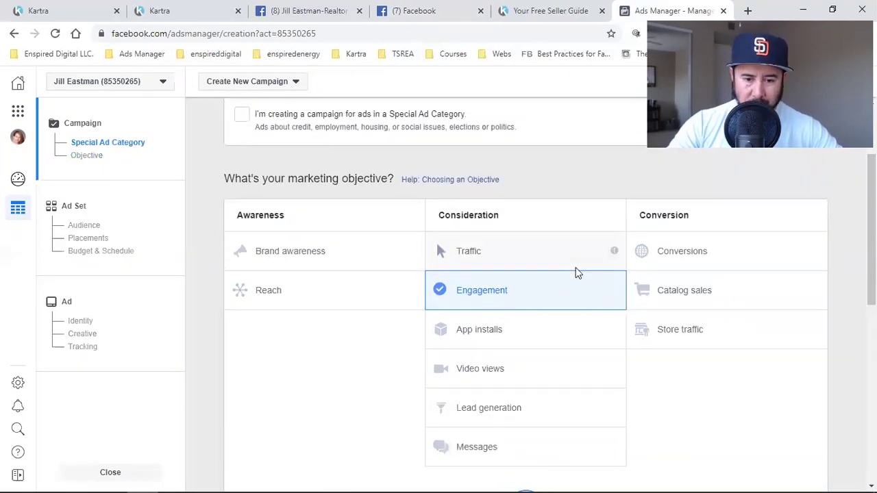
Go back to the sponsored poster post in the Facebook feed and inspect its reaction, comment and share figures
click(444, 9)
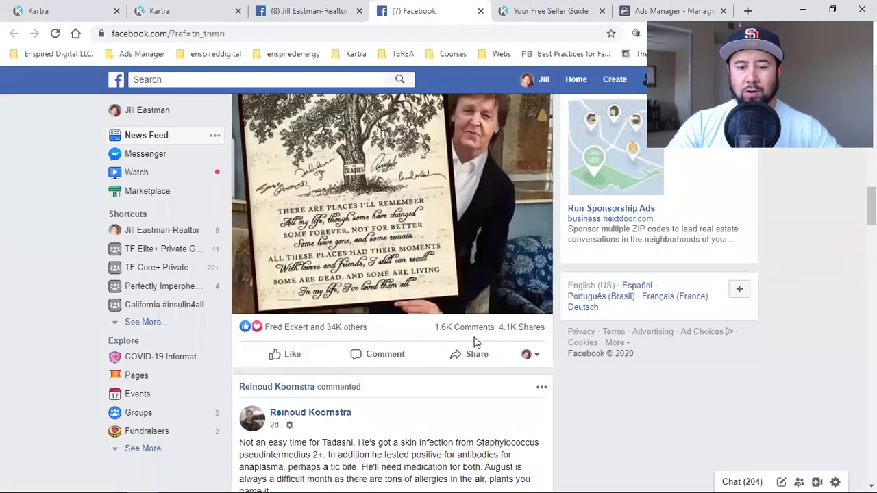
scroll(511, 340, up, 1)
scroll(510, 340, up, 4)
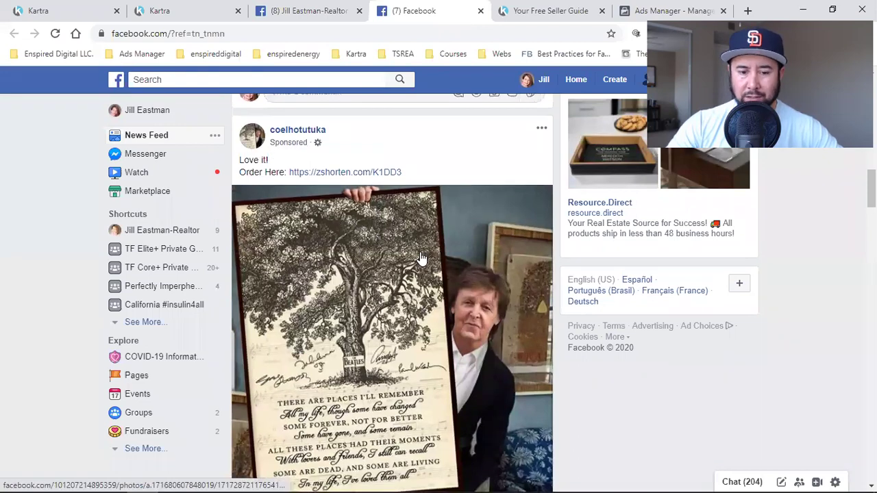
scroll(353, 257, down, 3)
scroll(353, 257, down, 1)
mouse_move(337, 328)
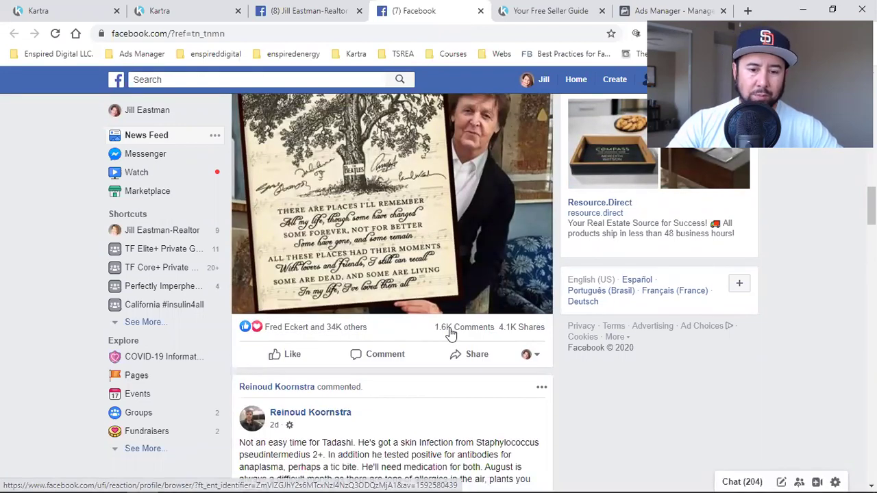
mouse_move(534, 333)
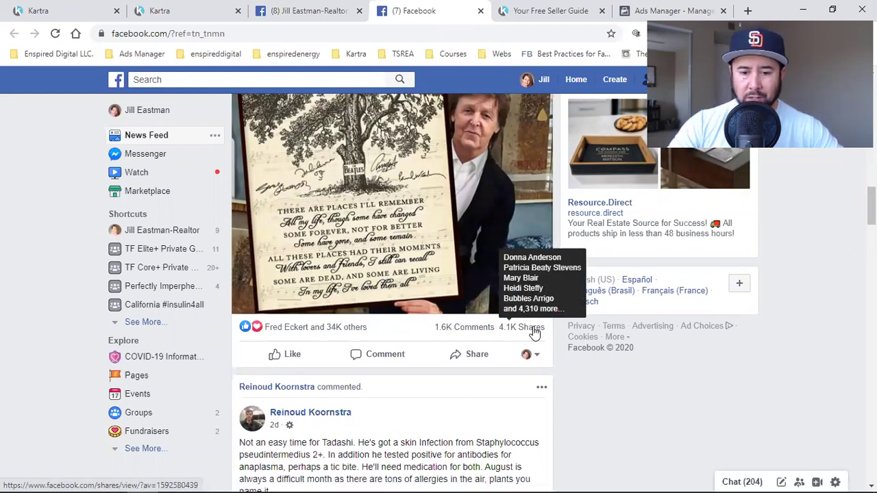
Review the sponsored poster post from its header to its engagement figures, and check the Engagement objective in Ads Manager
scroll(533, 343, up, 3)
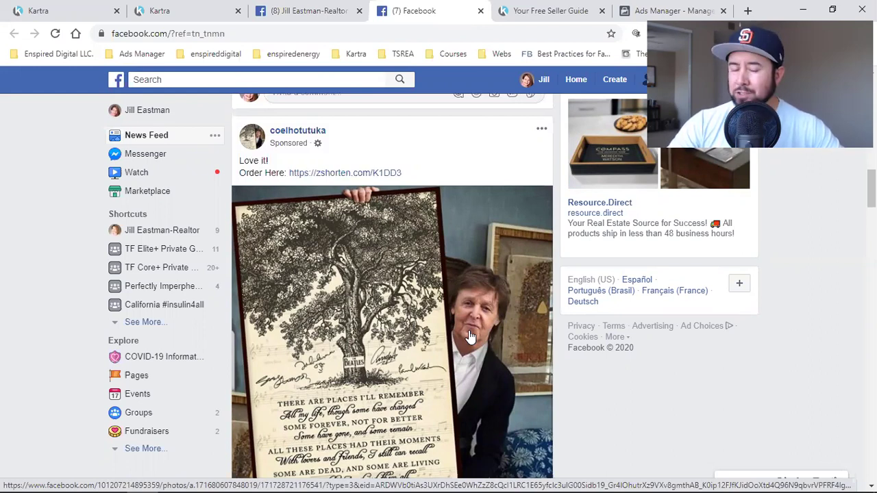
scroll(470, 335, down, 3)
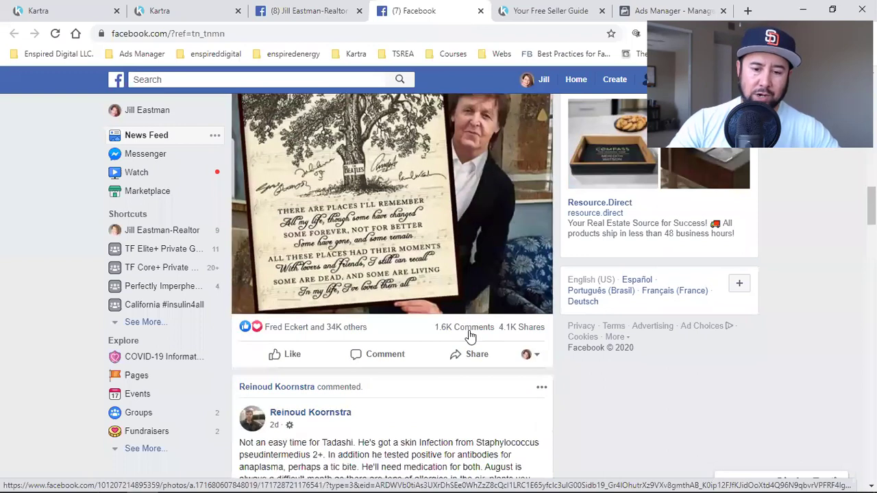
scroll(470, 336, up, 1)
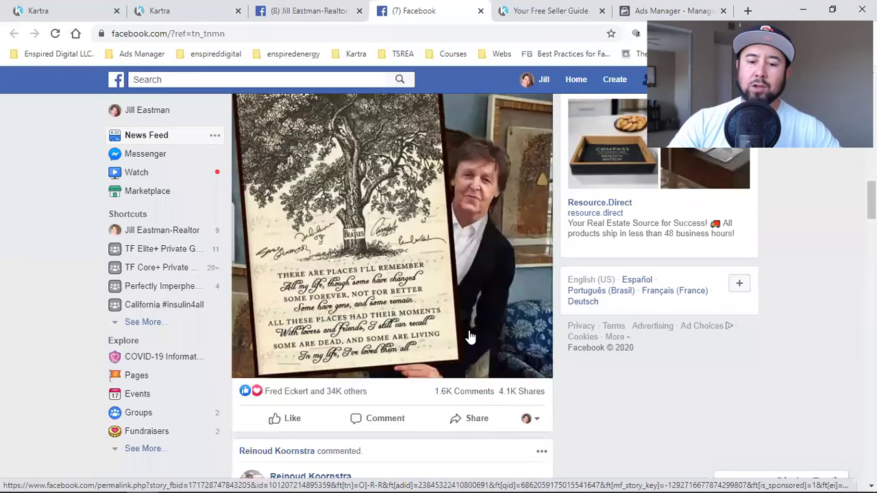
scroll(470, 336, down, 1)
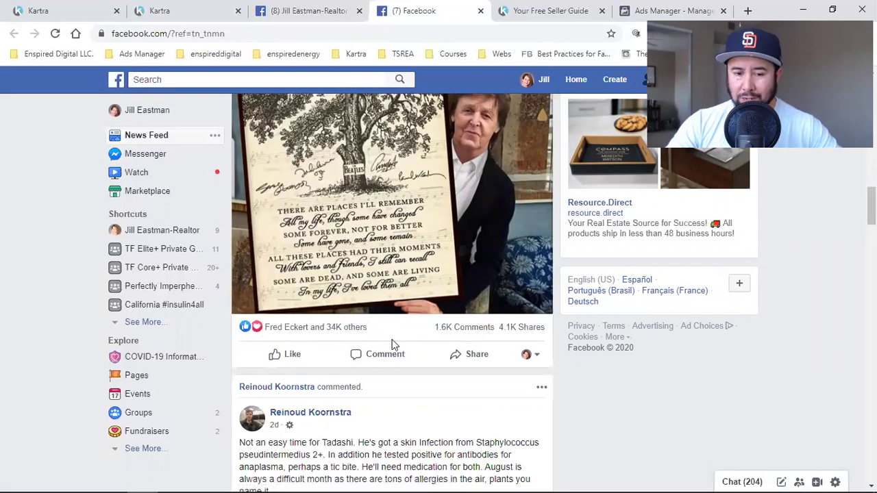
click(633, 10)
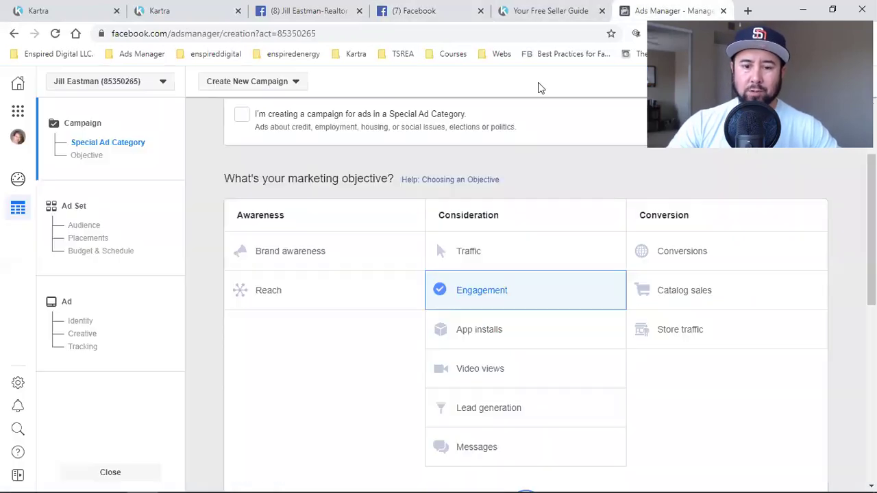
Return to the sponsored poster post in the Facebook feed and examine its Sponsored label, reactions, comments and shares
click(317, 8)
click(390, 8)
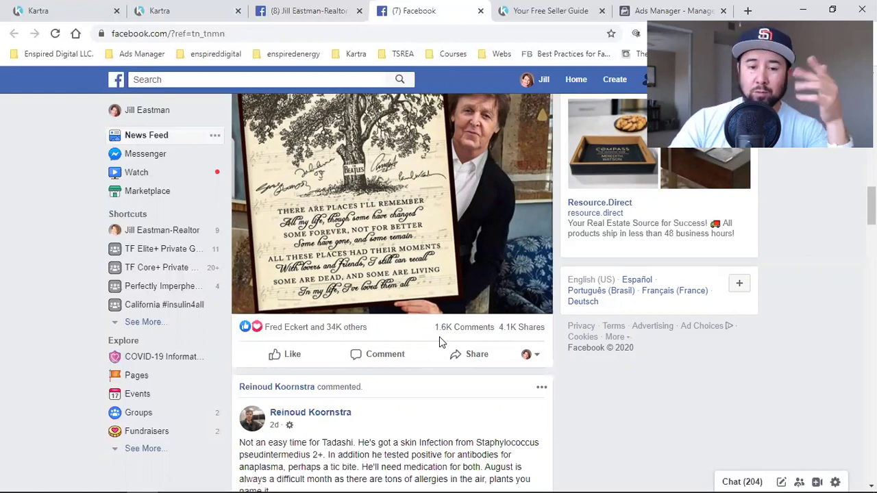
scroll(439, 336, up, 3)
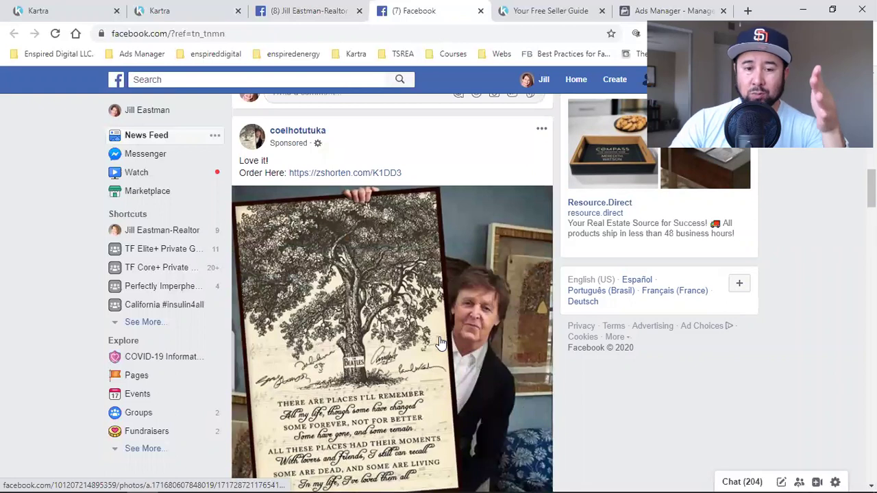
scroll(424, 342, down, 3)
mouse_move(349, 330)
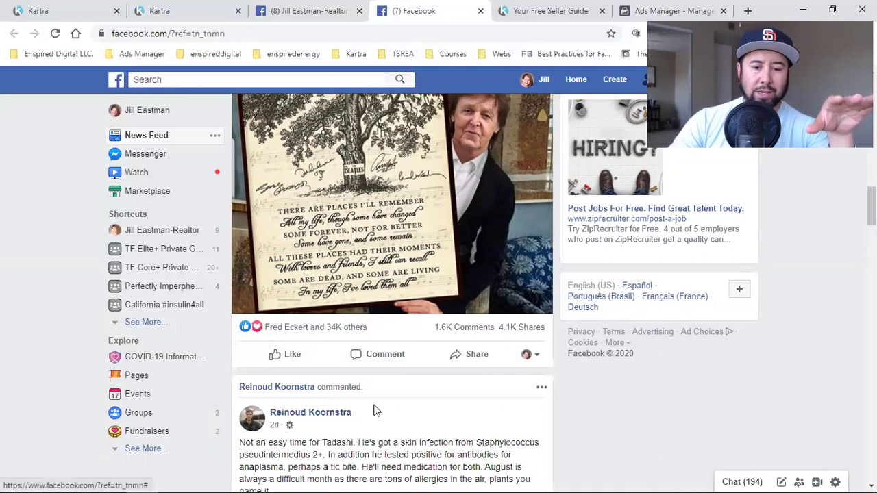
scroll(384, 403, up, 3)
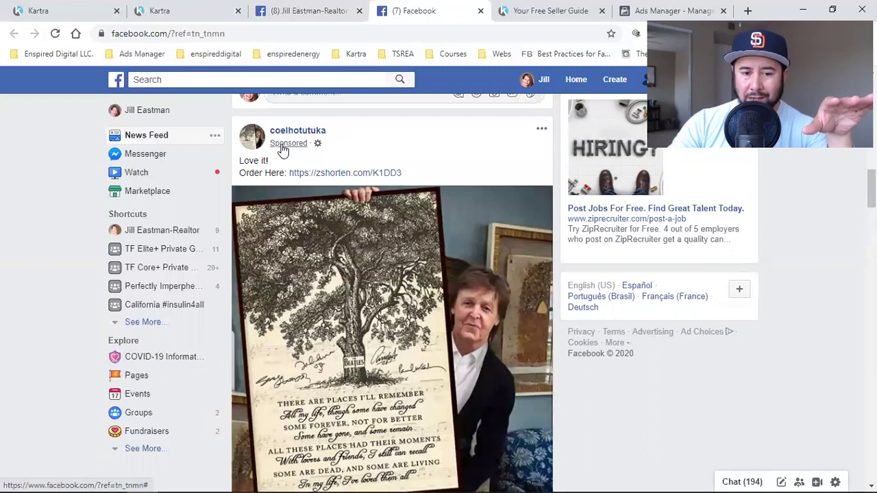
scroll(400, 320, down, 3)
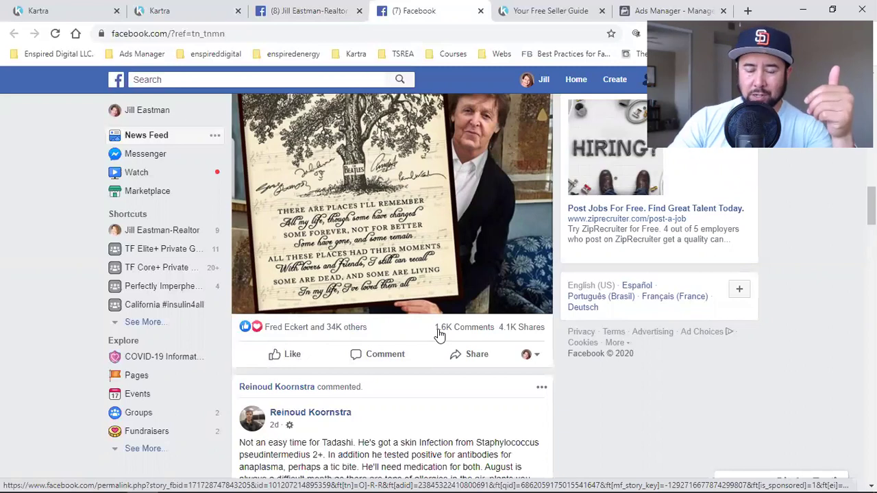
mouse_move(528, 338)
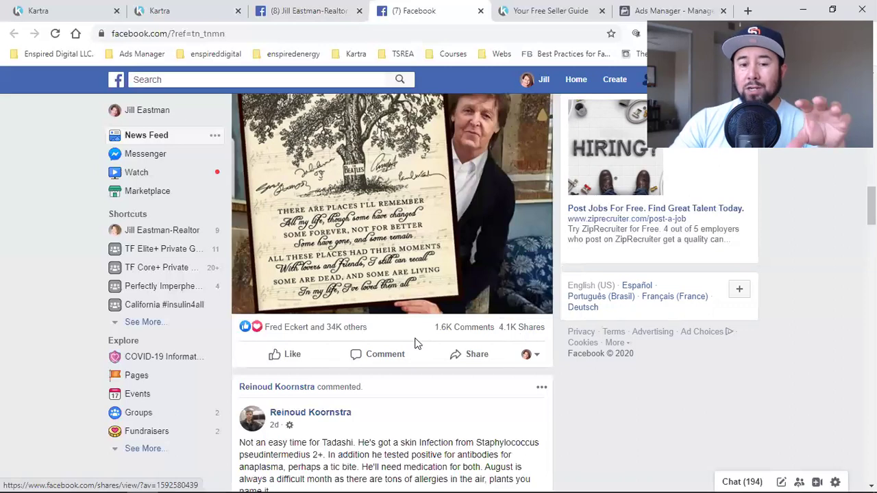
Study the poster ad's image alongside its comments and reactions, and preview the list of people who shared it
scroll(416, 344, up, 3)
scroll(415, 344, down, 2)
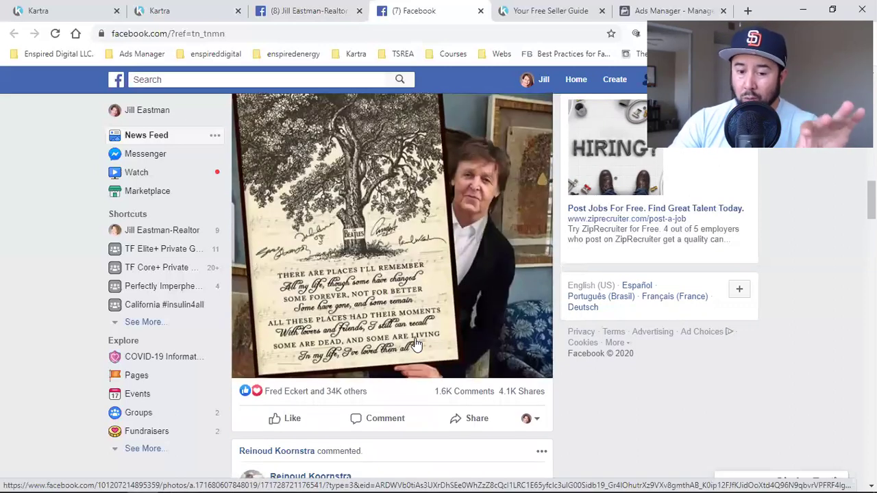
scroll(415, 343, down, 1)
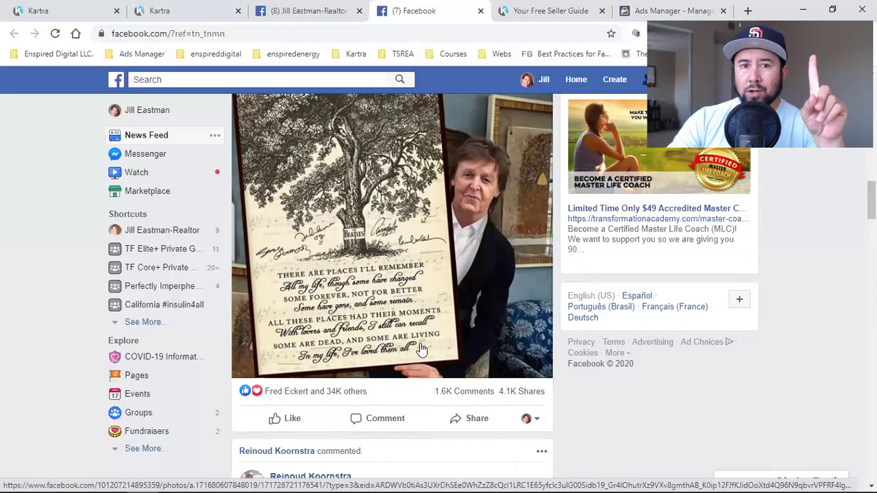
scroll(421, 349, up, 2)
scroll(422, 350, down, 3)
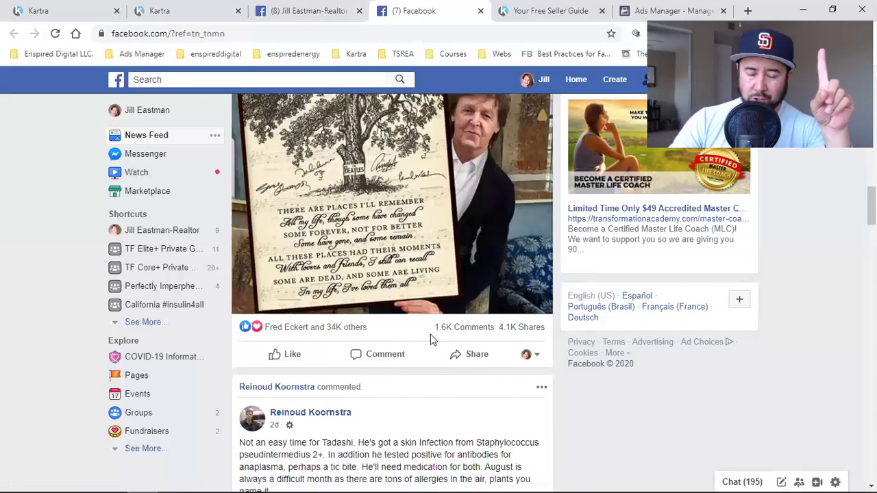
scroll(430, 339, up, 2)
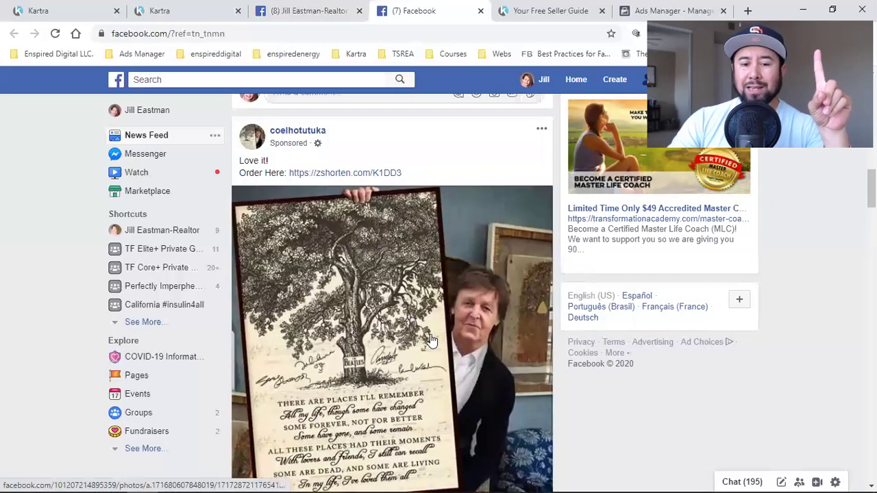
scroll(430, 340, down, 3)
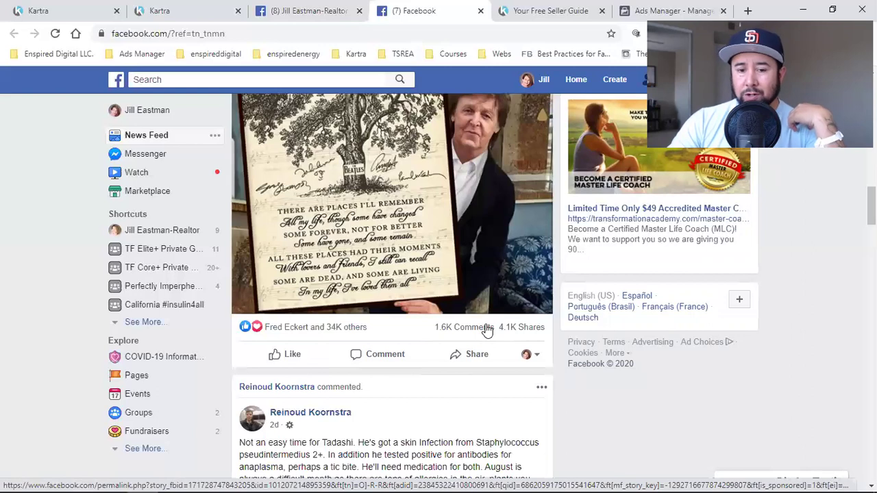
mouse_move(519, 330)
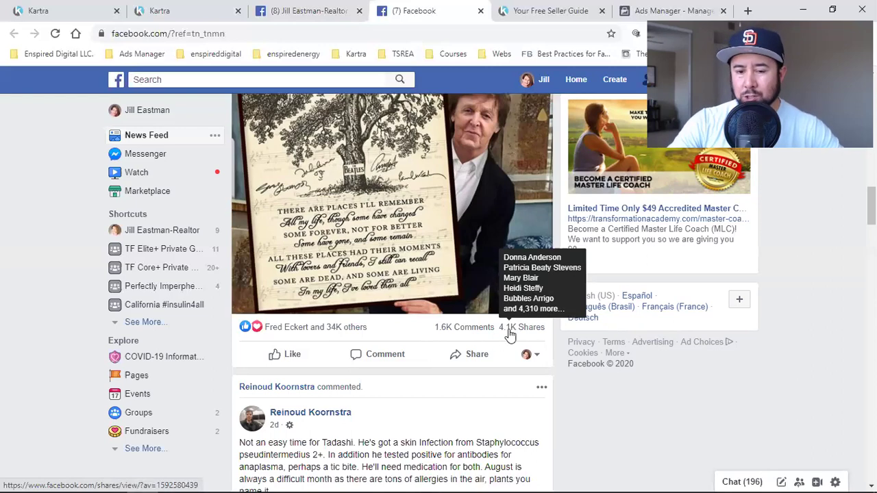
mouse_move(332, 332)
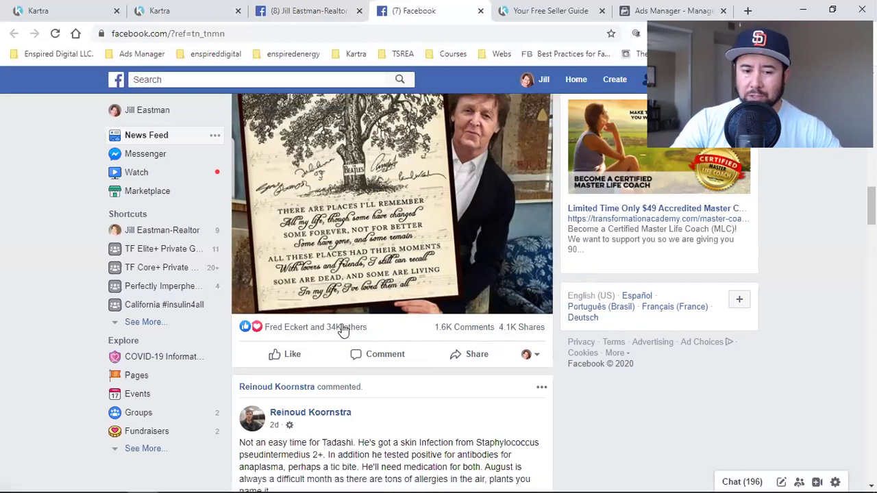
Preview the advertiser's page from the poster post, and switch back to the marketing objectives in Ads Manager
scroll(303, 137, up, 3)
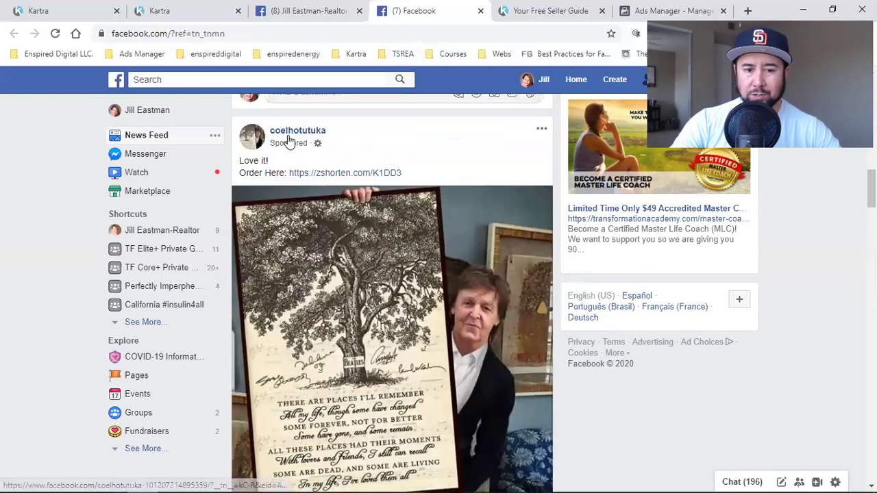
mouse_move(304, 137)
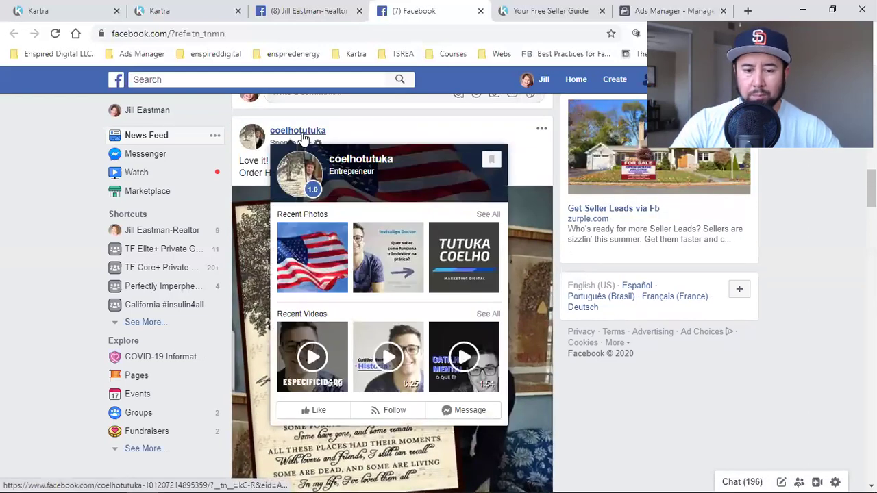
scroll(304, 137, down, 4)
scroll(356, 298, up, 2)
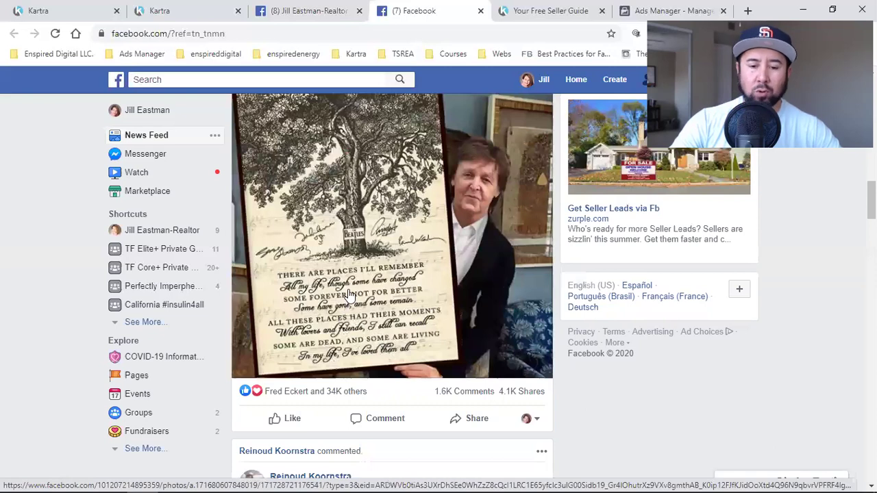
scroll(349, 294, down, 1)
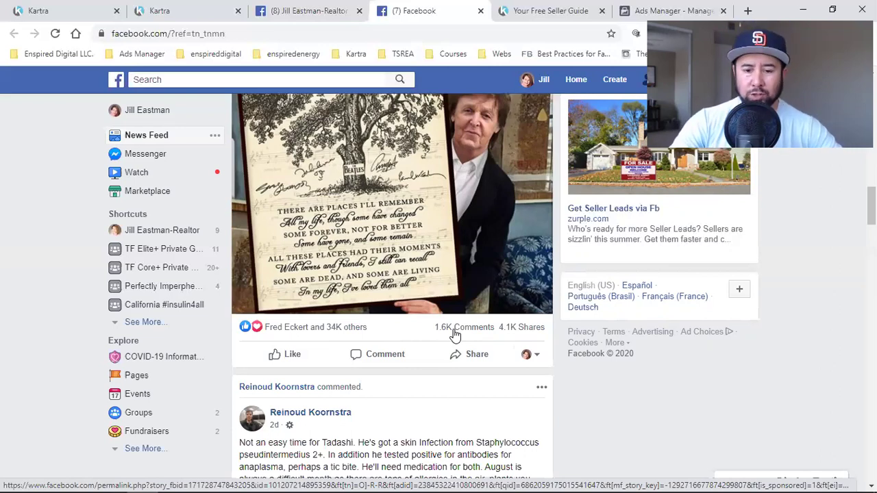
click(671, 11)
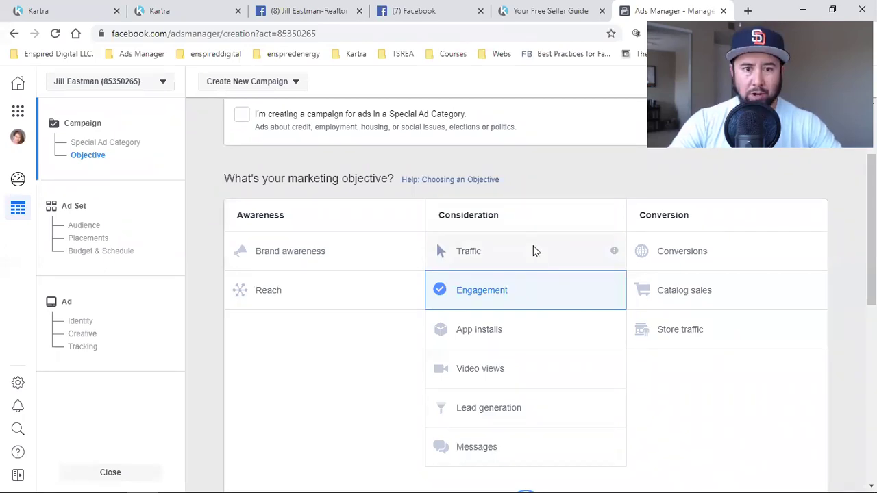
Go back to the poster post in the Facebook feed and examine its order link together with its share figures
click(322, 10)
click(411, 10)
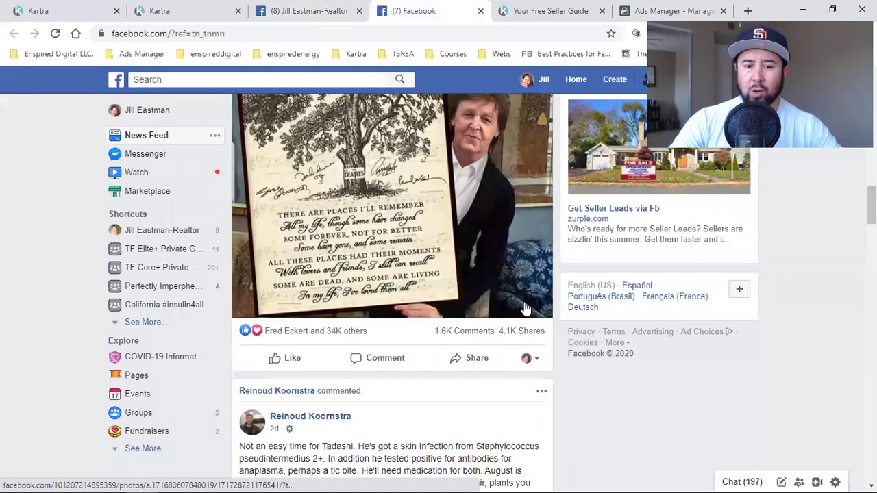
scroll(524, 308, up, 2)
scroll(524, 309, down, 1)
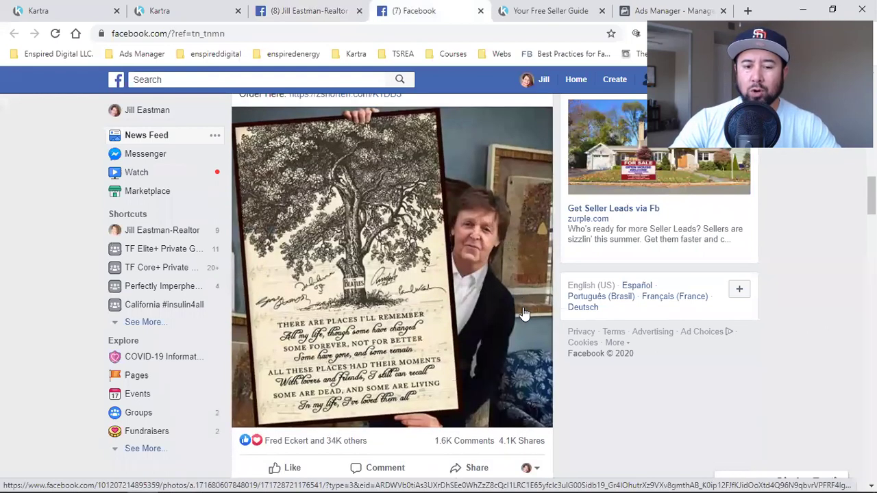
scroll(438, 356, up, 2)
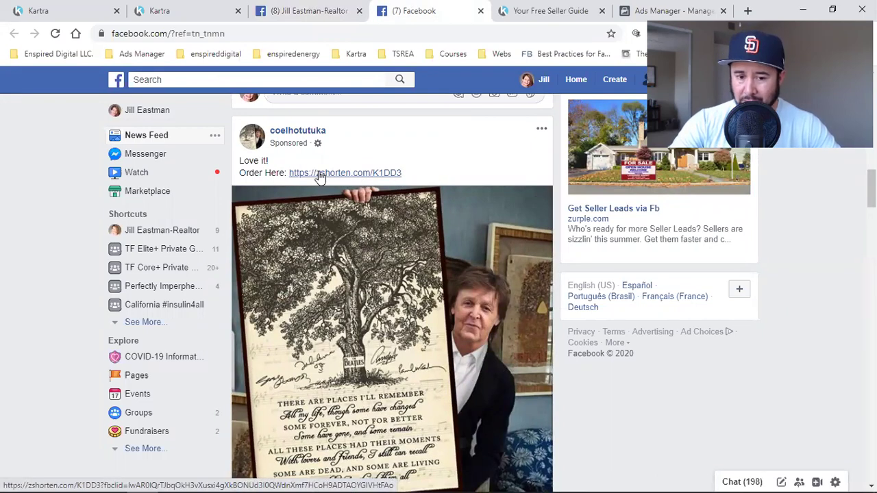
scroll(319, 176, down, 3)
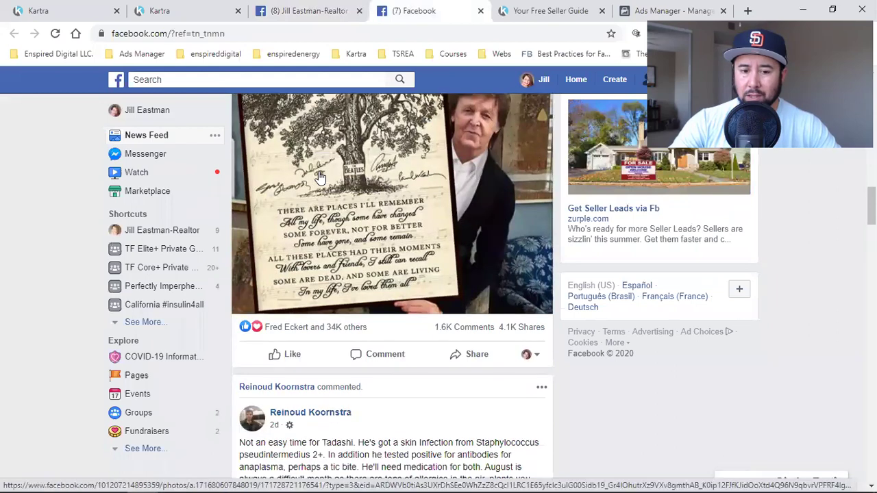
scroll(526, 356, up, 3)
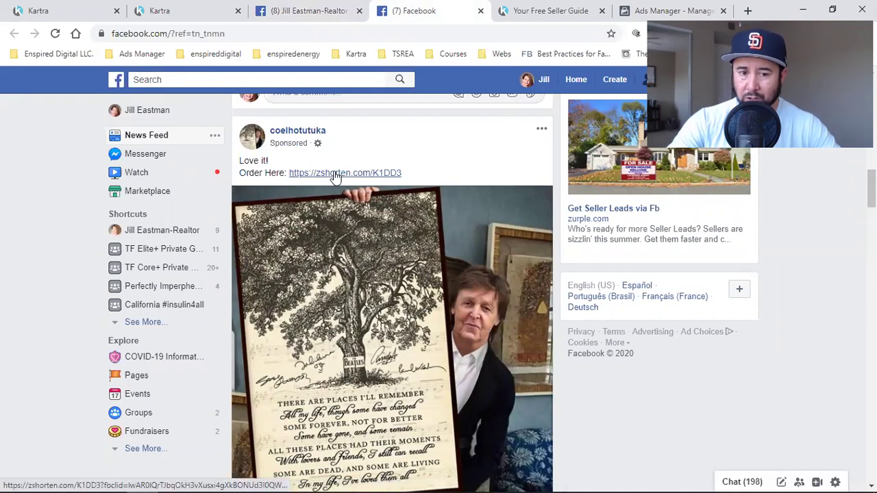
scroll(506, 328, down, 3)
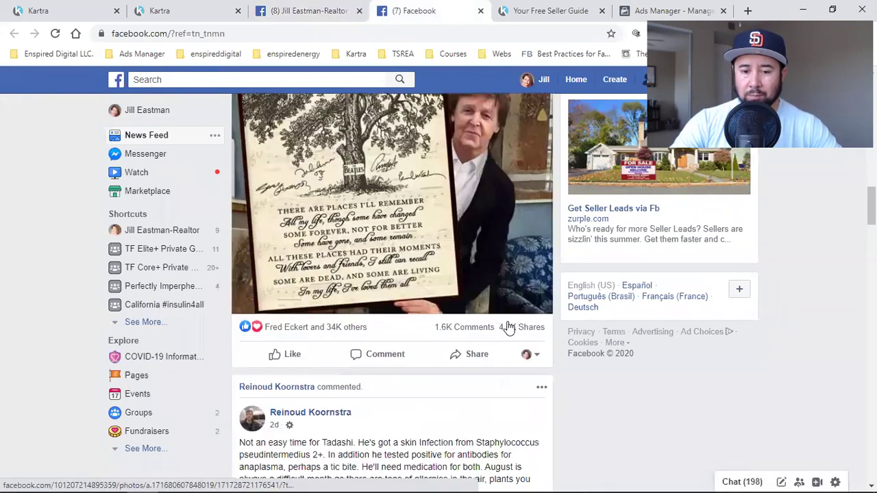
scroll(373, 287, up, 3)
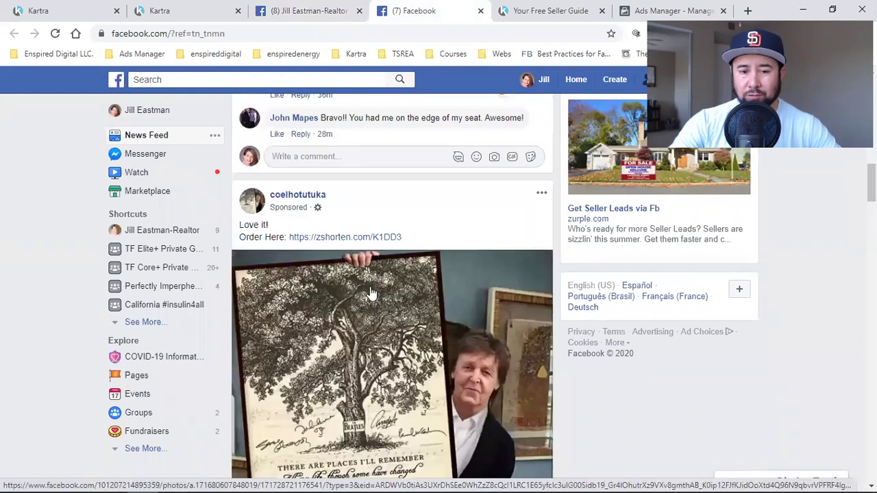
Look over the poster post once more, from the ad text and image down to the comments and shares
scroll(370, 293, down, 1)
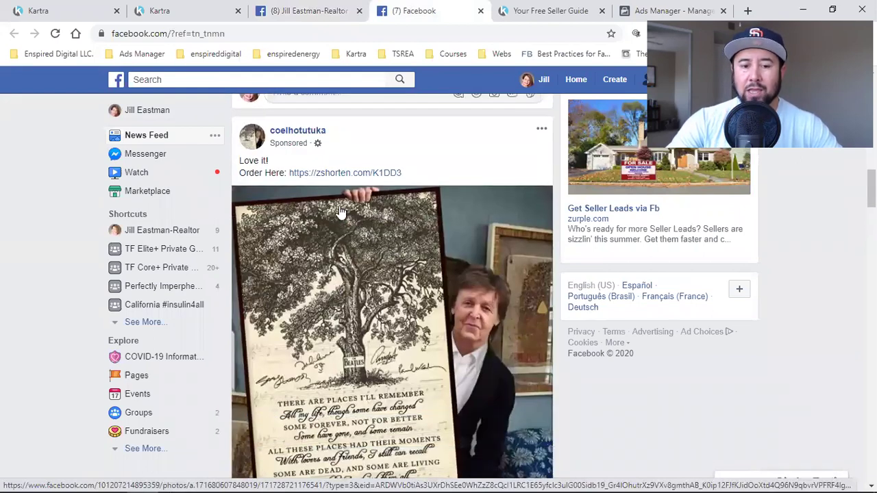
scroll(341, 212, down, 1)
scroll(424, 329, down, 1)
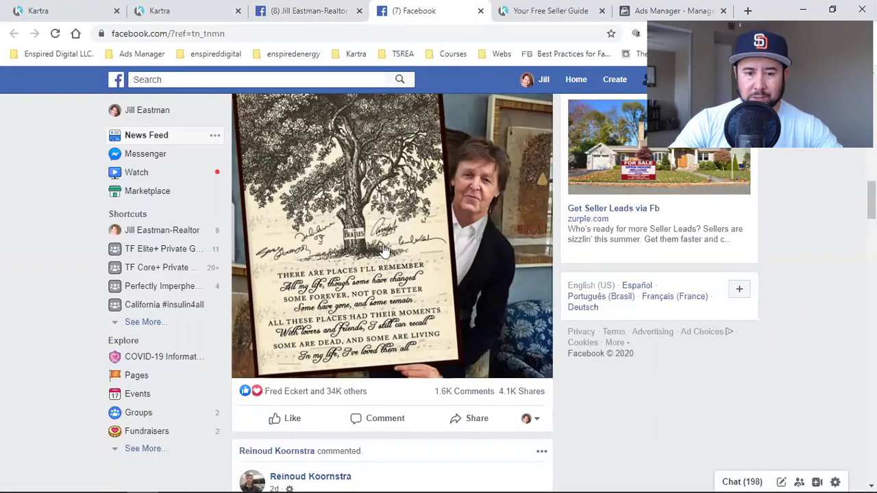
scroll(384, 307, up, 1)
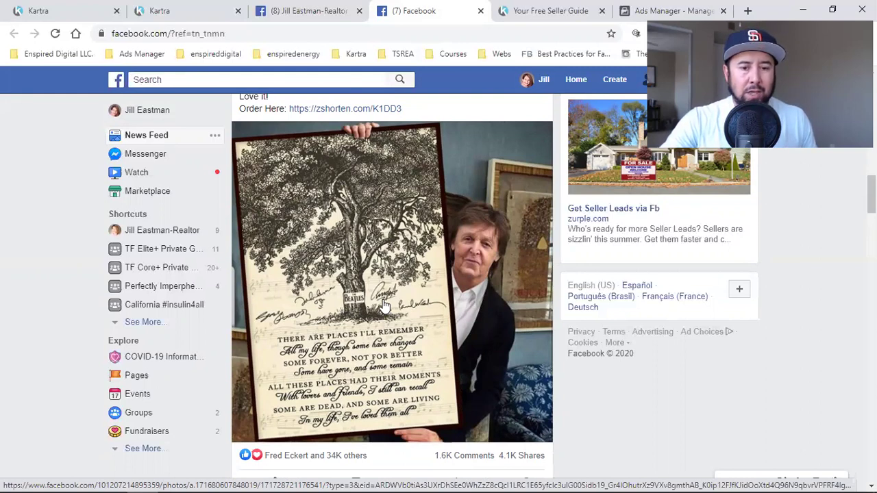
scroll(383, 306, up, 1)
scroll(394, 294, down, 2)
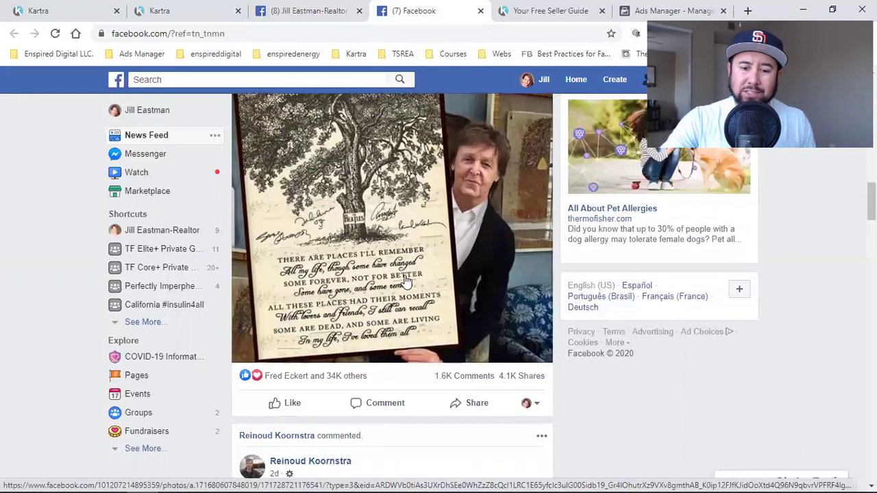
scroll(406, 281, down, 1)
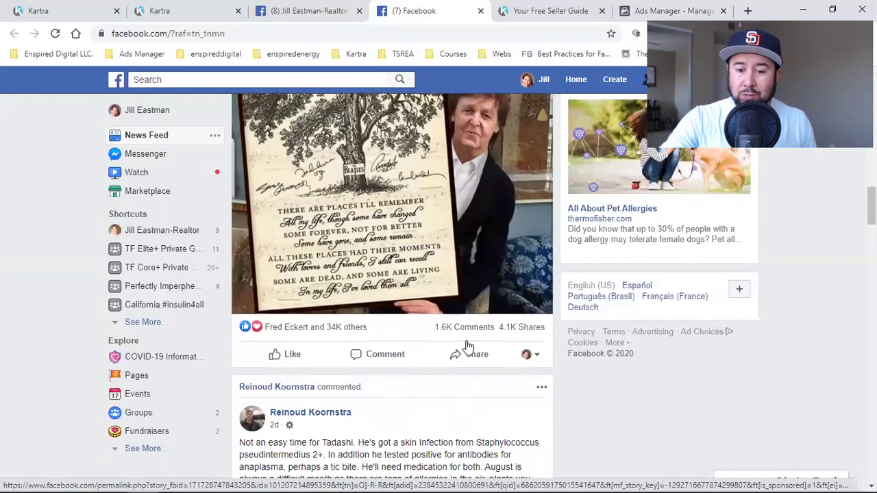
Compare the Beatles poster post with the Engagement objective in Ads Manager, and dismiss the Apple Software Update window
click(644, 10)
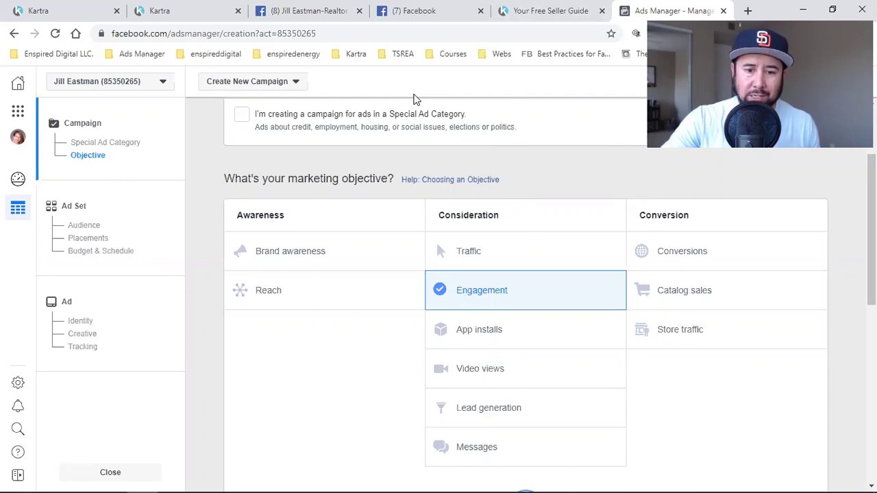
click(414, 10)
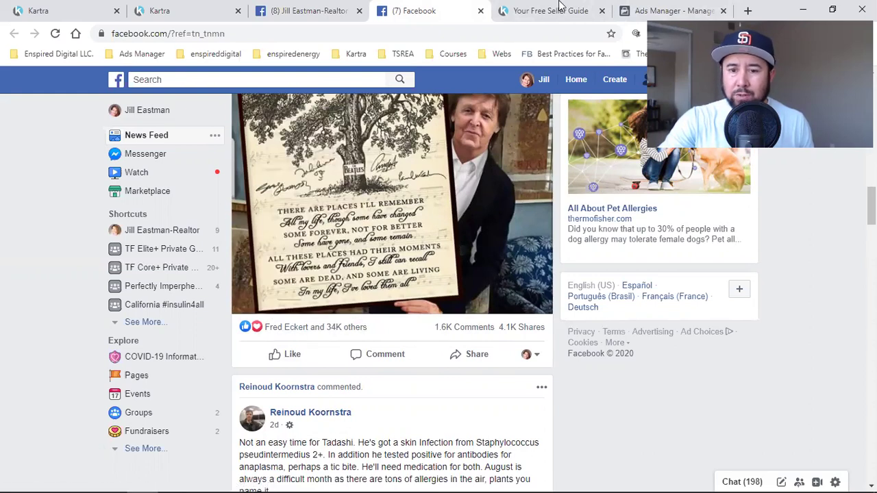
click(632, 8)
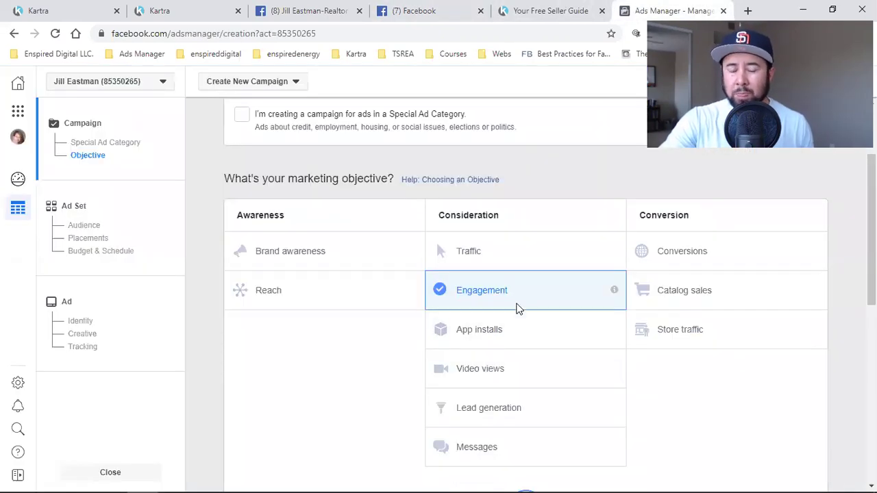
scroll(517, 308, down, 1)
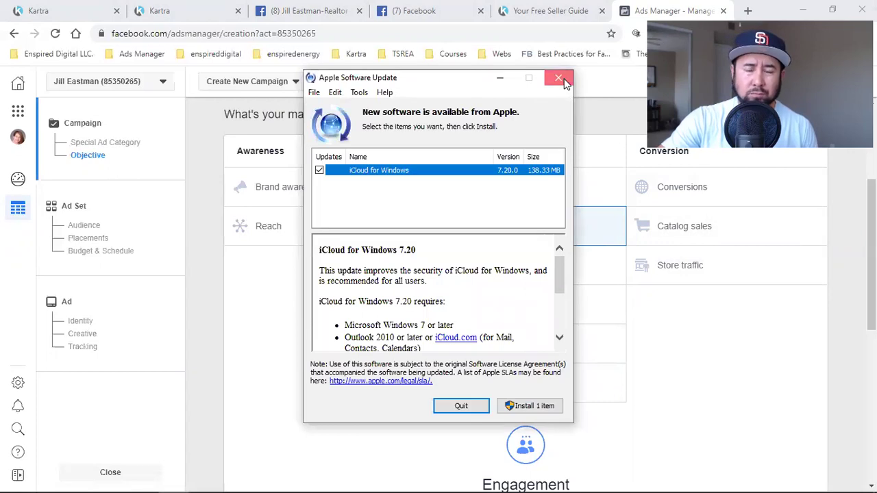
click(559, 77)
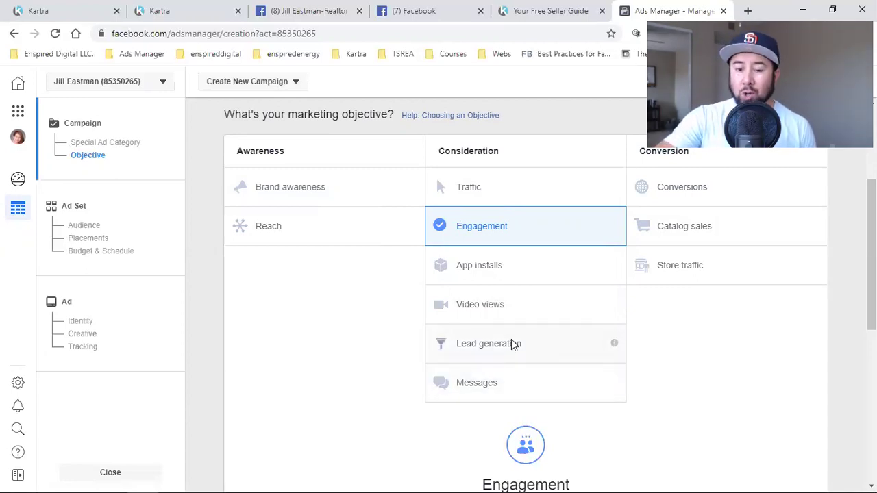
Compare the seller's guide landing page with the Lead generation objective, and preview the page's download form
click(517, 9)
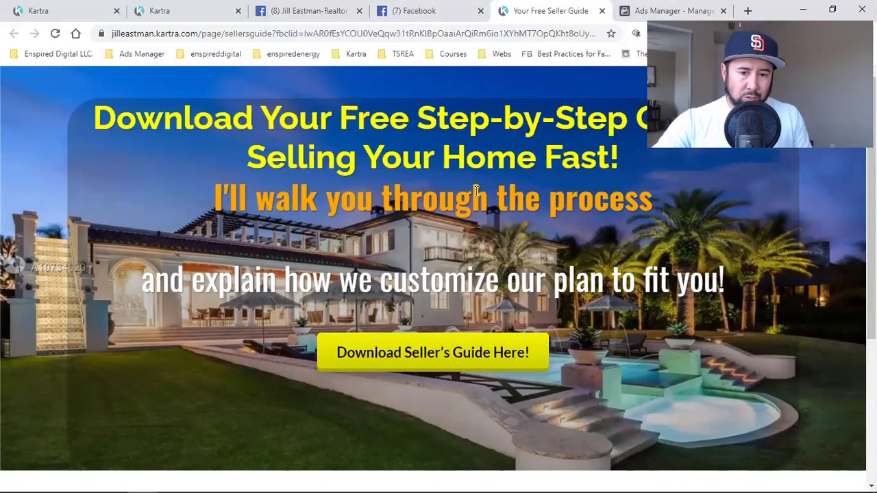
click(637, 7)
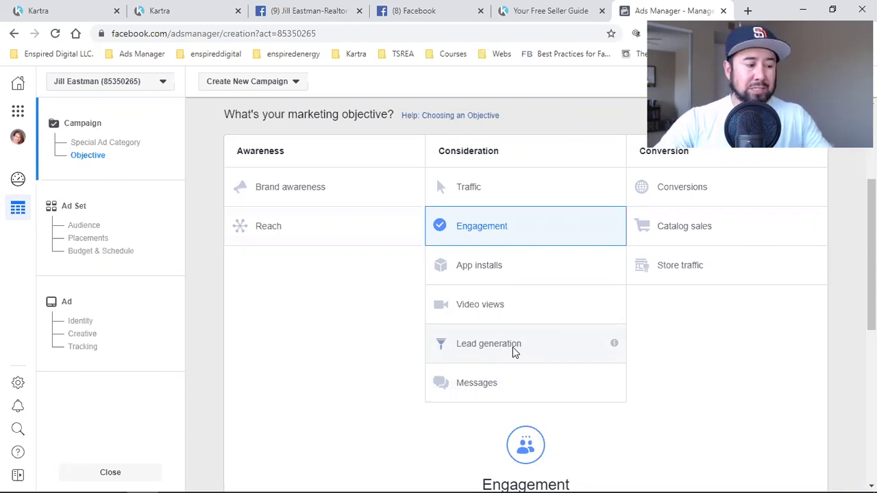
click(552, 11)
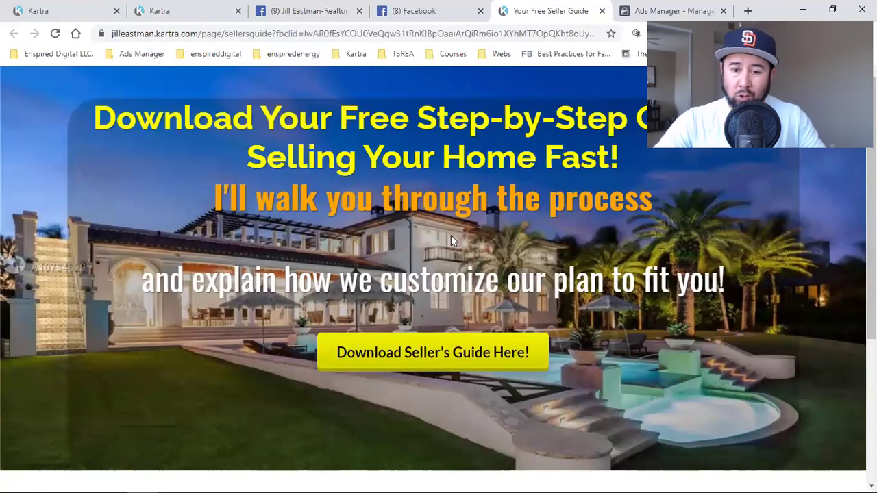
click(381, 348)
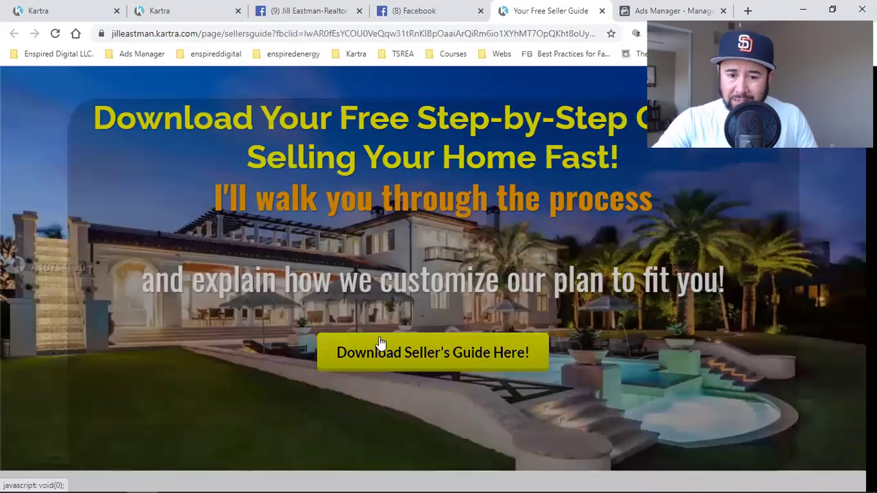
click(765, 267)
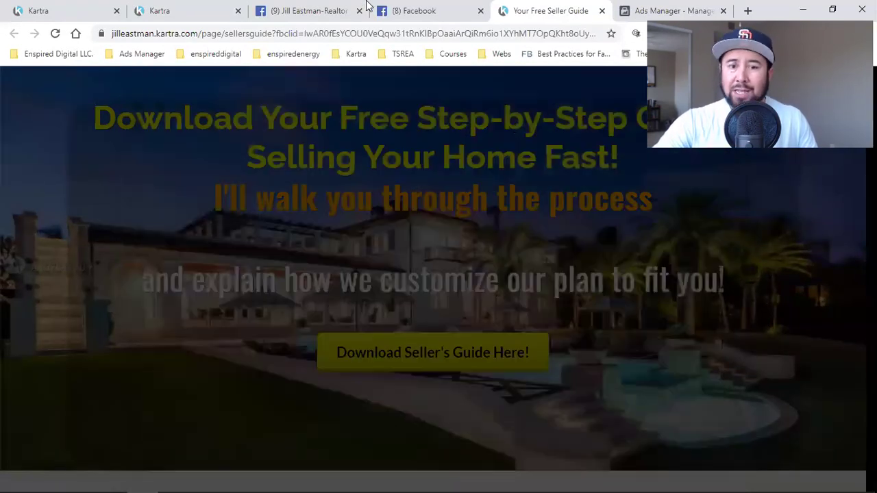
Glance at the Facebook feed, and choose Lead generation as the campaign's marketing objective in Ads Manager
click(404, 8)
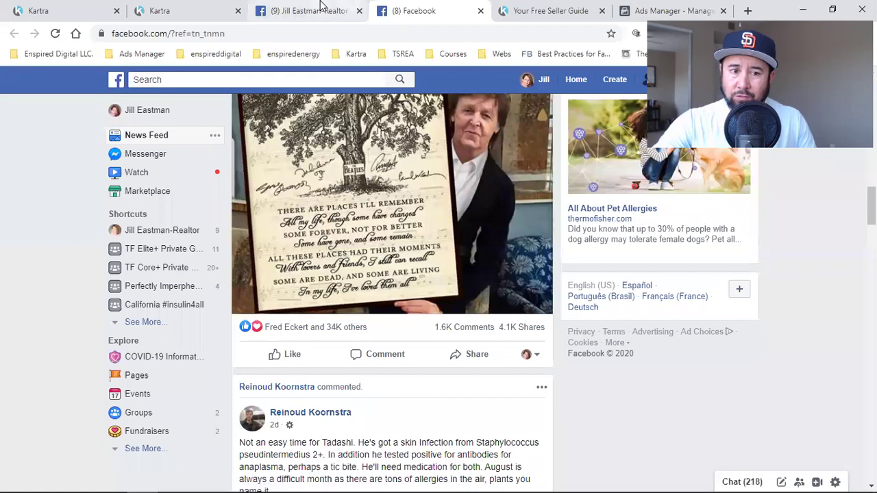
click(634, 11)
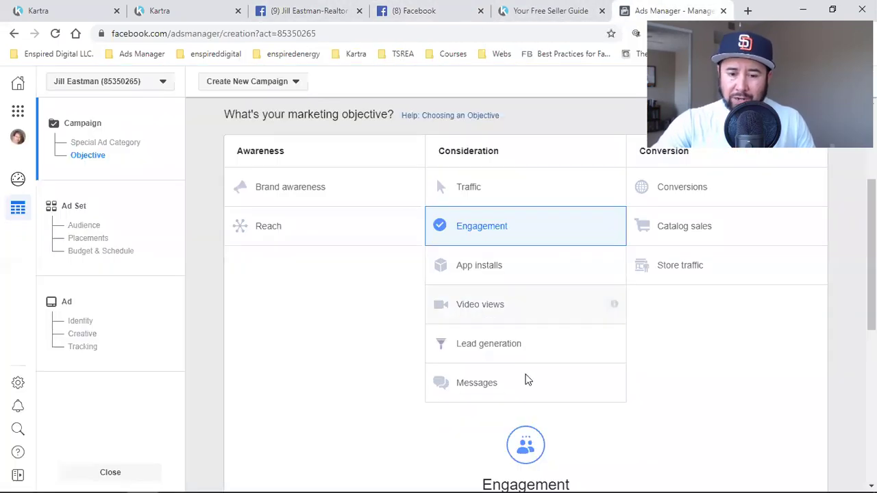
click(490, 355)
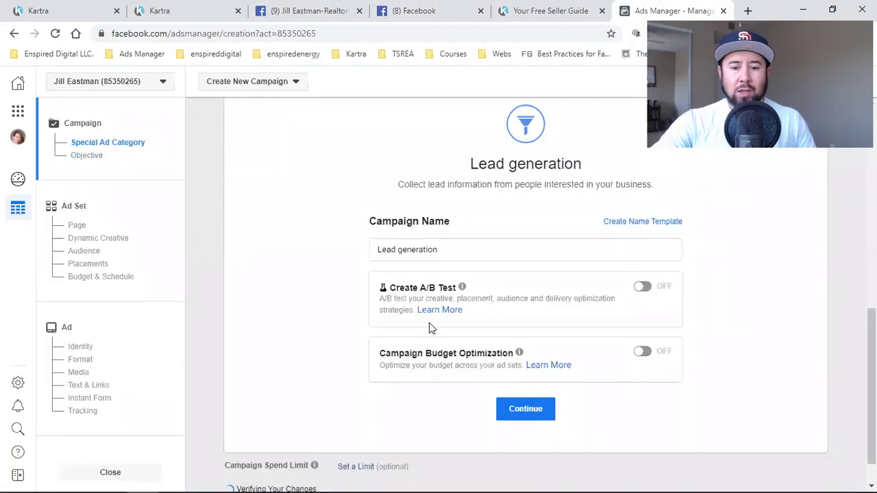
scroll(332, 303, up, 3)
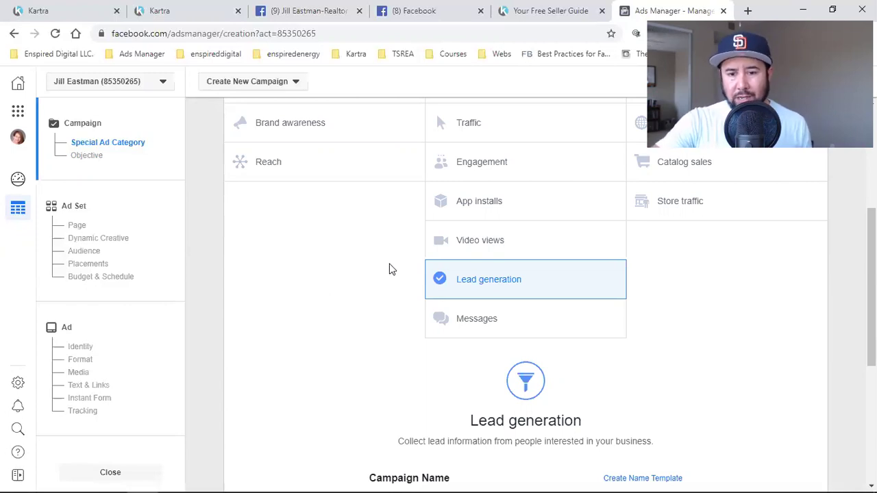
scroll(594, 324, up, 3)
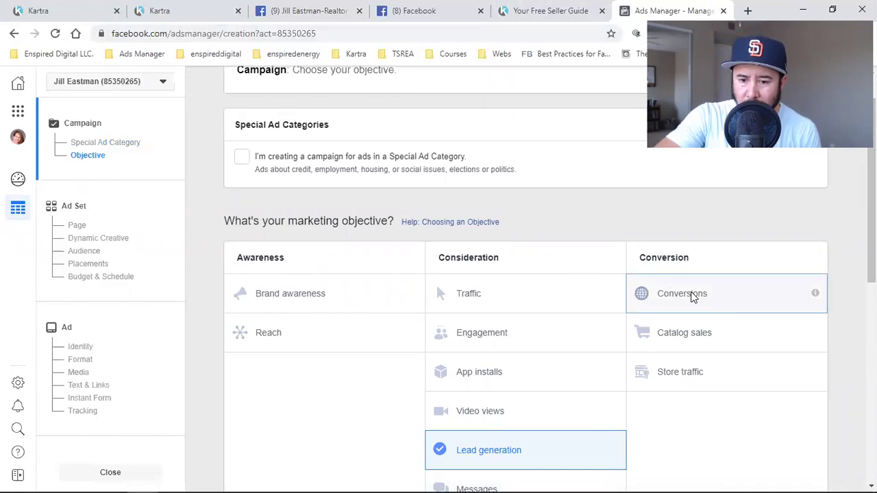
Change the marketing objective to Conversions, and highlight the headline on the seller's guide landing page for review
click(718, 293)
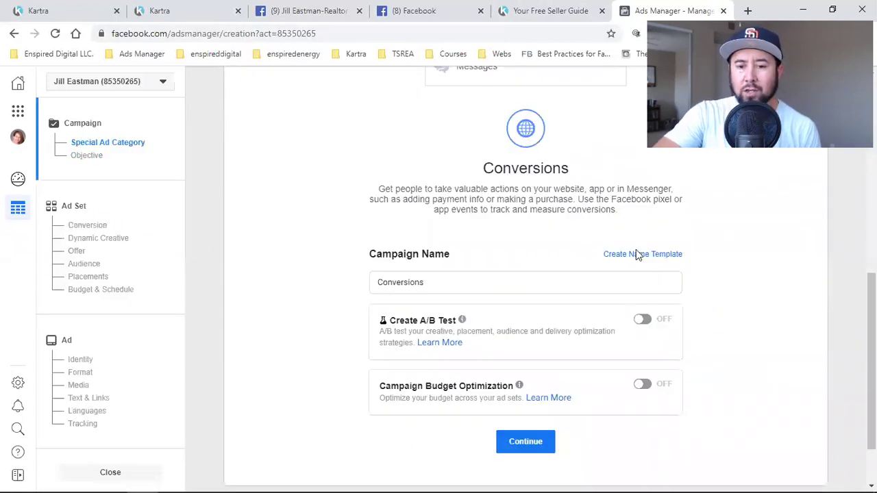
scroll(636, 267, up, 5)
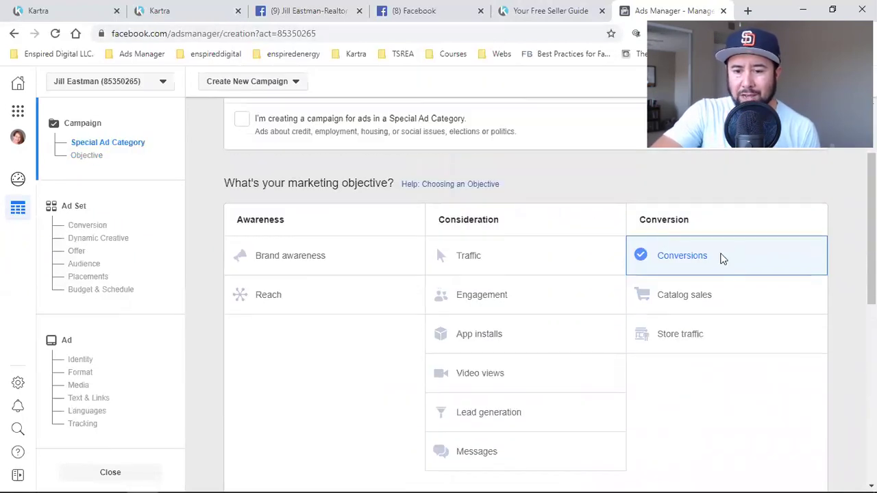
click(529, 10)
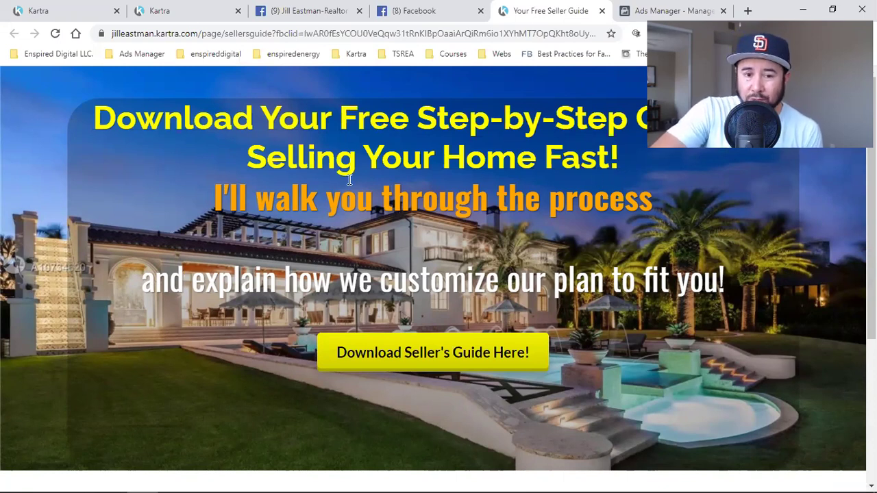
drag(96, 118, 659, 204)
click(239, 161)
drag(94, 115, 685, 190)
click(296, 164)
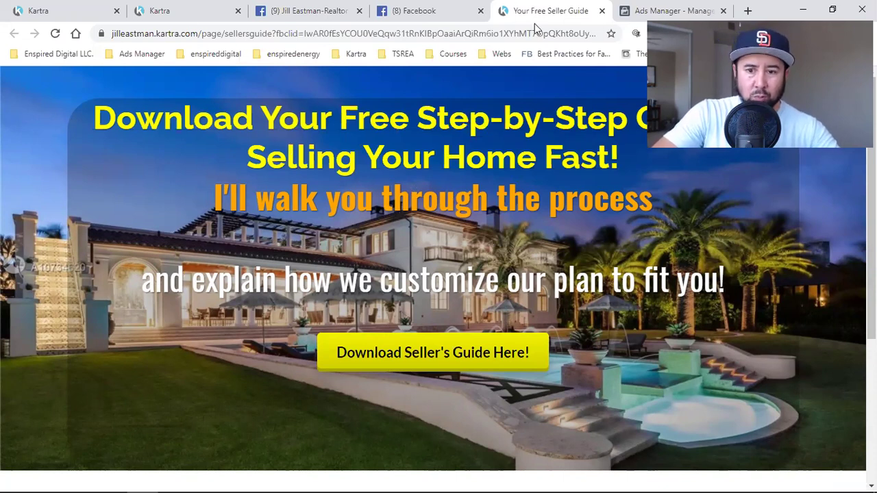
Compare the Conversions objective with the landing page once more, and set the marketing objective to Lead generation
click(636, 7)
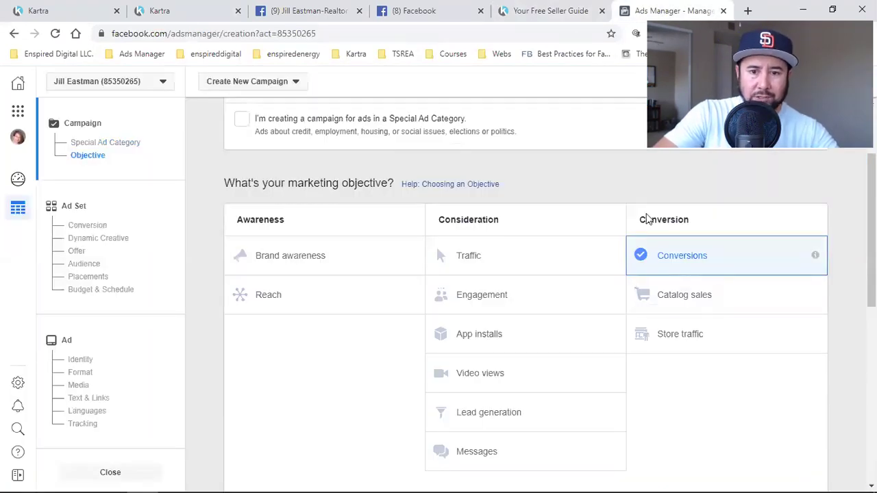
click(550, 8)
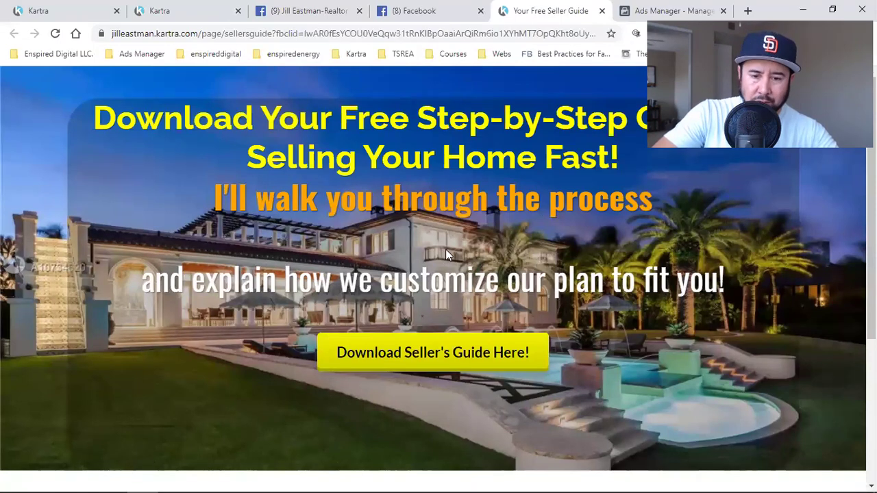
click(636, 9)
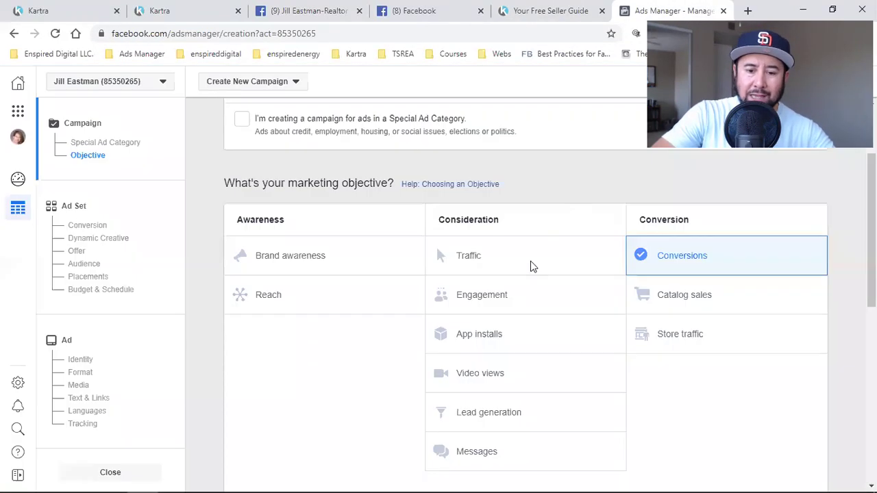
click(496, 423)
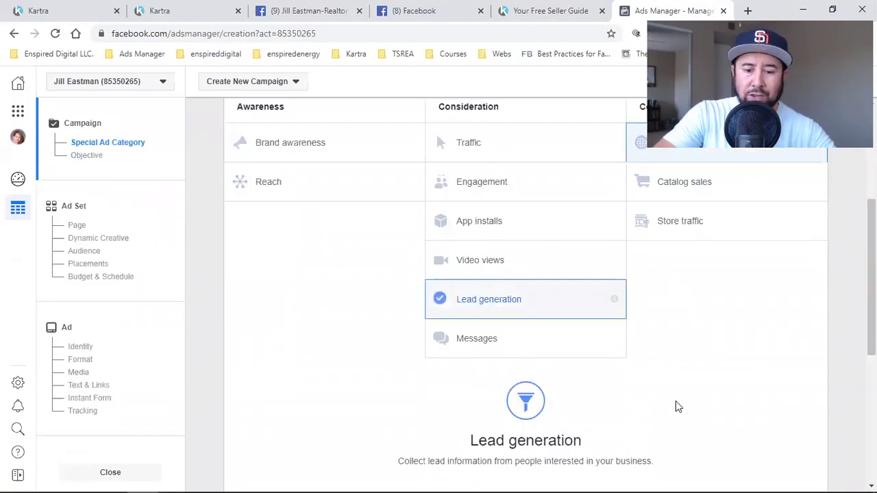
scroll(774, 384, up, 5)
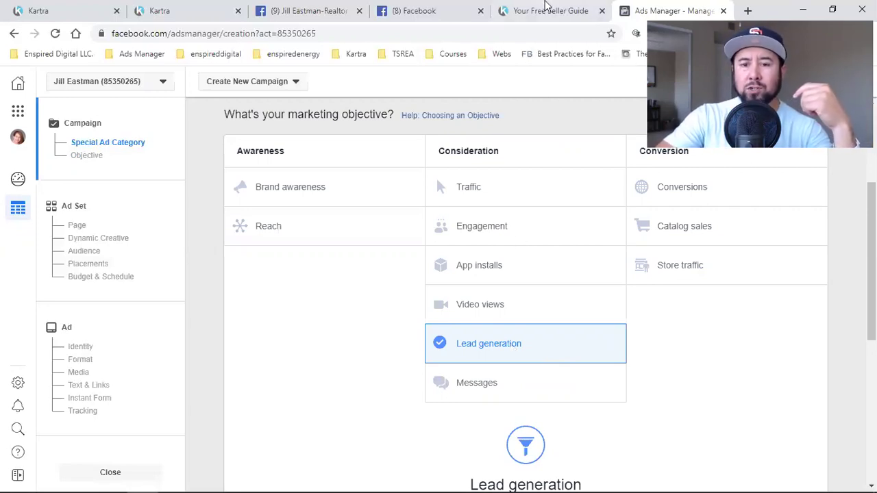
Study the headline and offer on the seller's guide landing page alongside the objectives in Ads Manager
click(546, 8)
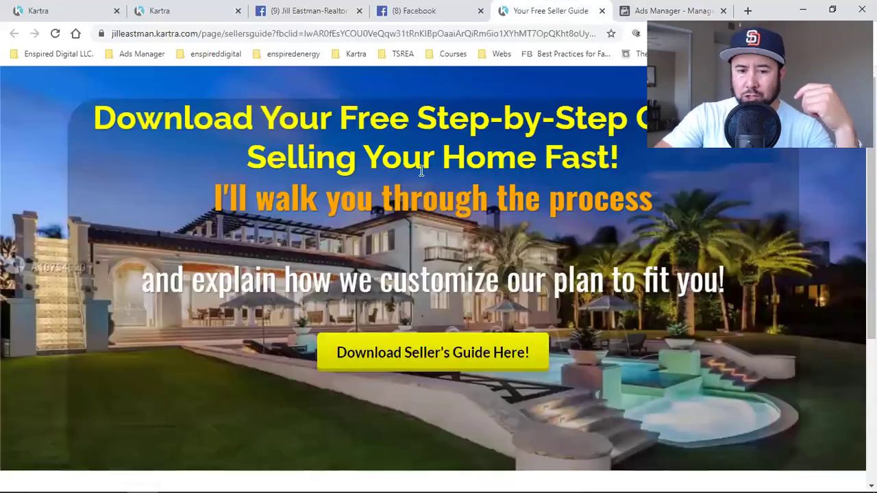
drag(268, 148, 549, 246)
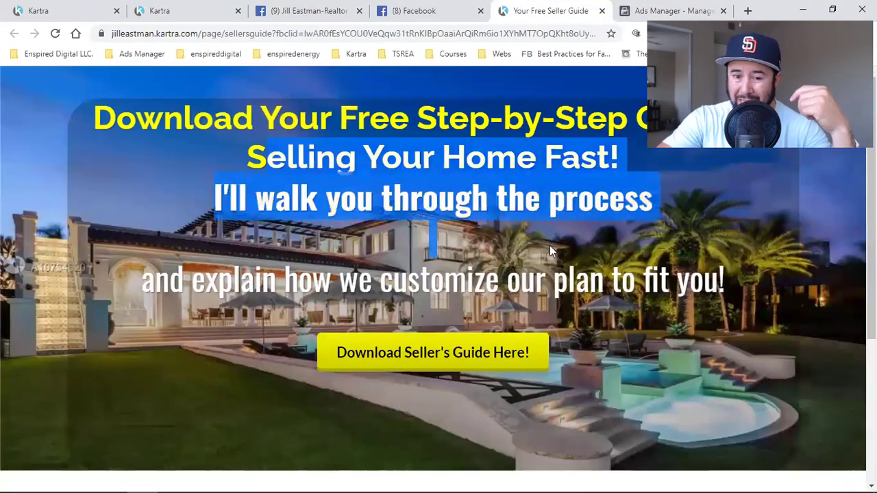
click(153, 134)
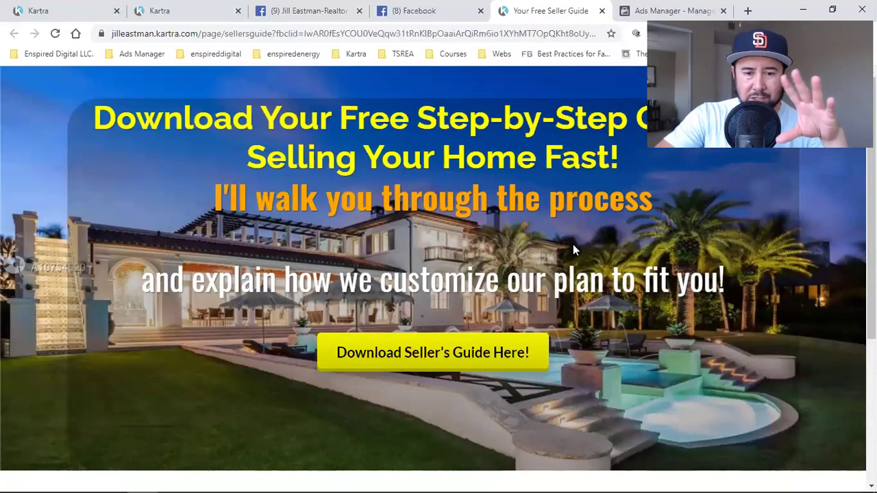
click(627, 9)
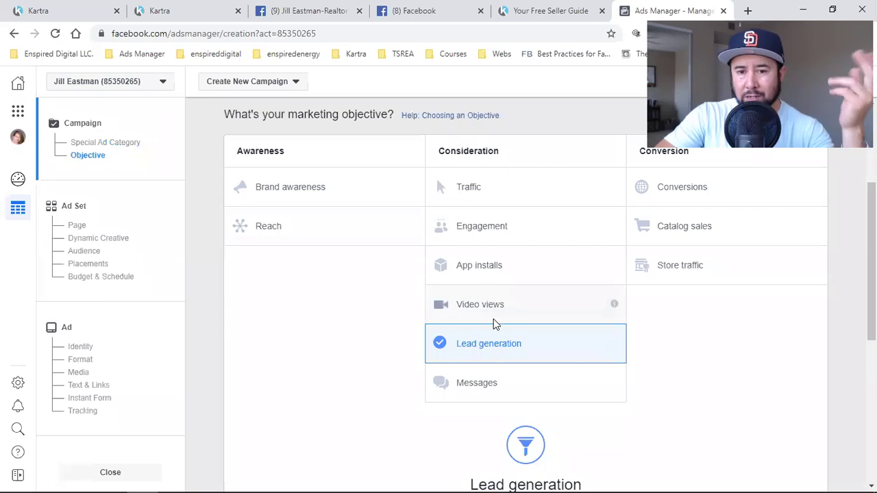
click(519, 5)
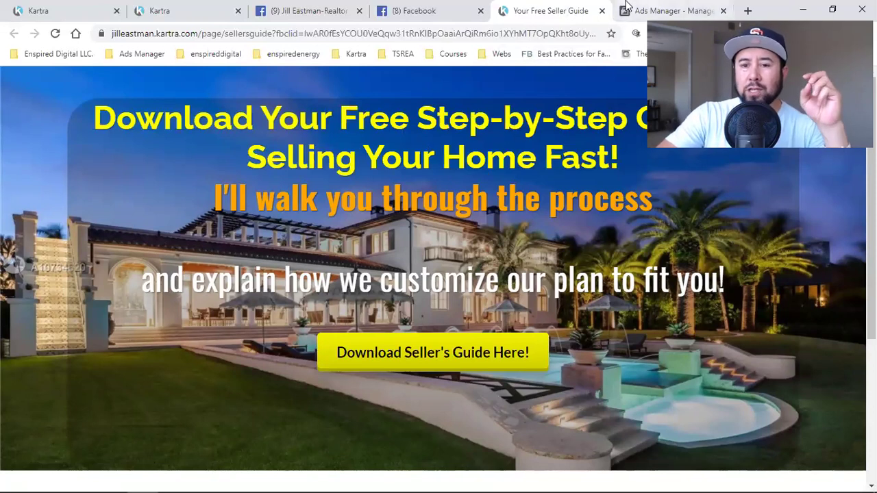
click(661, 11)
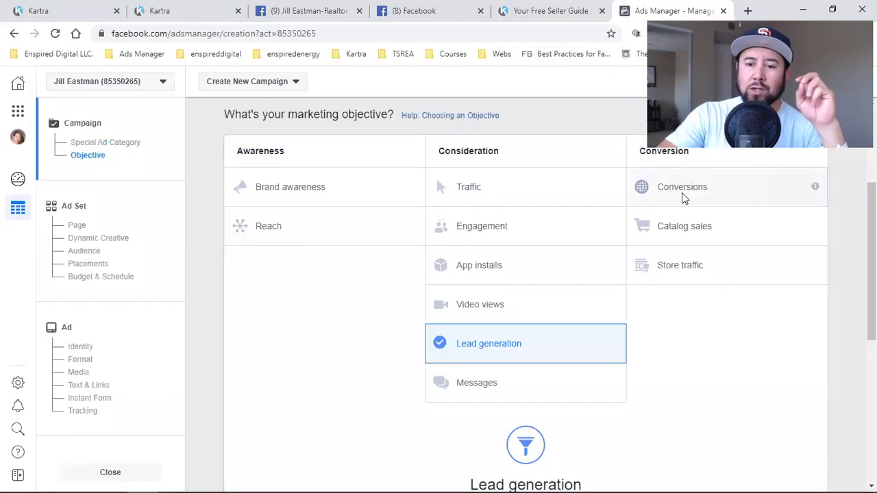
Select Conversions as the campaign's marketing objective and review it among the other objectives
click(692, 191)
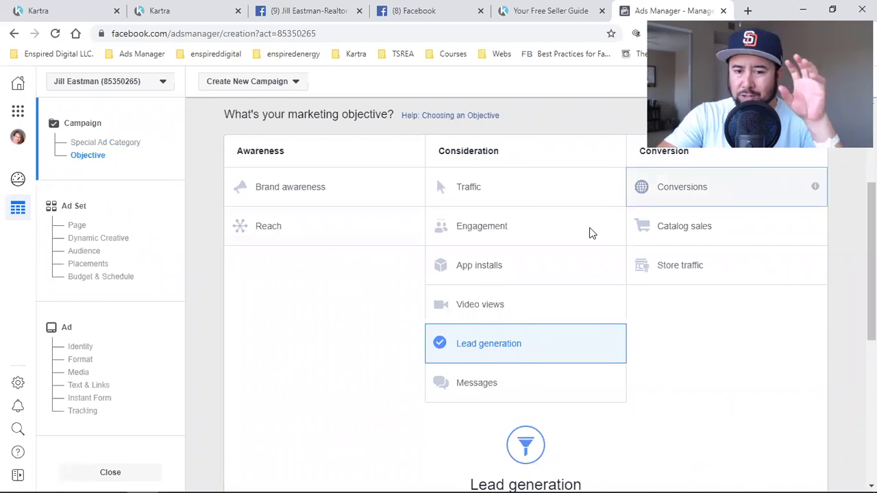
scroll(591, 233, up, 3)
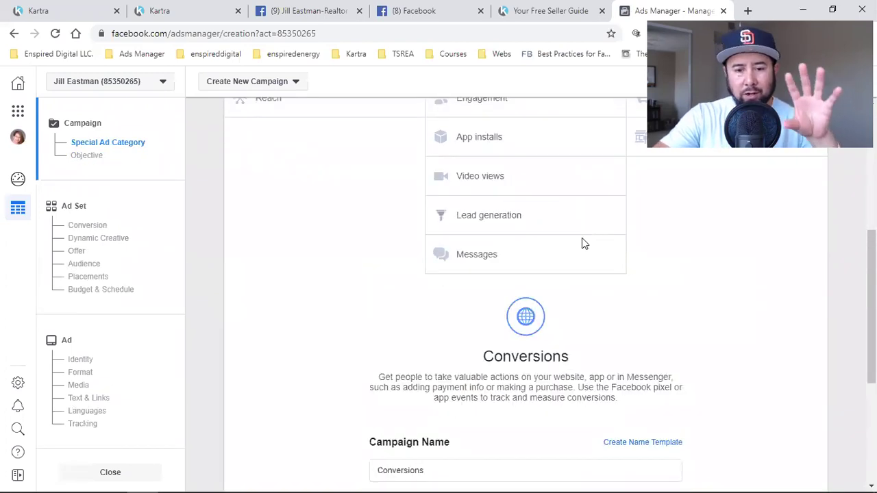
scroll(582, 240, up, 2)
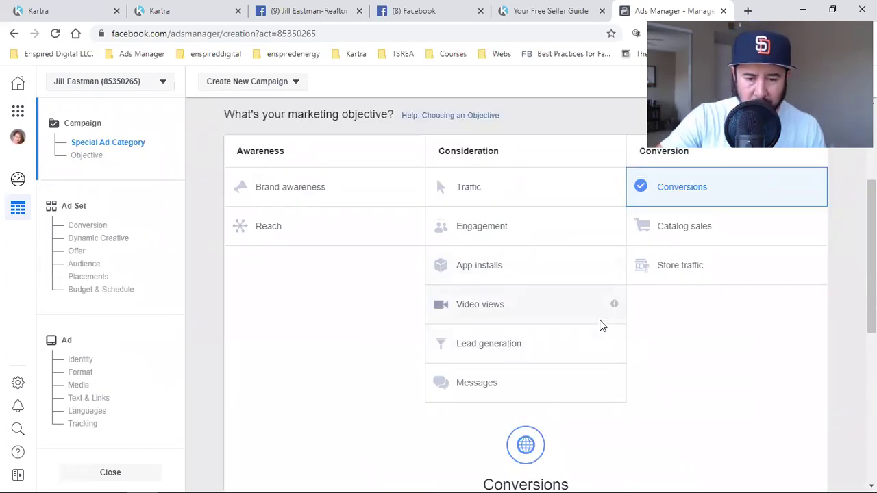
scroll(600, 326, up, 1)
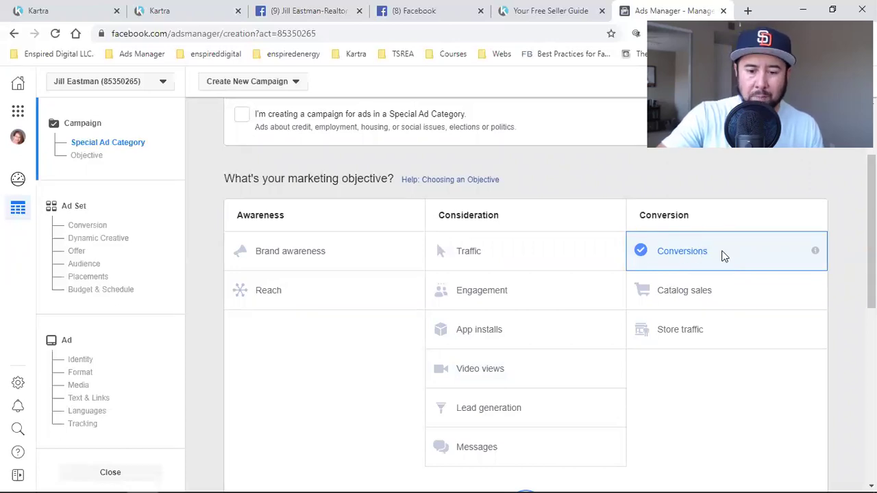
scroll(723, 256, down, 1)
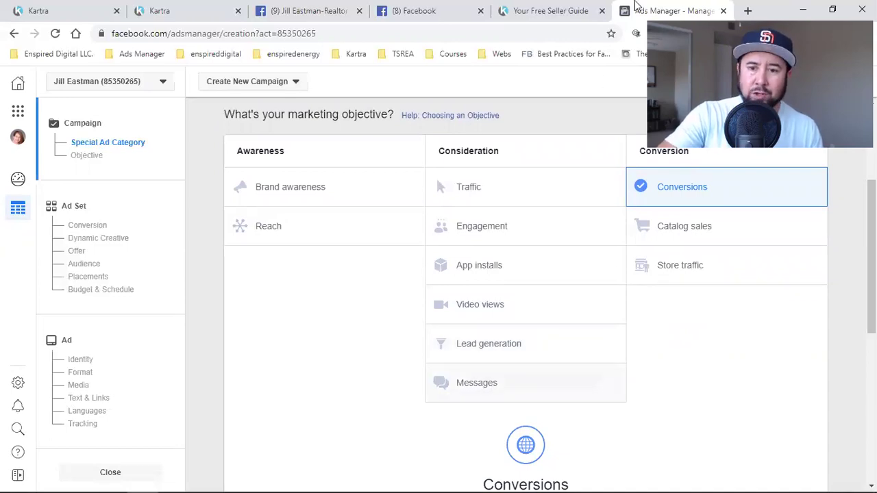
Search the web for ManyChat in a new tab, and open the bookmarked ManyChat dashboard
key(ctrl+t)
text(MAN)
key(Return)
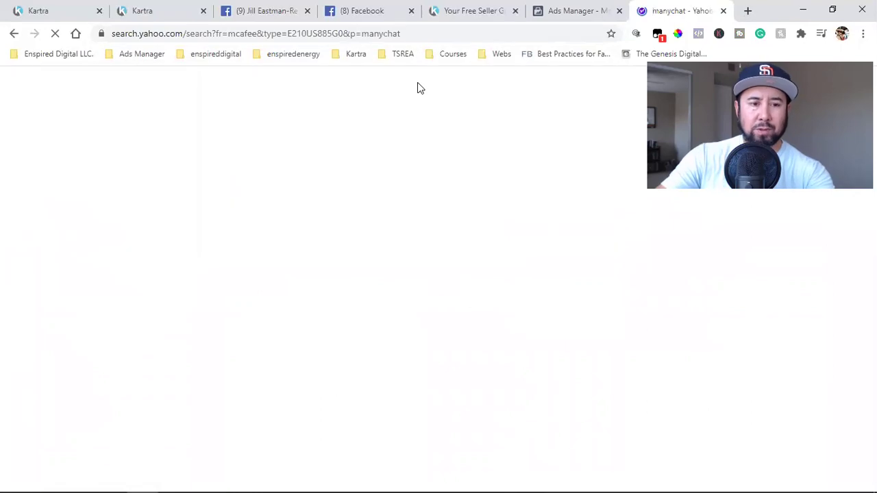
click(58, 54)
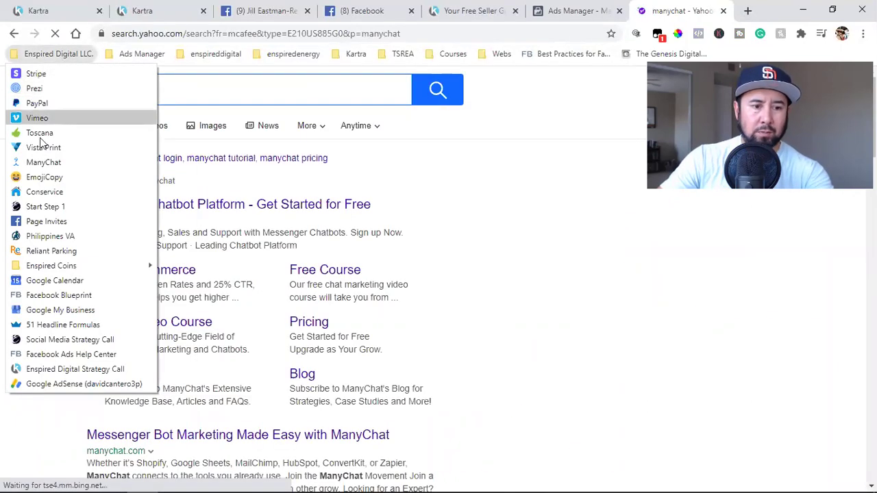
click(42, 163)
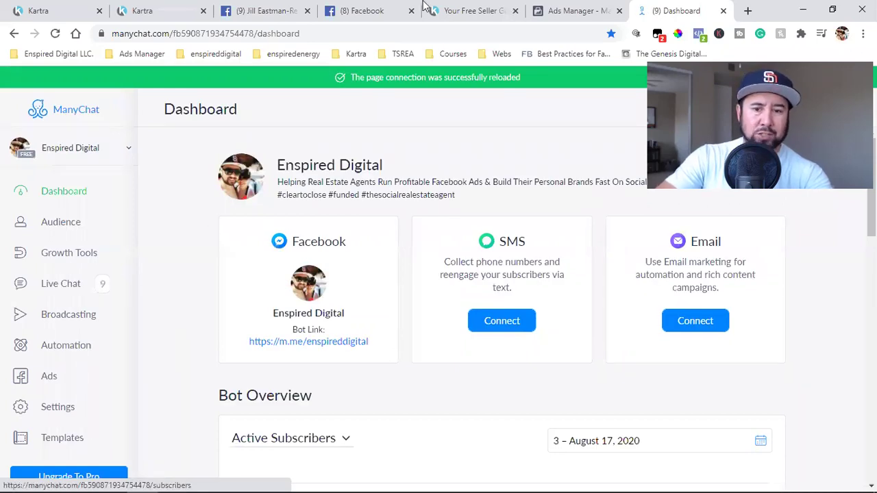
Open the download form on the seller's guide landing page to review its fields, and close it unsubmitted
click(469, 10)
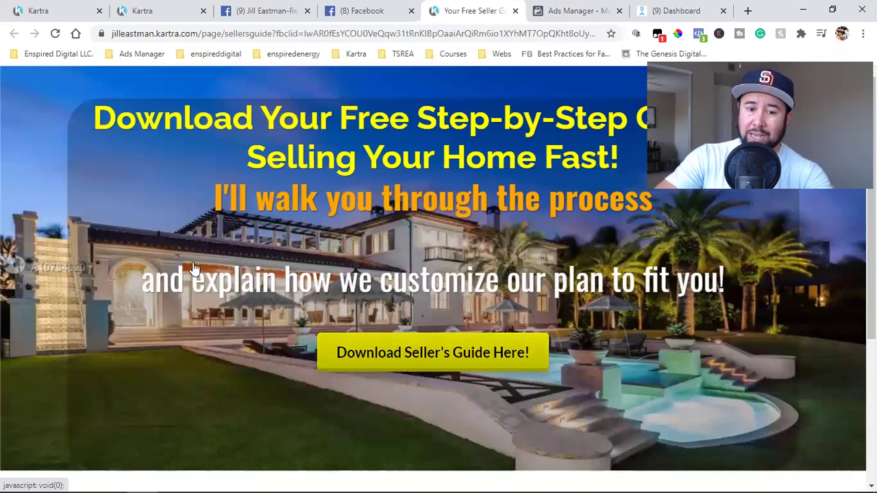
click(424, 352)
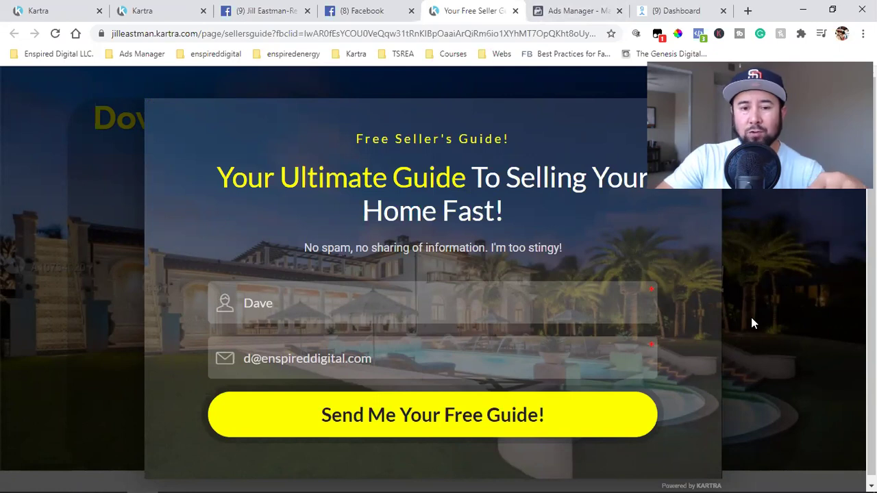
click(751, 317)
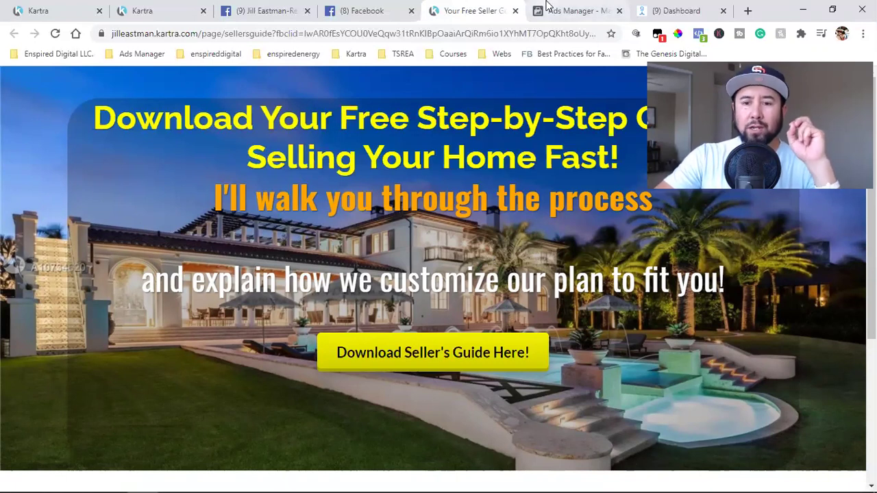
Compare the Messages objective in Ads Manager with the ManyChat dashboard, and highlight the manychat.com domain in its address
click(546, 6)
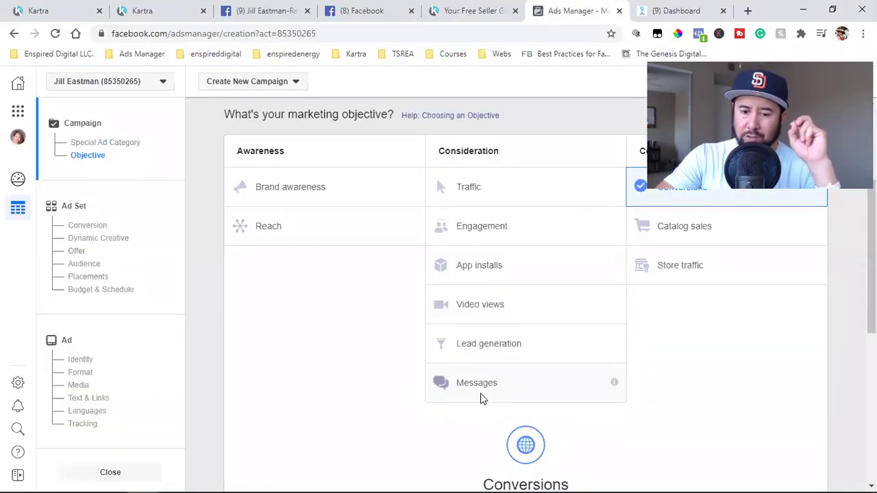
click(659, 8)
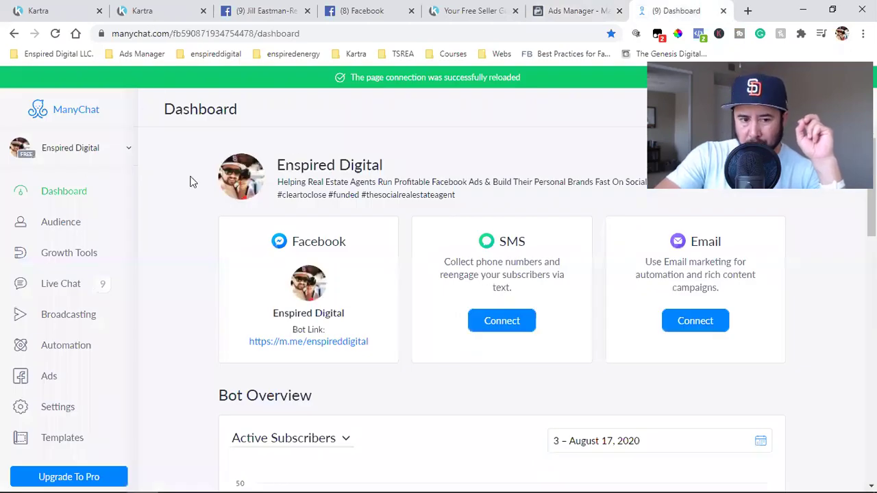
double_click(145, 35)
click(147, 35)
drag(140, 34, 203, 39)
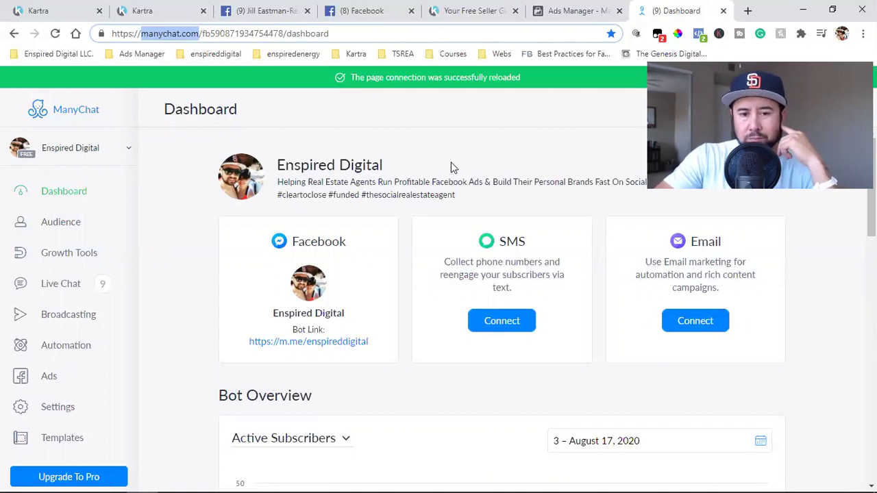
Examine the Messages objective and the Special Ad Categories section of the new campaign in Ads Manager
click(558, 8)
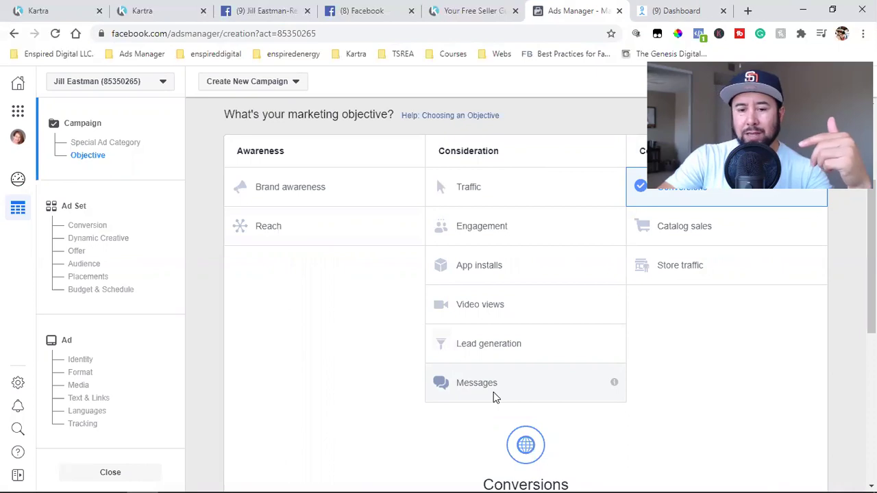
scroll(493, 392, up, 2)
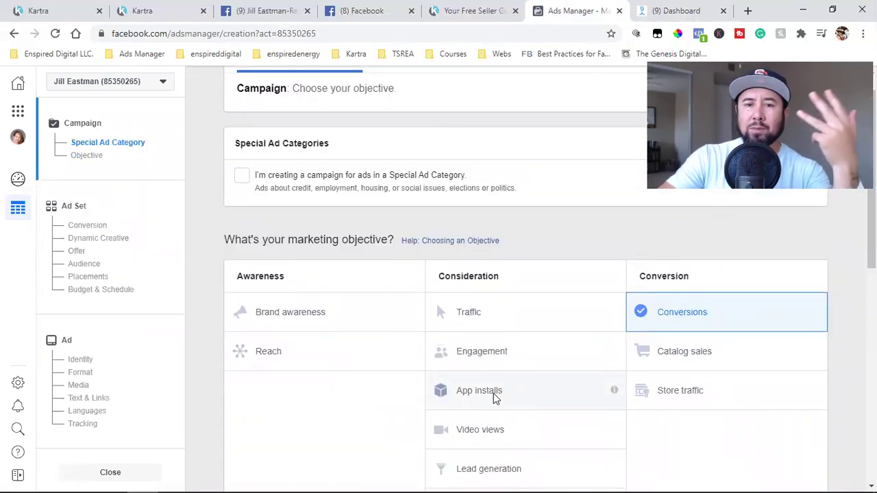
scroll(495, 397, down, 1)
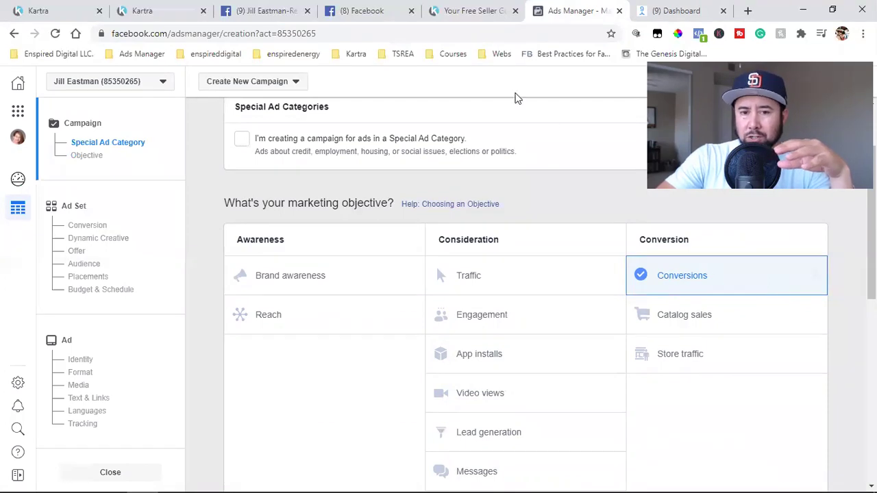
Revisit the seller's guide landing page and the Kartra leads list, and close the ManyChat dashboard to return to Ads Manager
click(458, 9)
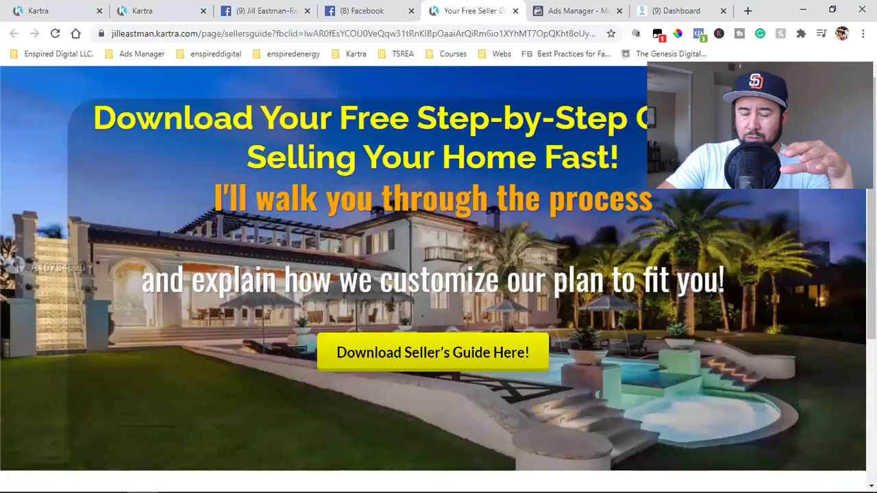
click(87, 9)
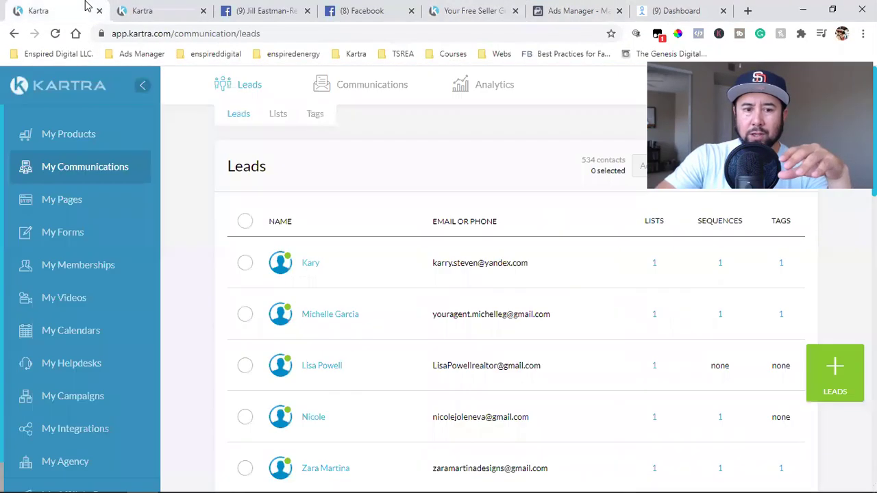
click(382, 5)
click(510, 6)
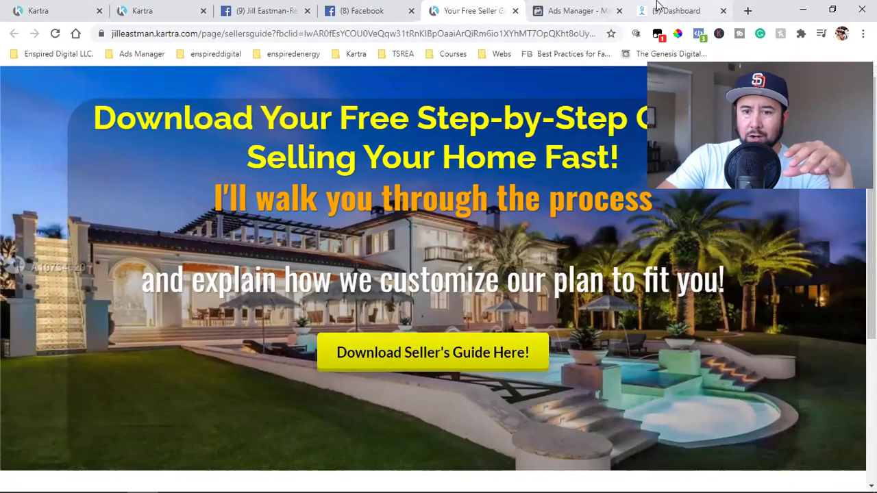
click(692, 11)
click(723, 11)
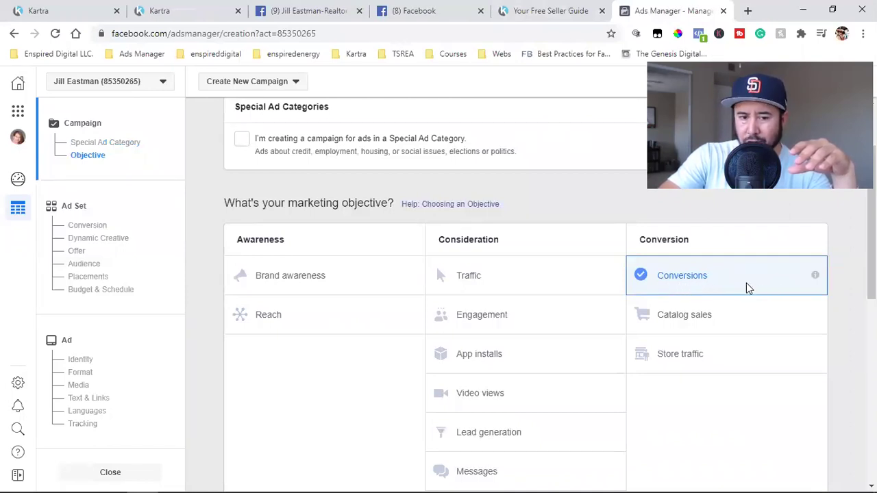
Declare the campaign as belonging to a Special Ad Category and set the category to Housing
scroll(352, 294, up, 1)
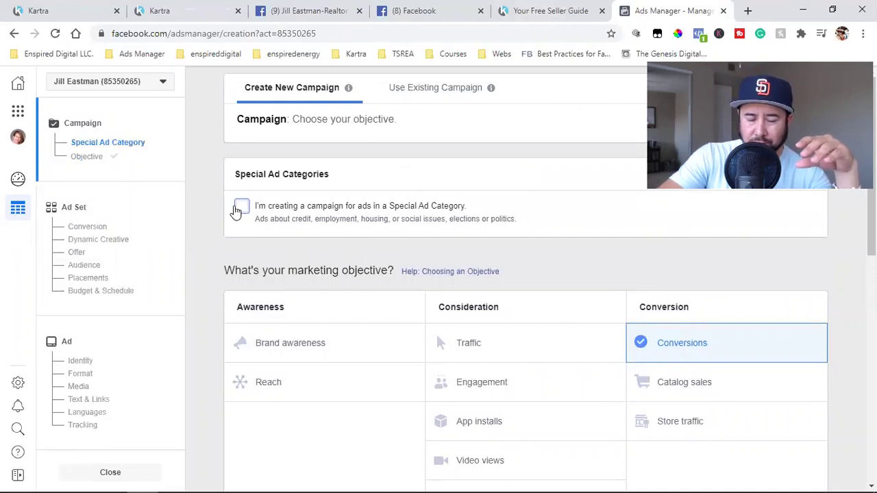
click(238, 208)
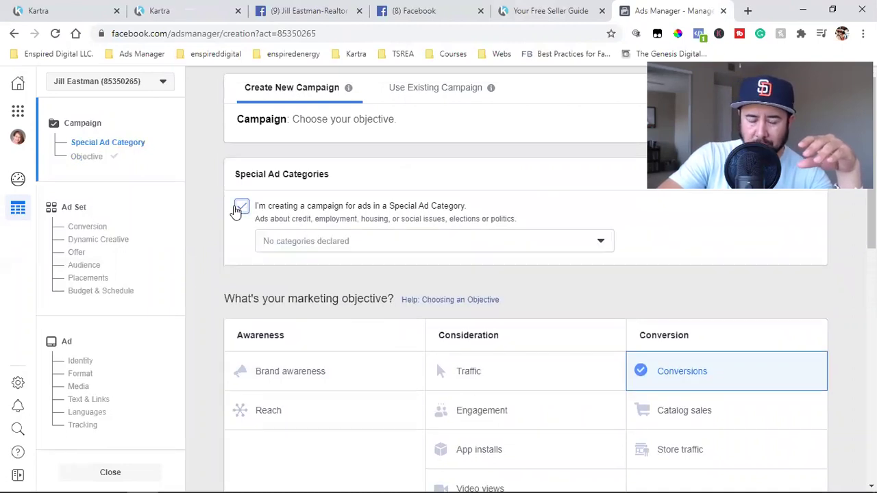
click(392, 243)
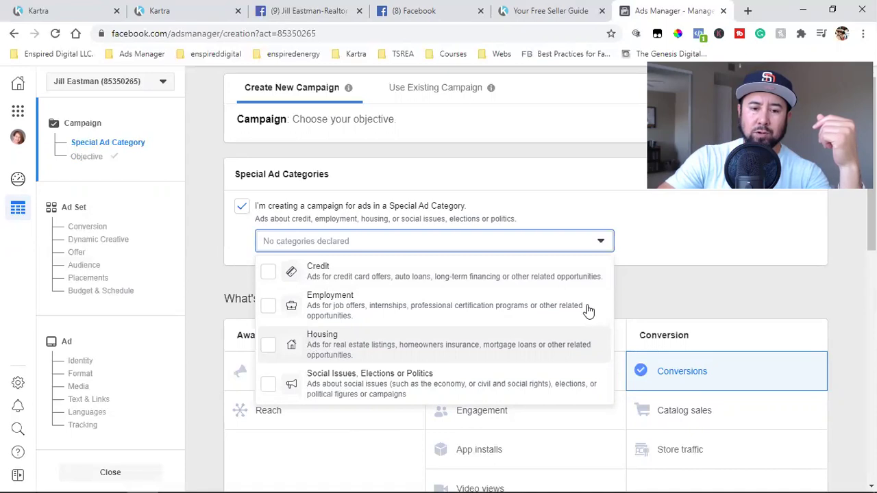
key(Return)
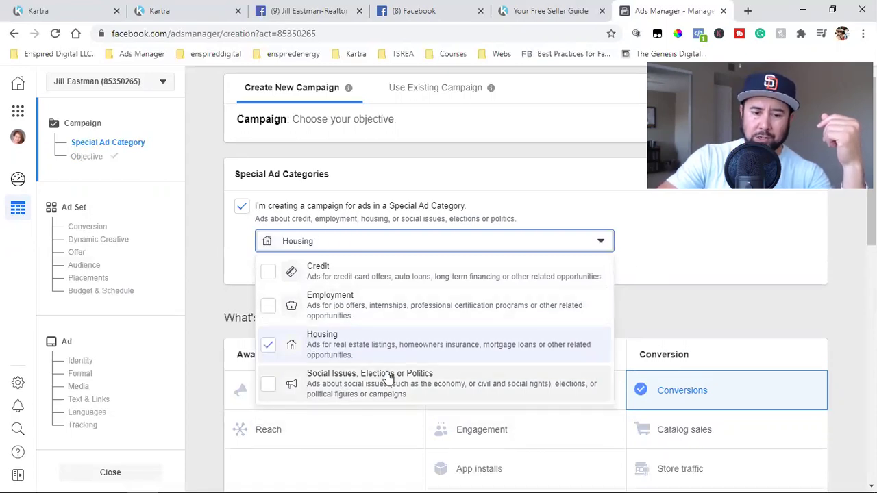
click(636, 274)
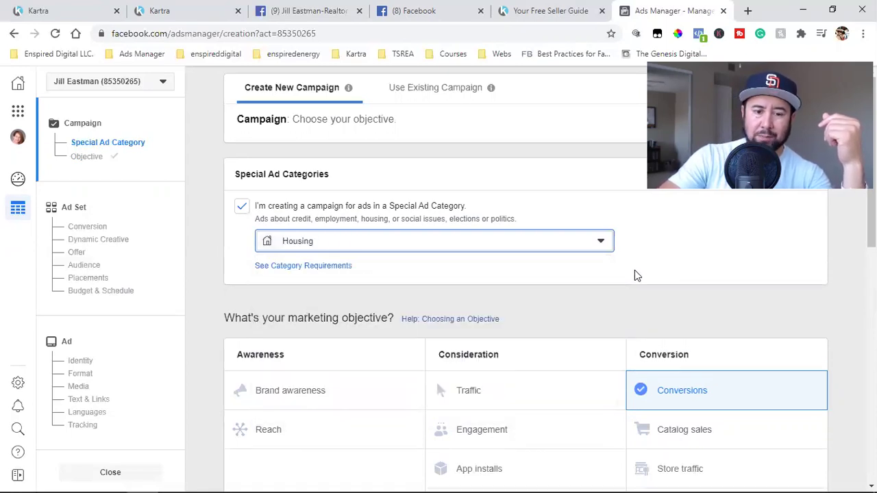
Review the video post on the realtor's Facebook page, highlighting its opening text about outgrown homes and selling
click(309, 9)
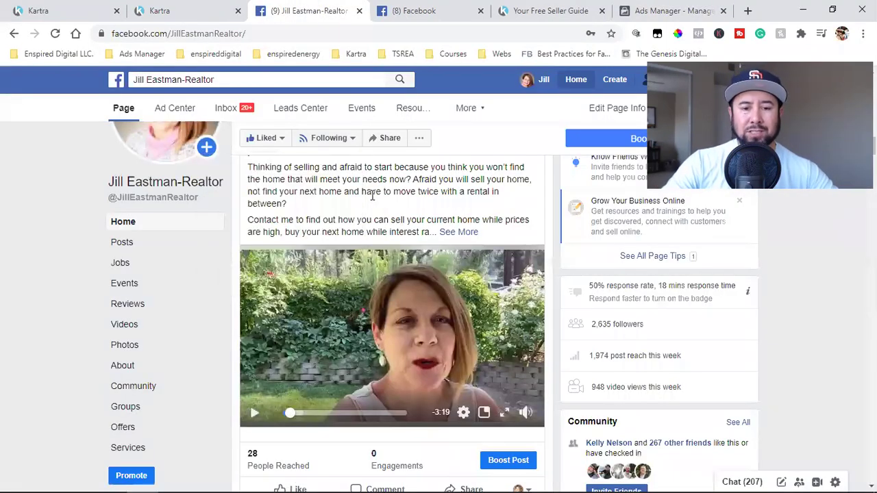
scroll(377, 199, up, 1)
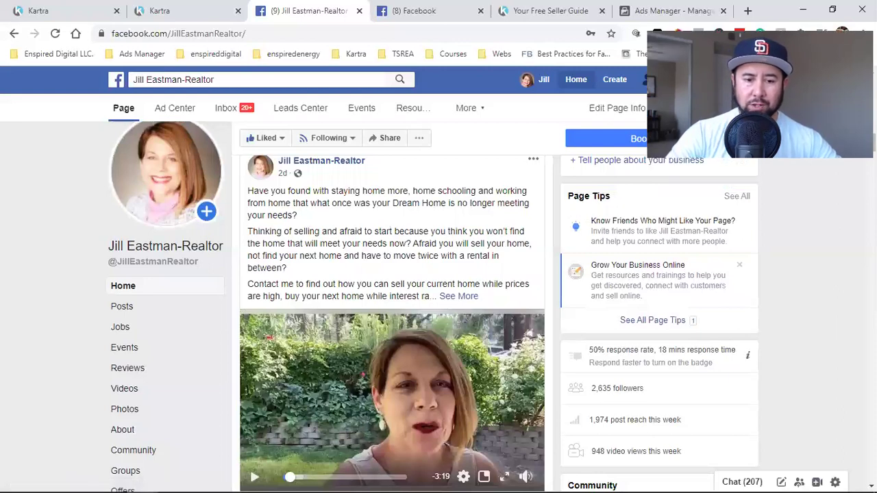
drag(271, 194, 386, 266)
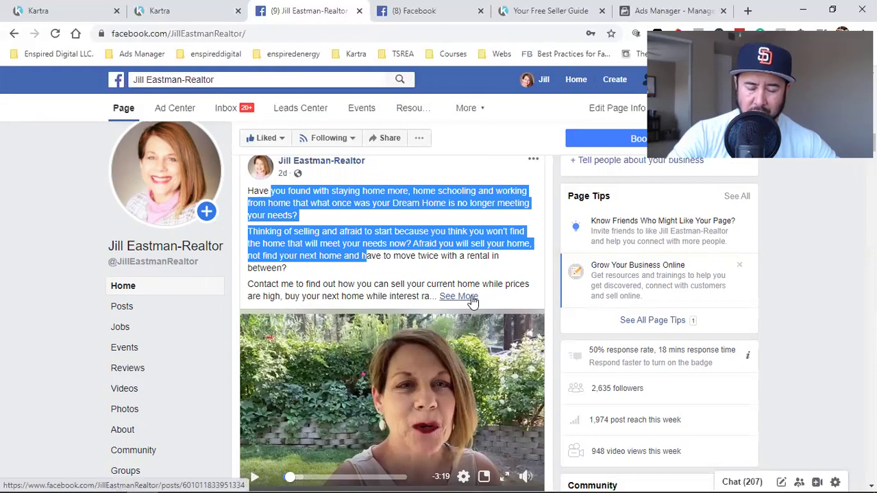
click(407, 277)
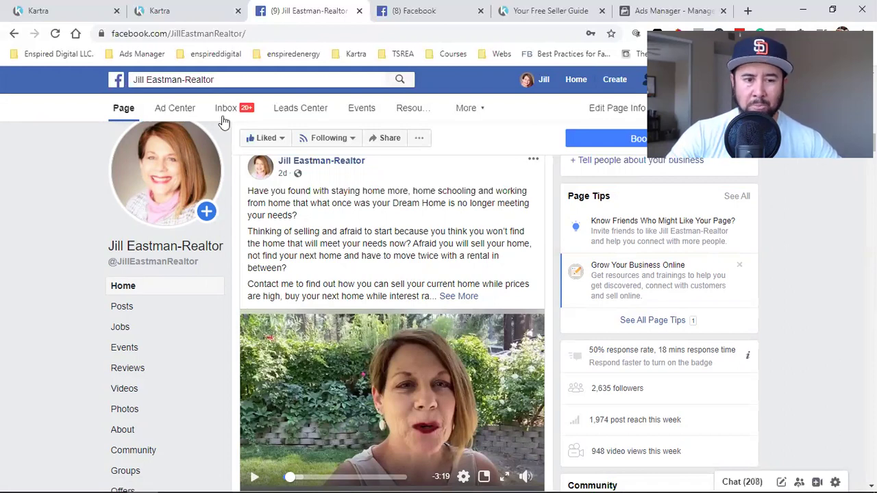
click(202, 57)
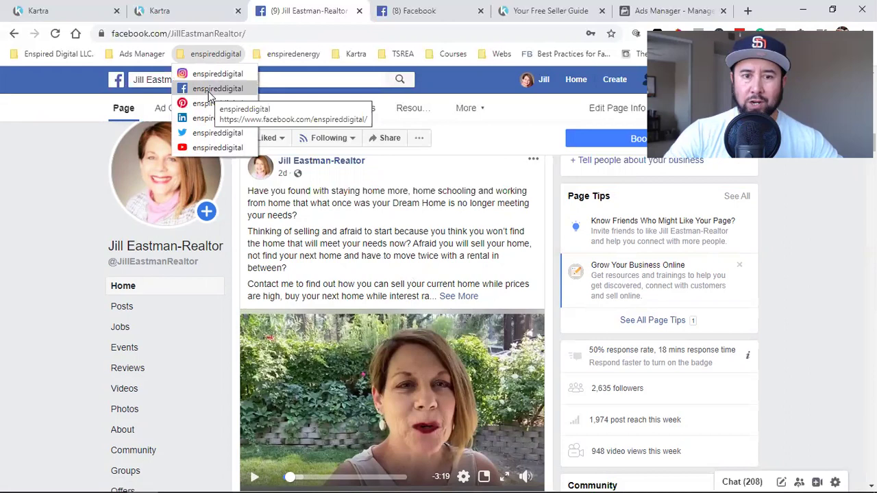
click(137, 245)
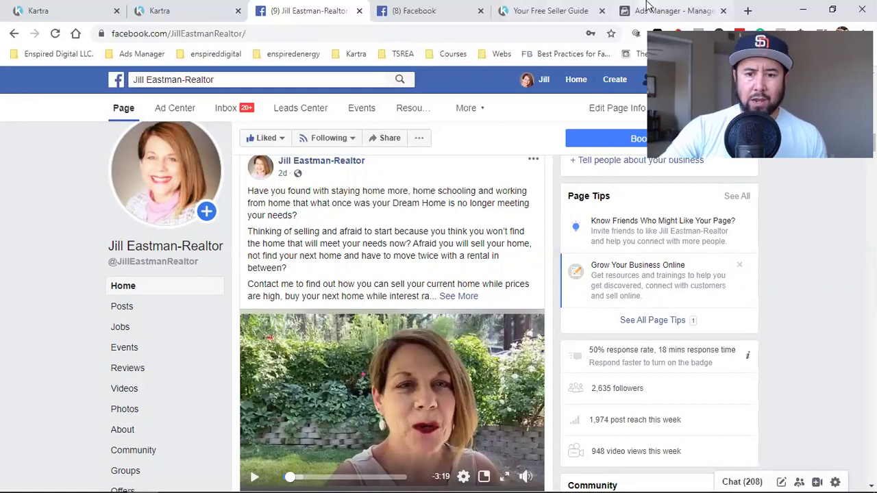
Close the Facebook news feed tab, and highlight the opening text of the realtor's video post again
click(572, 9)
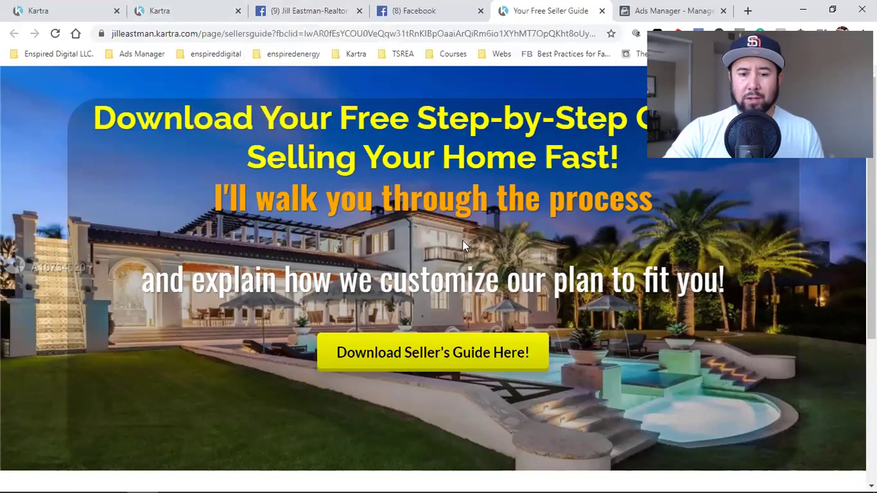
click(383, 8)
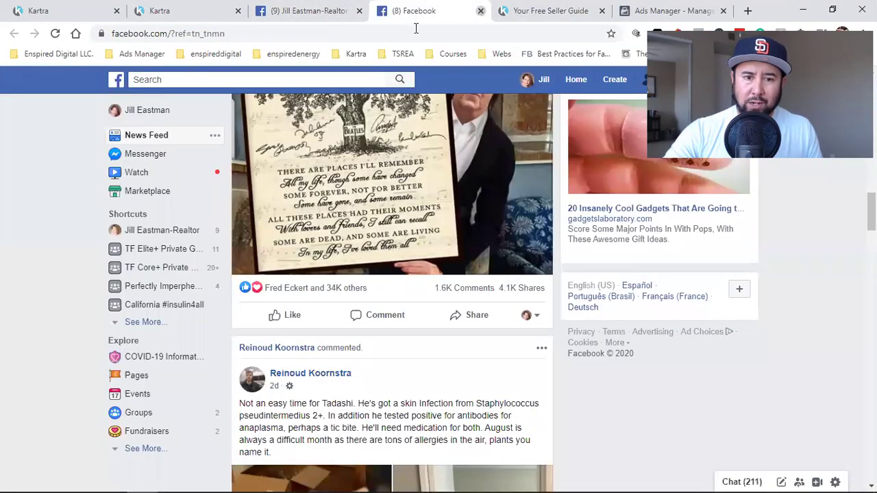
key(ctrl+w)
click(301, 9)
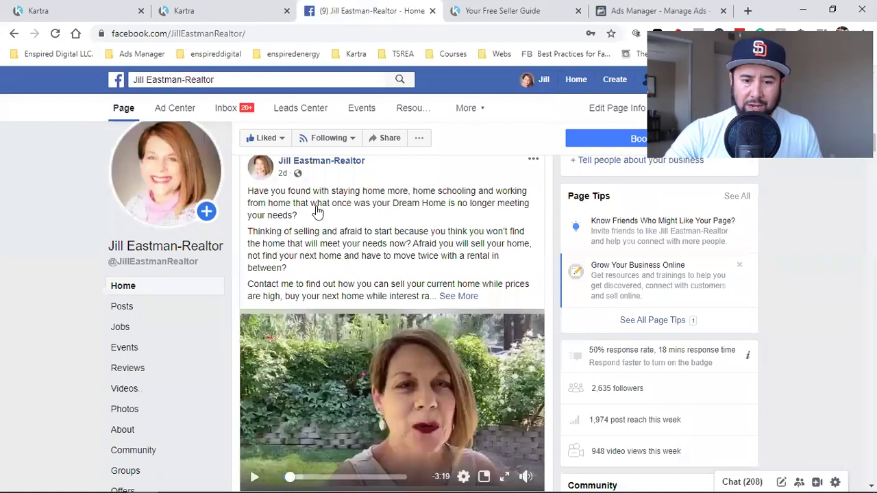
drag(258, 195, 363, 248)
click(364, 248)
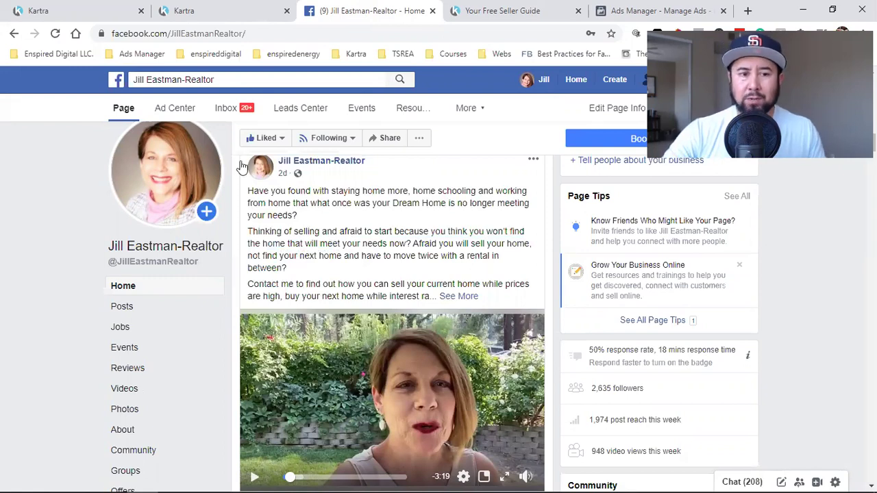
Look over the Kartra pages and the campaign settings in Ads Manager, and go back to the realtor's video post
click(182, 9)
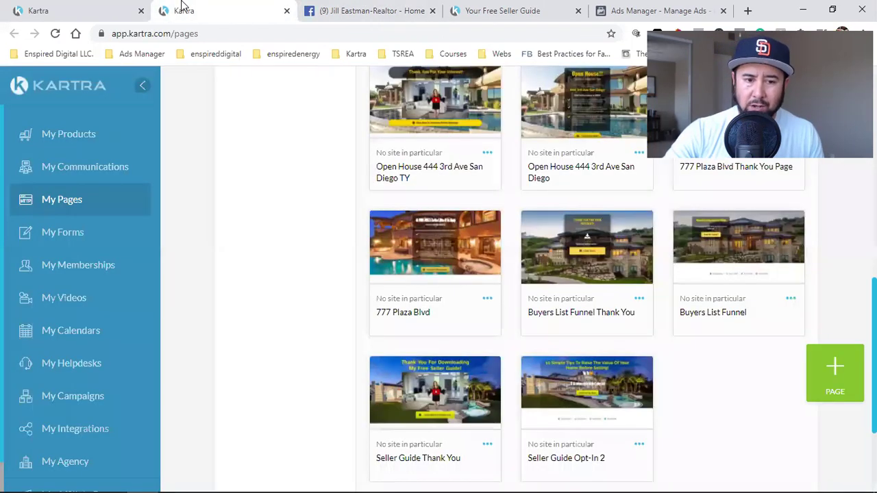
click(107, 7)
click(622, 9)
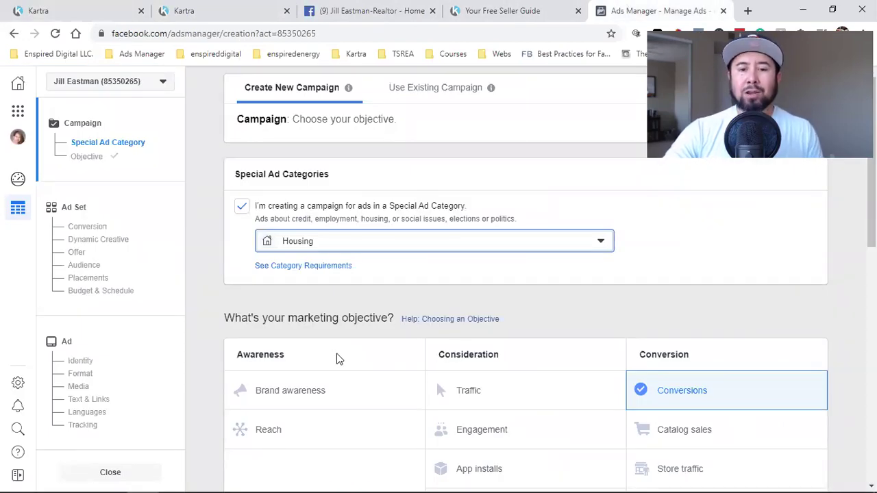
click(367, 9)
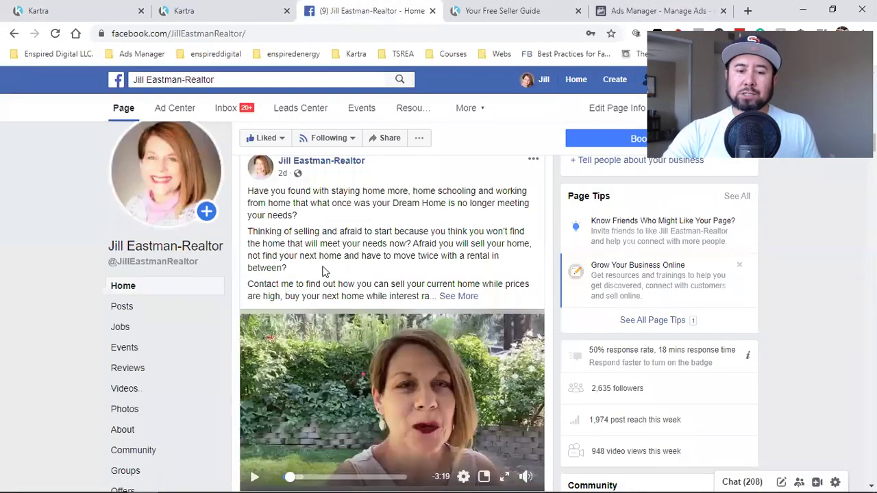
scroll(445, 295, down, 1)
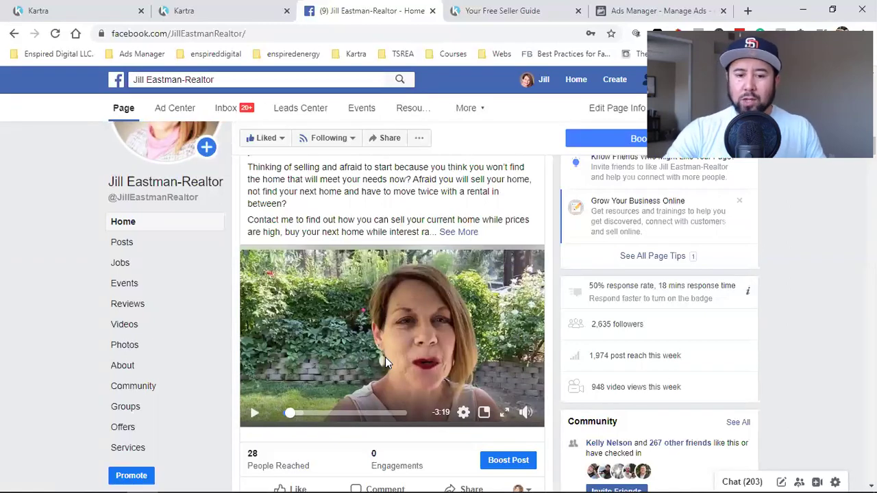
scroll(385, 361, down, 1)
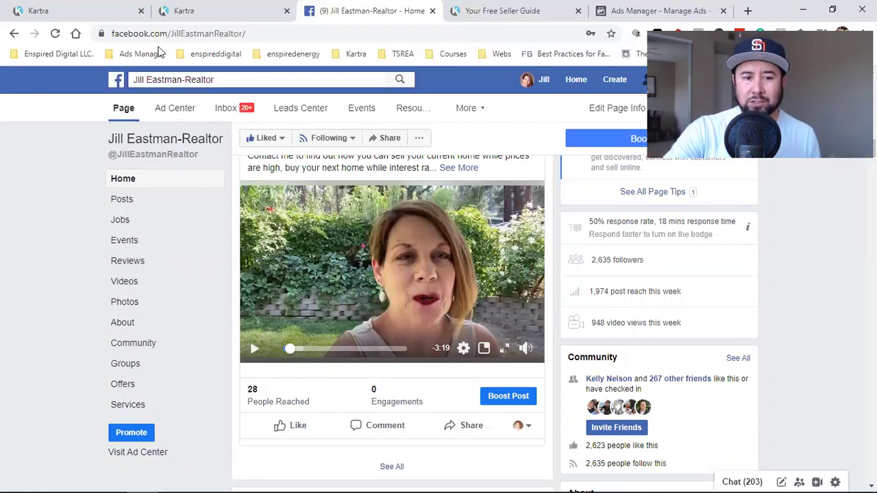
click(196, 53)
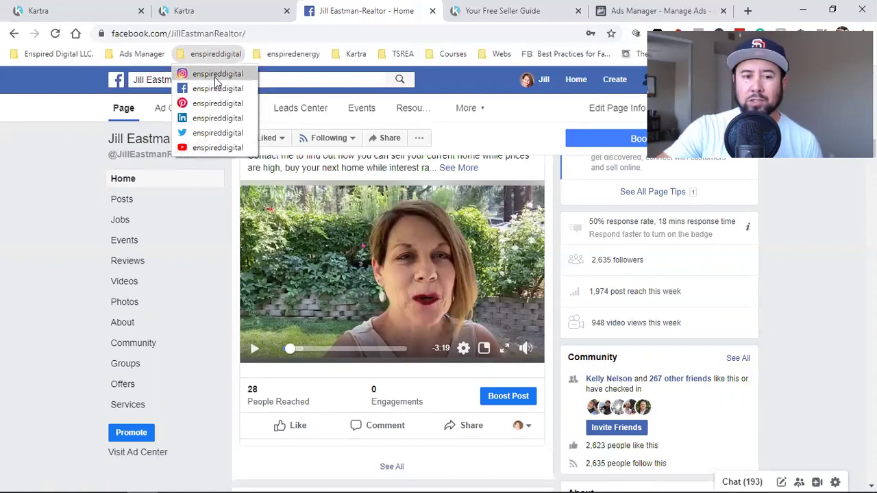
click(491, 168)
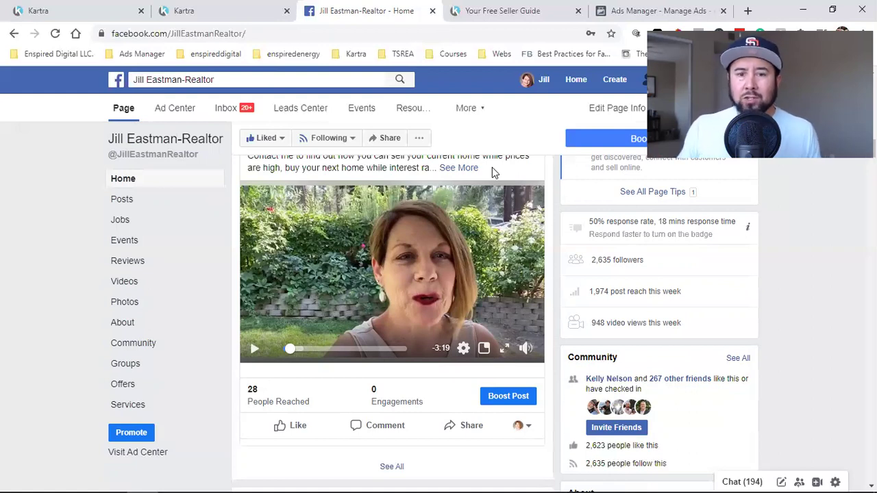
click(142, 54)
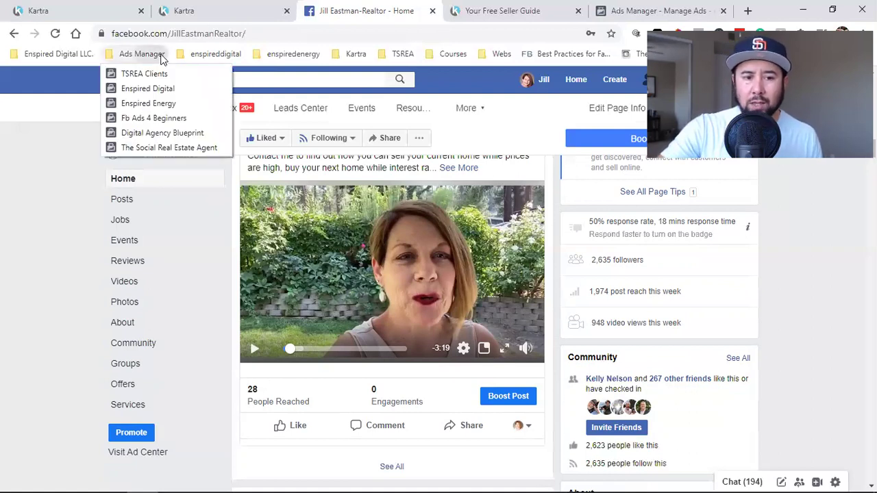
mouse_move(215, 53)
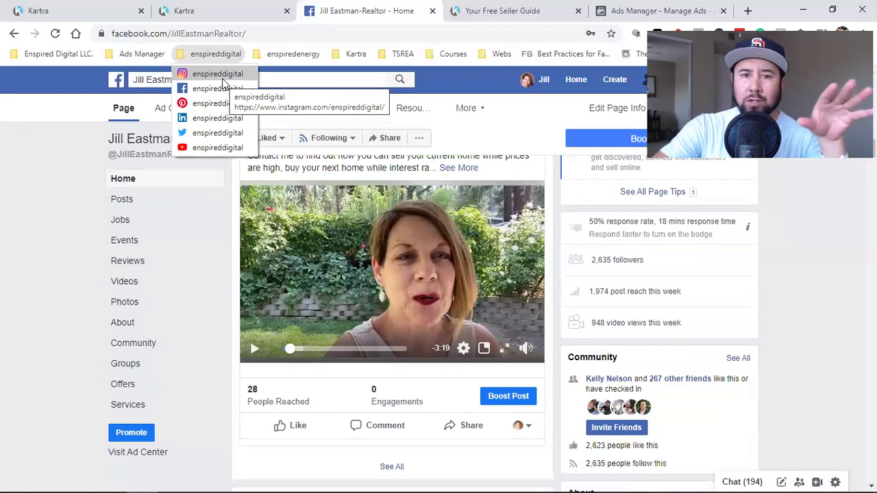
click(51, 181)
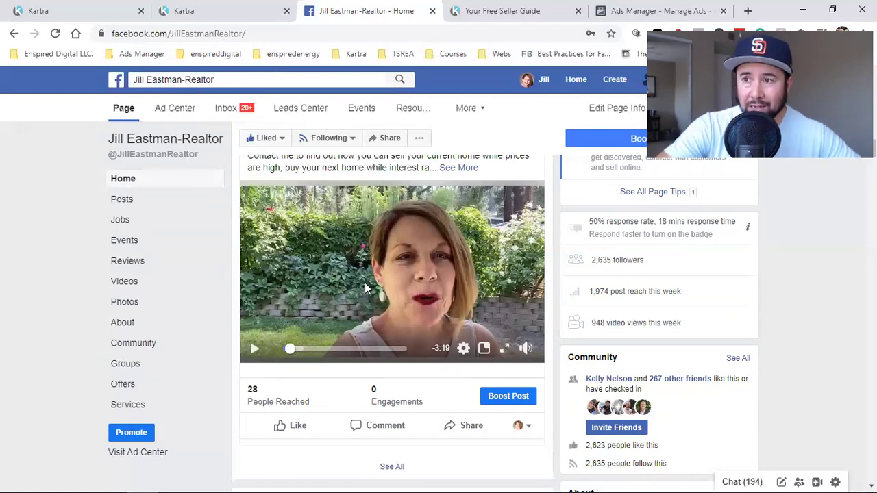
scroll(365, 283, up, 1)
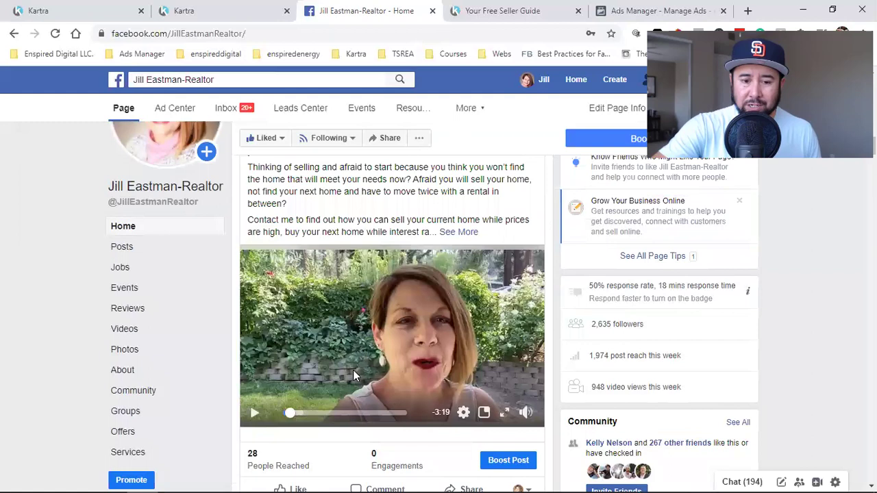
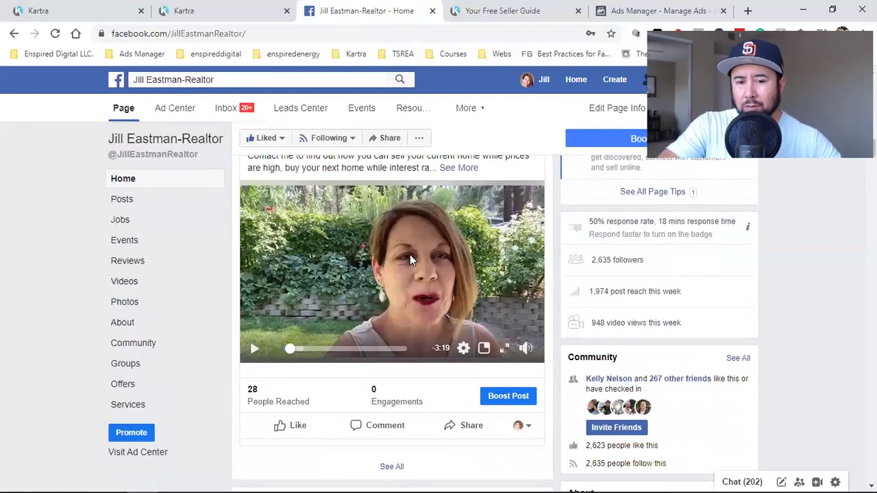
Expand the full text of the realtor's video post and highlight the sentence offering the Free Home Selling Guide For 2020
scroll(411, 260, up, 1)
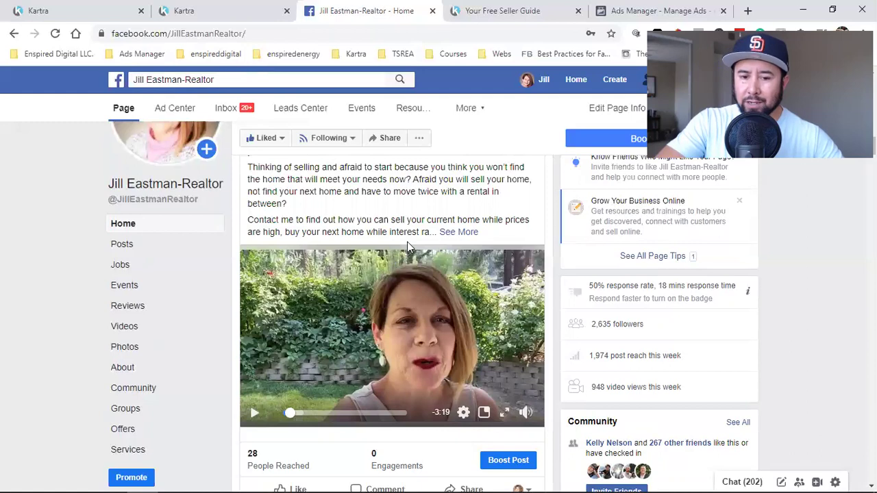
click(457, 233)
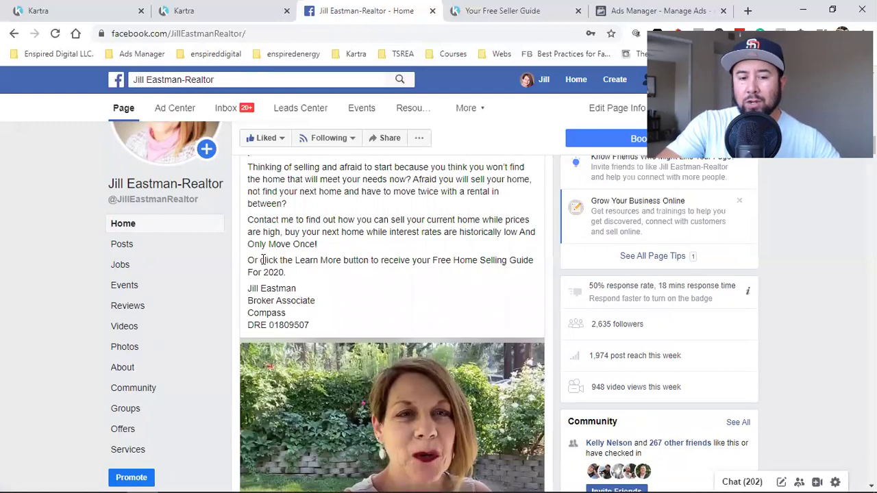
drag(261, 259, 495, 274)
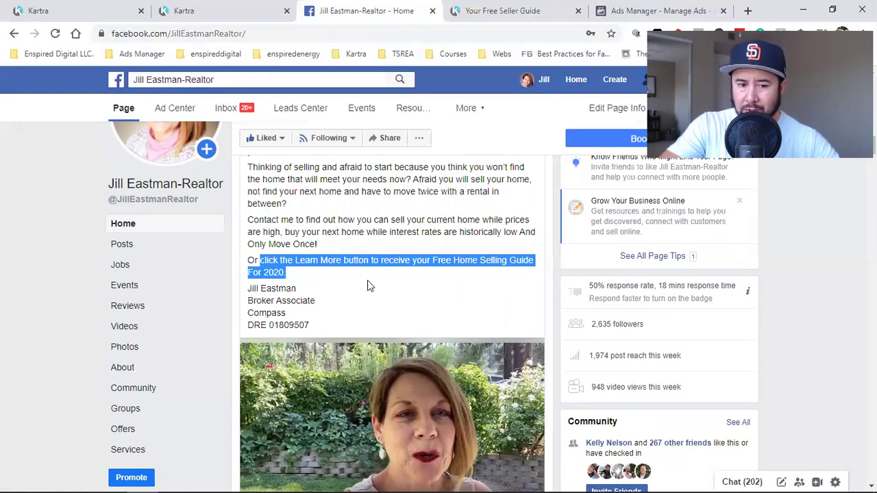
scroll(429, 274, down, 2)
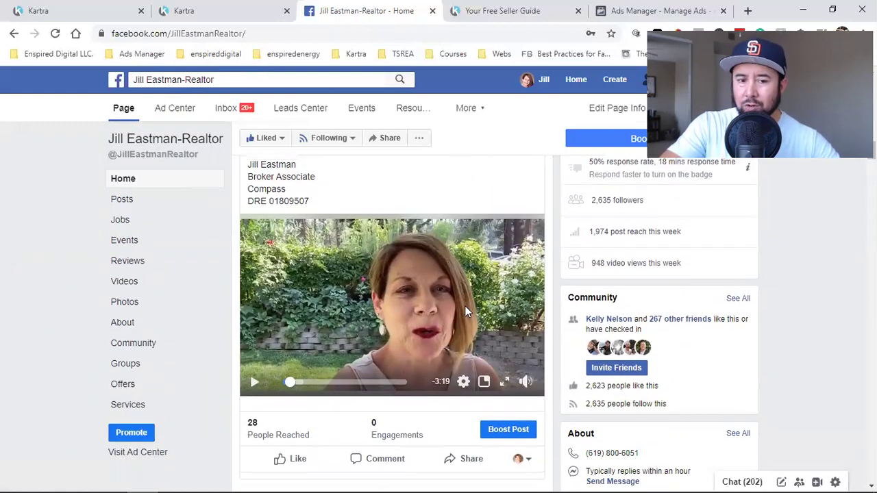
scroll(464, 305, up, 1)
scroll(327, 203, up, 2)
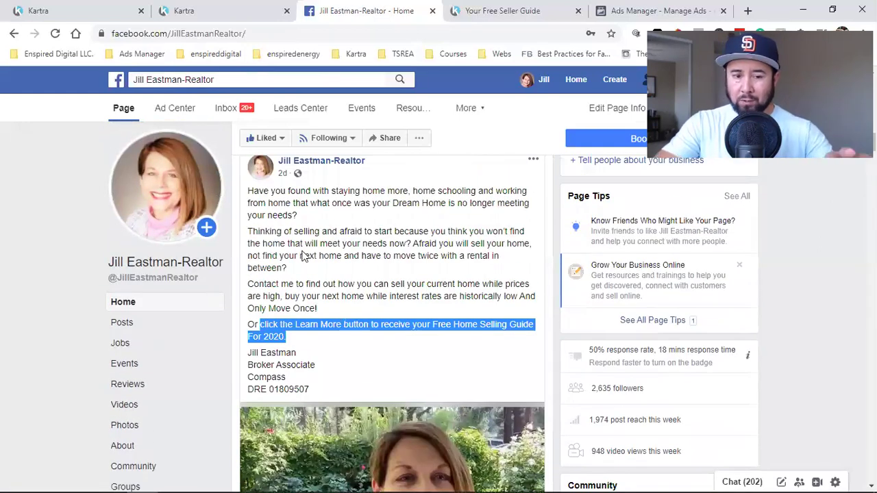
drag(268, 215, 378, 324)
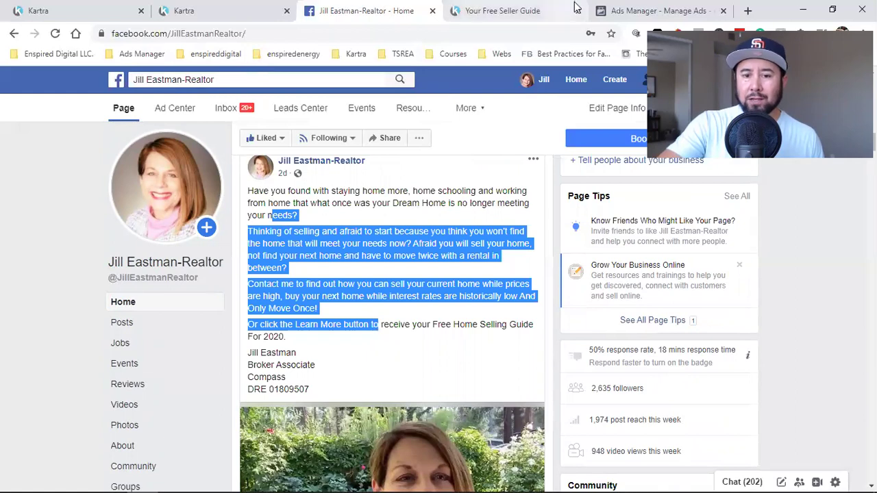
Review the campaign objectives in Ads Manager and the headline of the seller's guide landing page, and return to Ads Manager
click(621, 83)
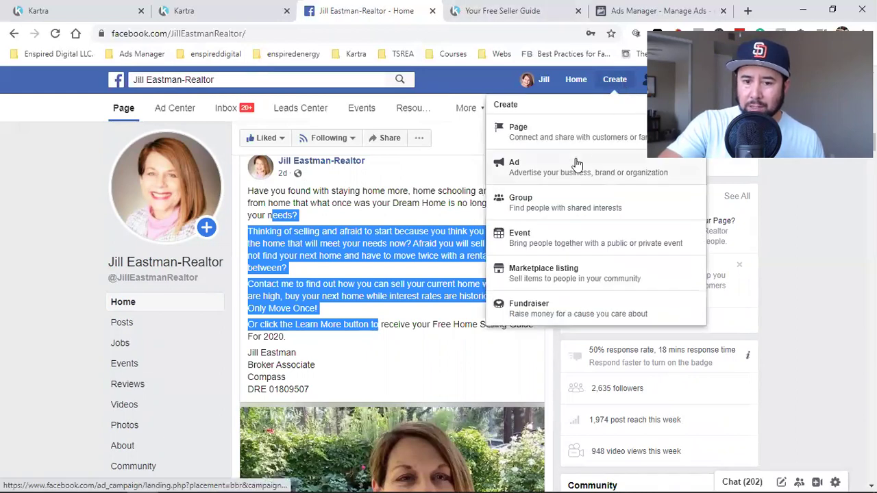
click(636, 11)
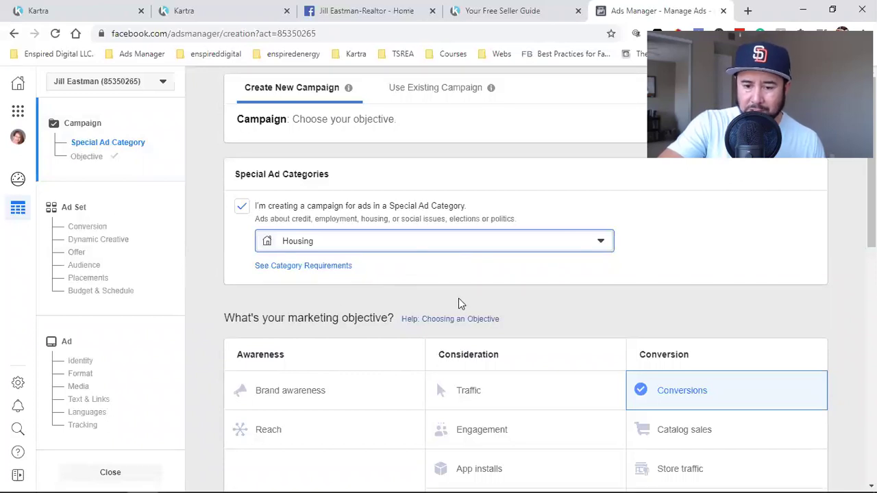
scroll(458, 300, down, 2)
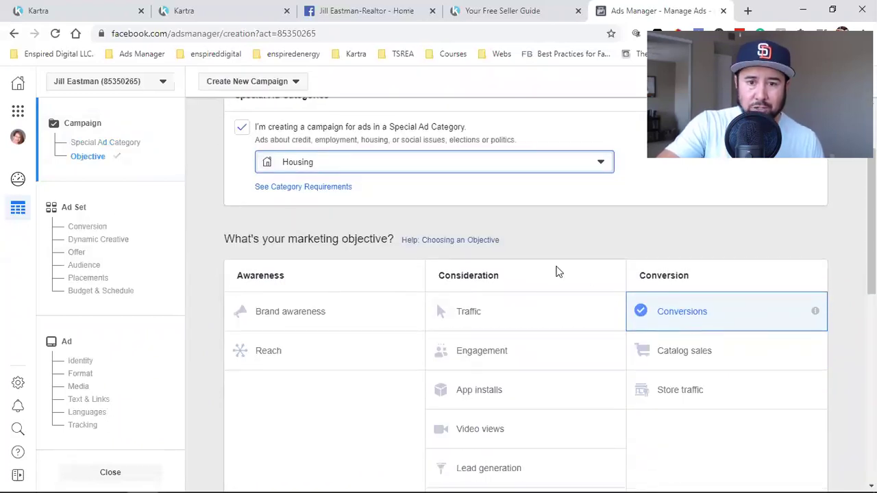
click(477, 9)
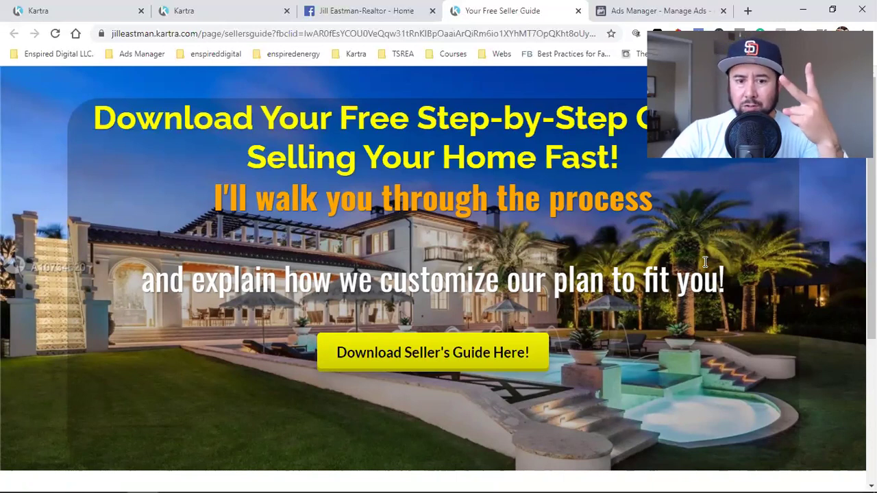
drag(150, 119, 505, 167)
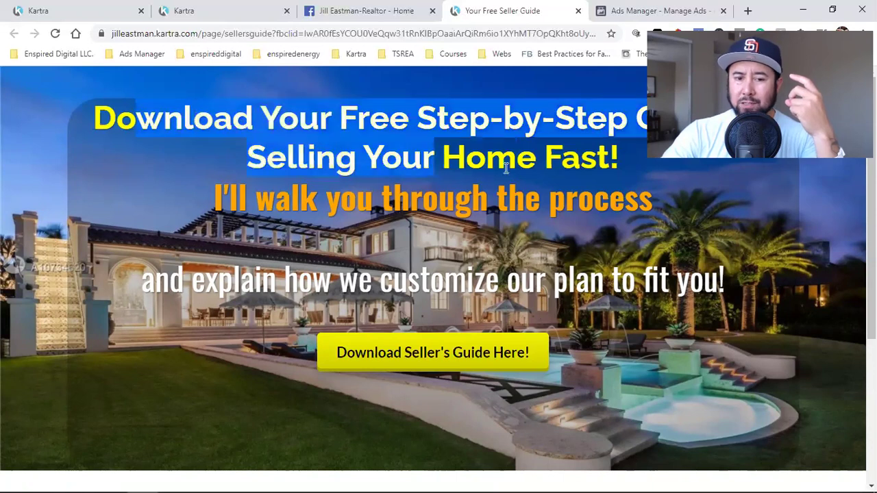
click(333, 150)
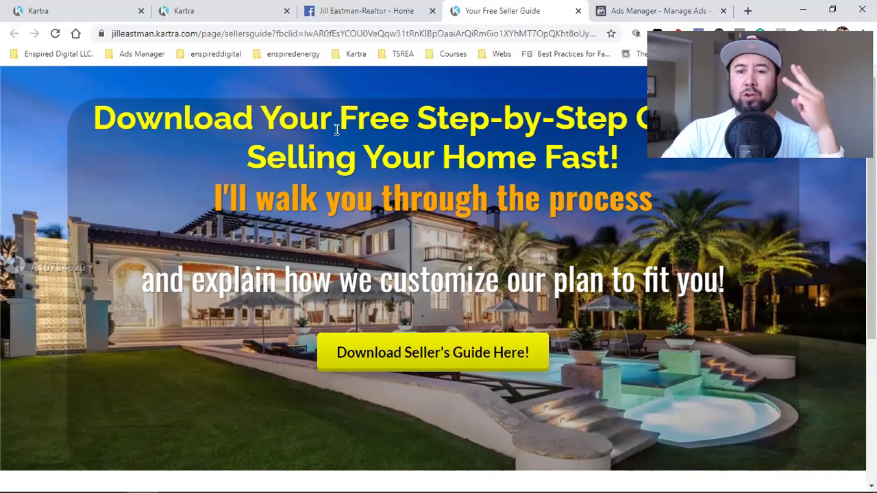
click(663, 10)
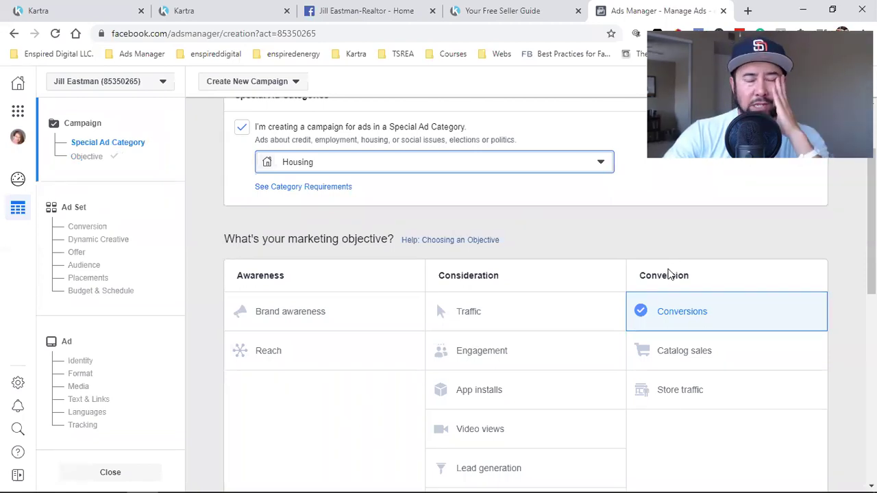
Name the campaign "Conversions VIDEO Ad #4", adapting the name suggested from an earlier video campaign
scroll(669, 274, up, 2)
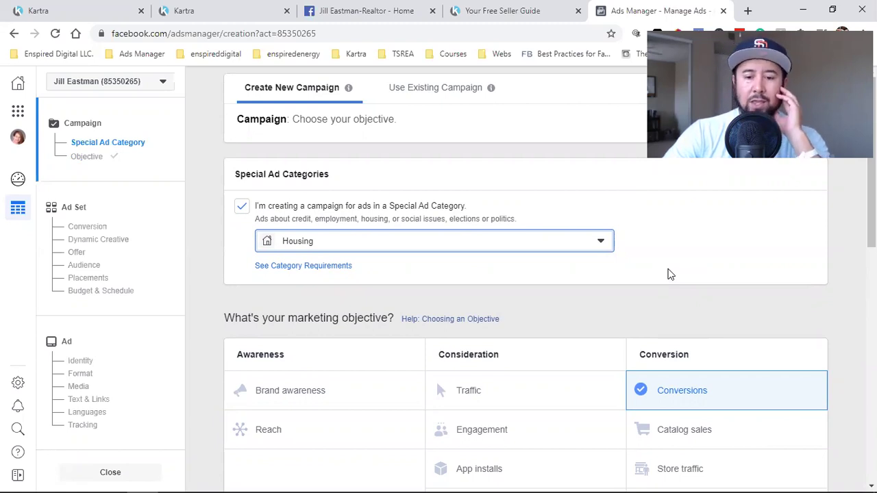
scroll(617, 288, down, 1)
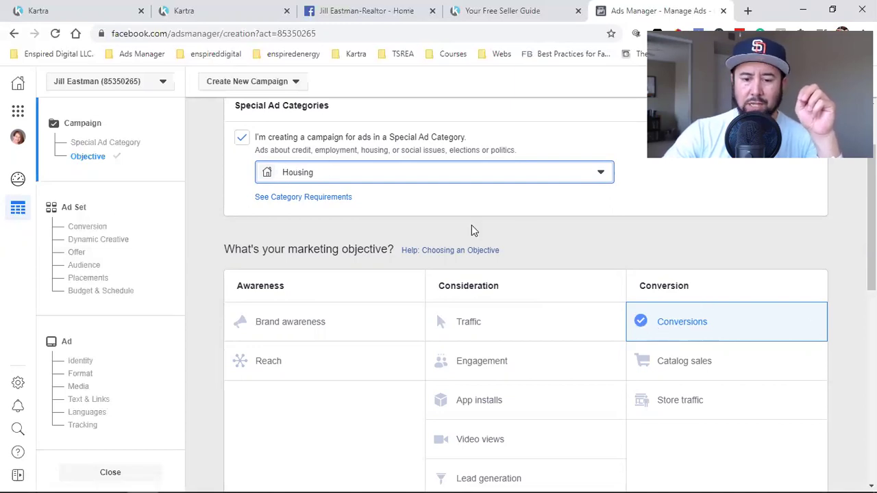
scroll(471, 227, down, 3)
scroll(471, 225, down, 2)
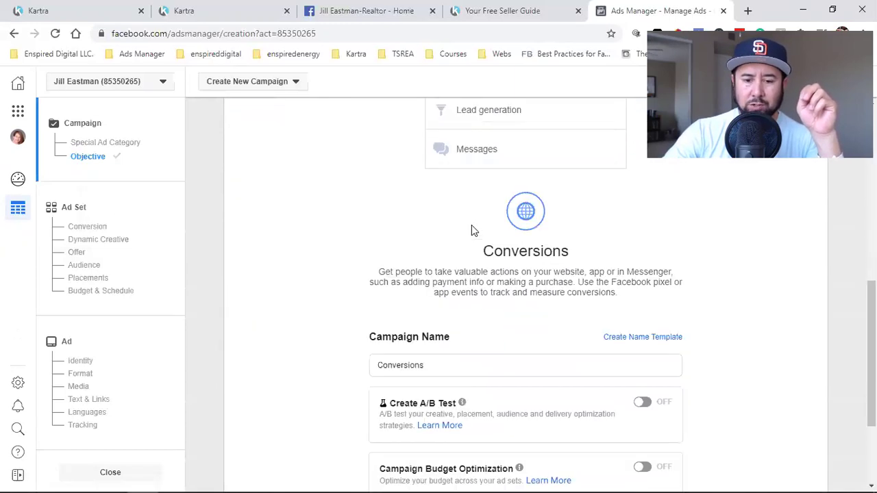
click(466, 348)
text(Vide)
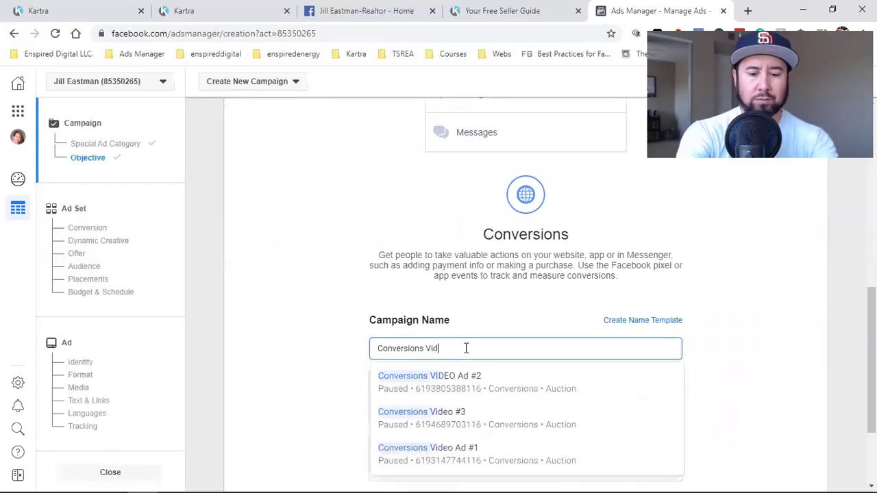
key(BackSpace)
key(BackSpace)
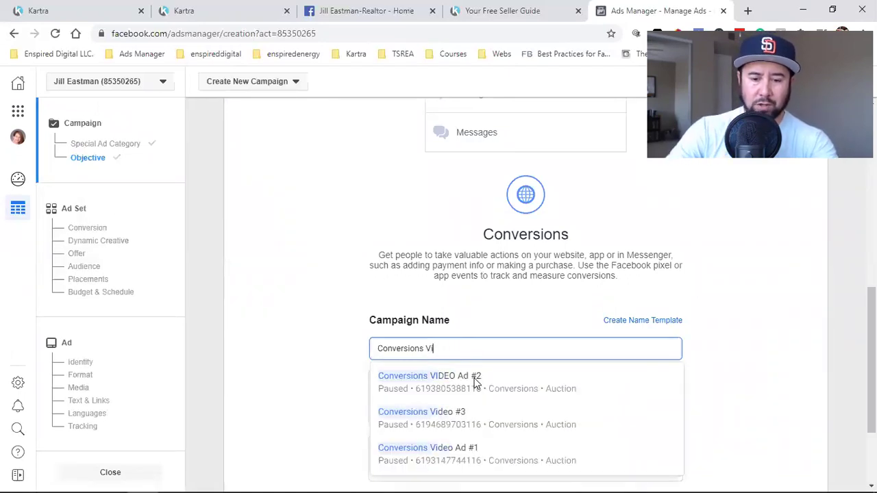
click(477, 376)
key(BackSpace)
text(4)
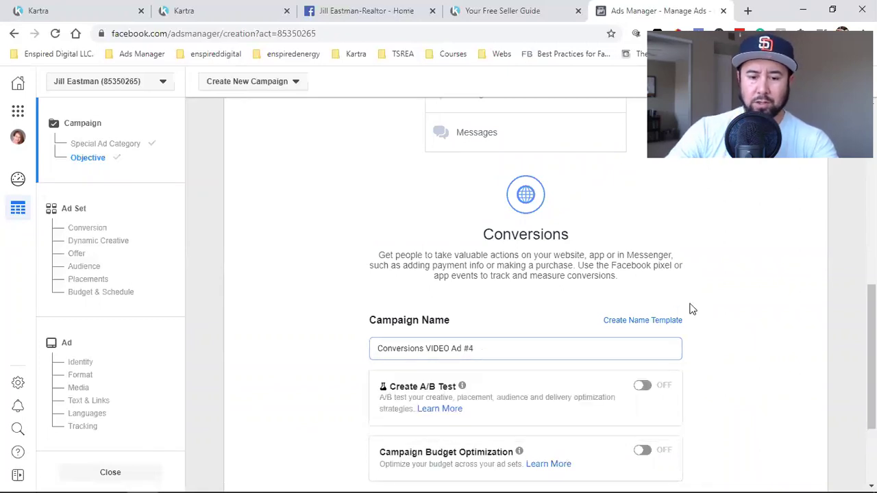
Check the Campaign Budget Optimization option, special ad category and objective, and continue to the ad set settings
scroll(691, 310, down, 2)
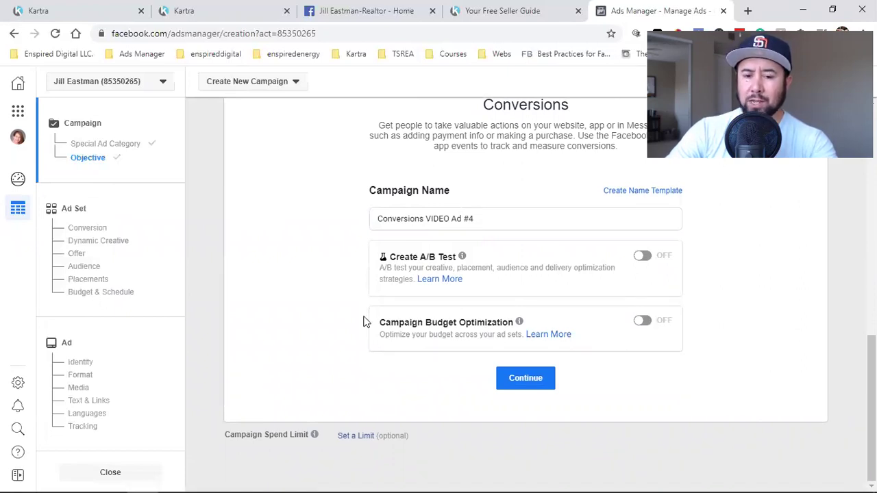
triple_click(429, 322)
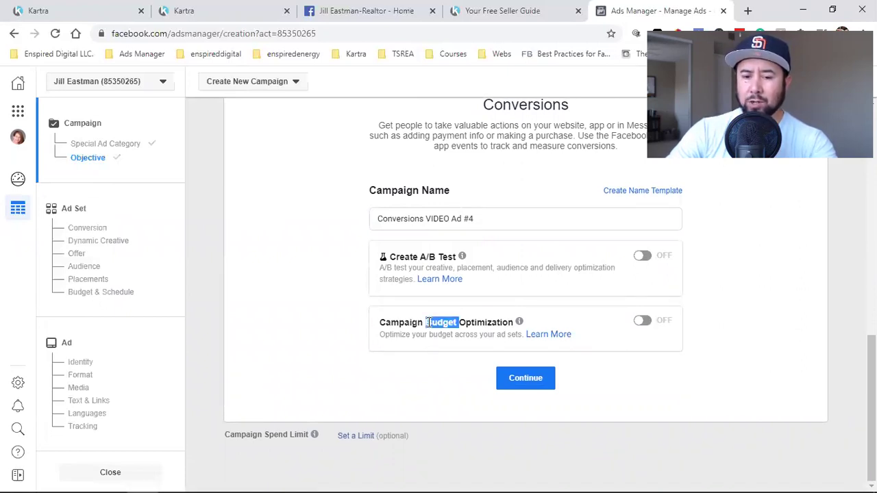
click(748, 341)
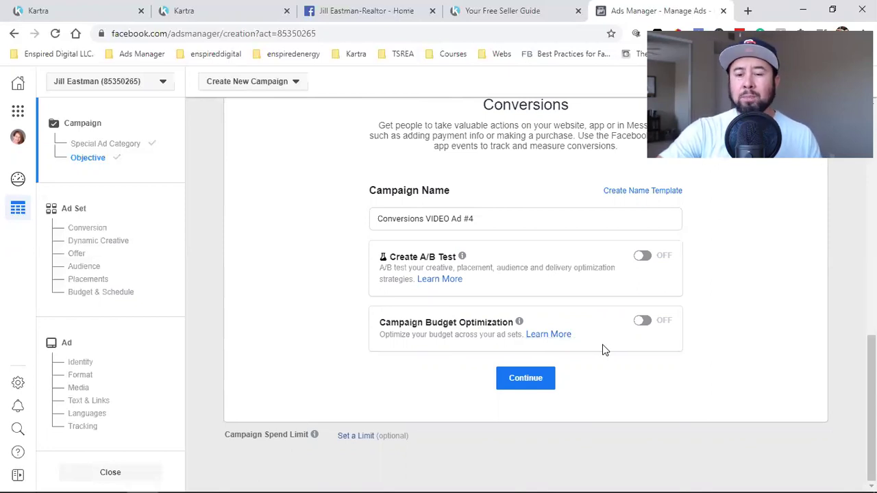
scroll(464, 284, up, 5)
scroll(463, 284, up, 3)
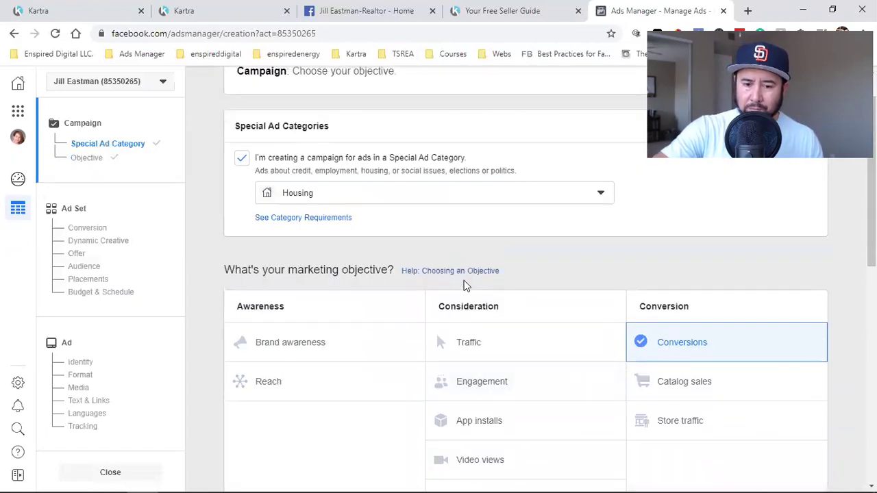
click(729, 332)
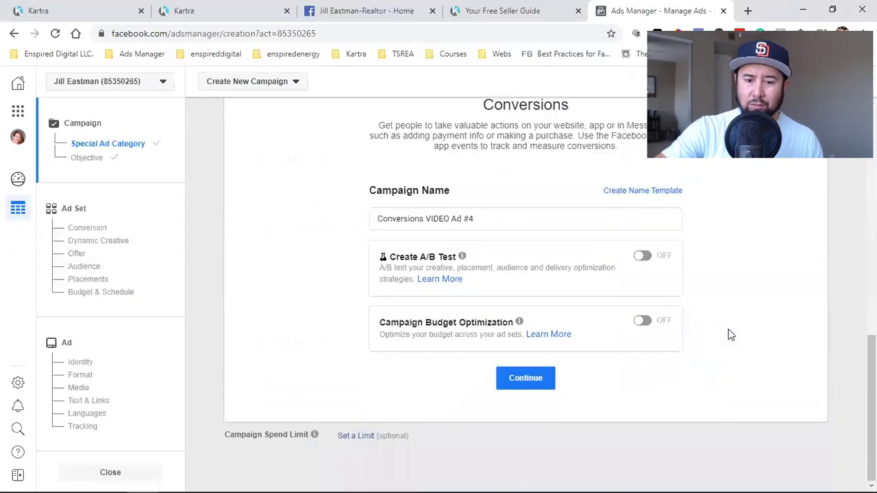
click(524, 377)
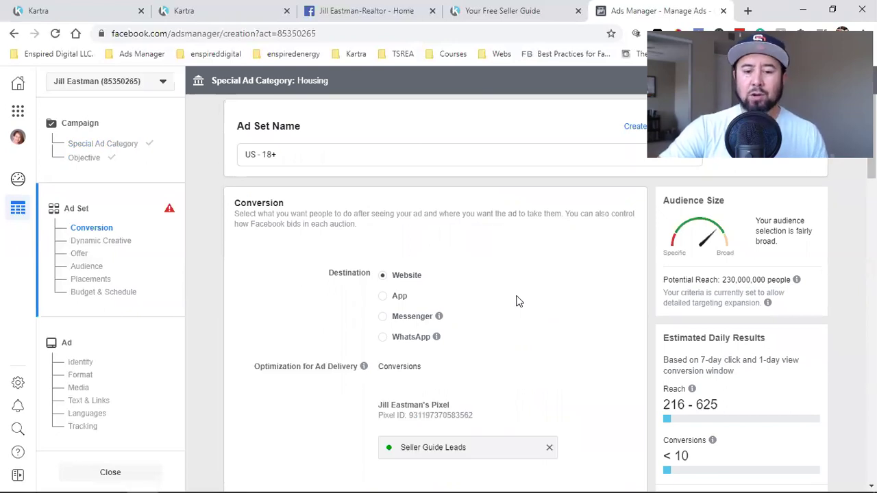
Rename the ad set as "SD - 18+"
click(285, 148)
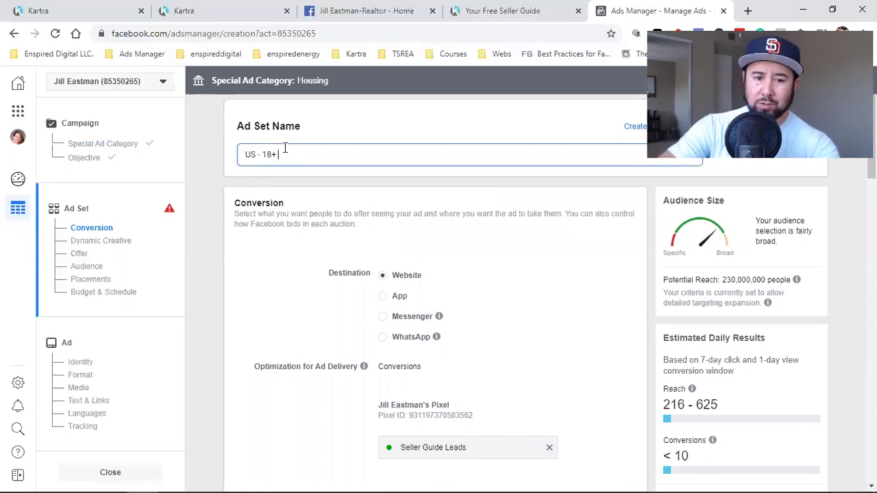
click(252, 153)
key(BackSpace)
key(BackSpace)
text(SD)
click(277, 153)
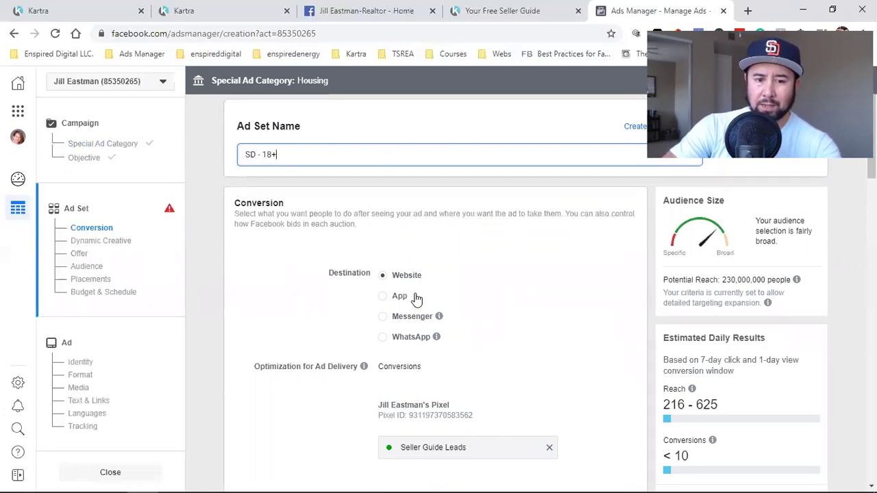
Extend the ad set name to "SD - 18+ CONV AD"
text(CONV)
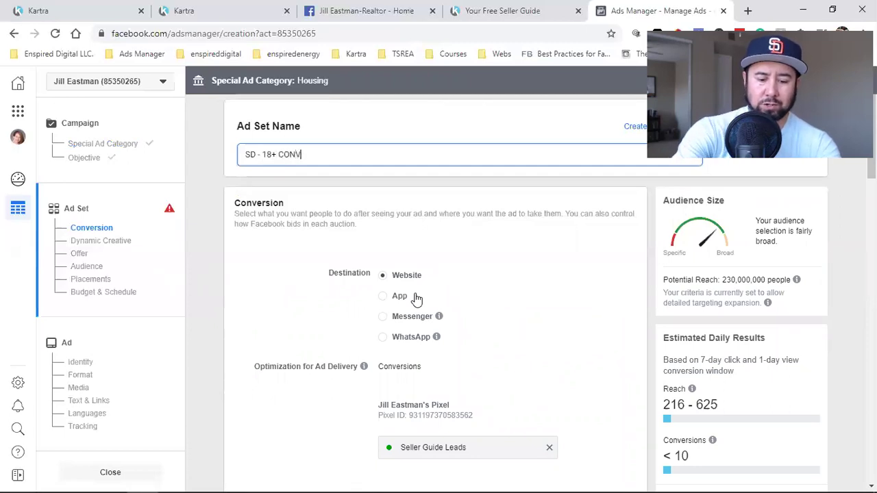
text( AD)
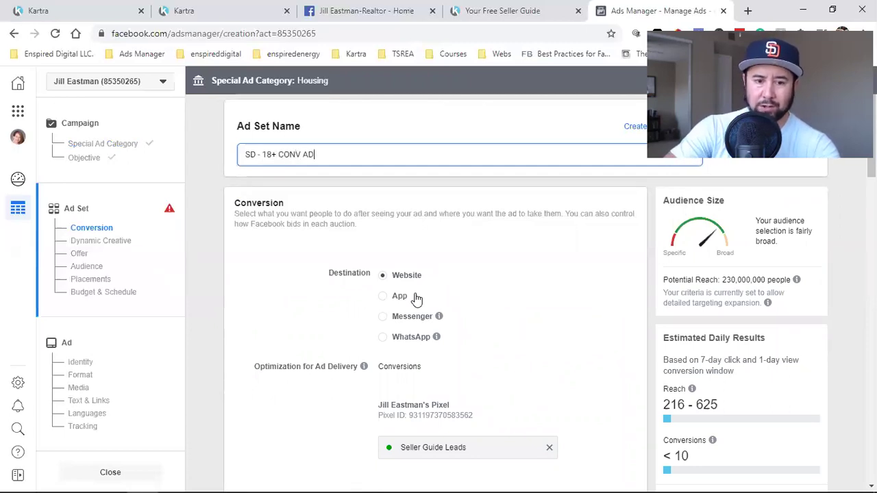
Clear the conversion event currently chosen for the realtor's pixel
scroll(516, 289, down, 1)
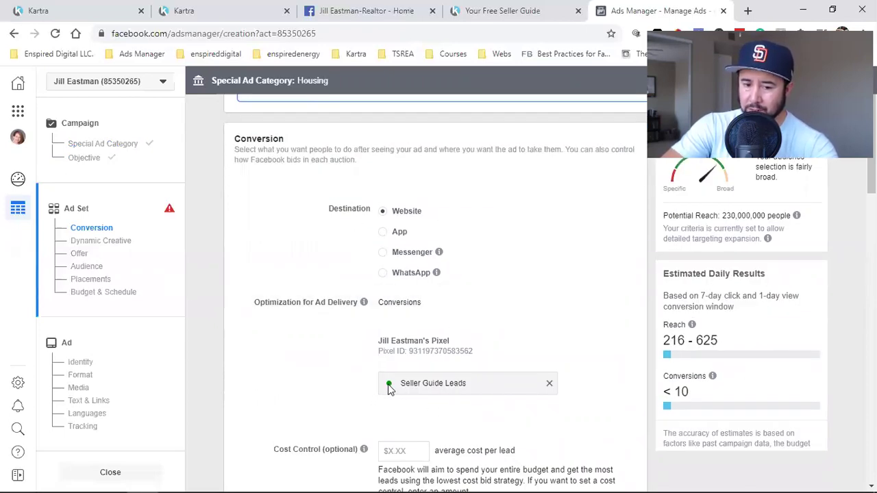
click(425, 385)
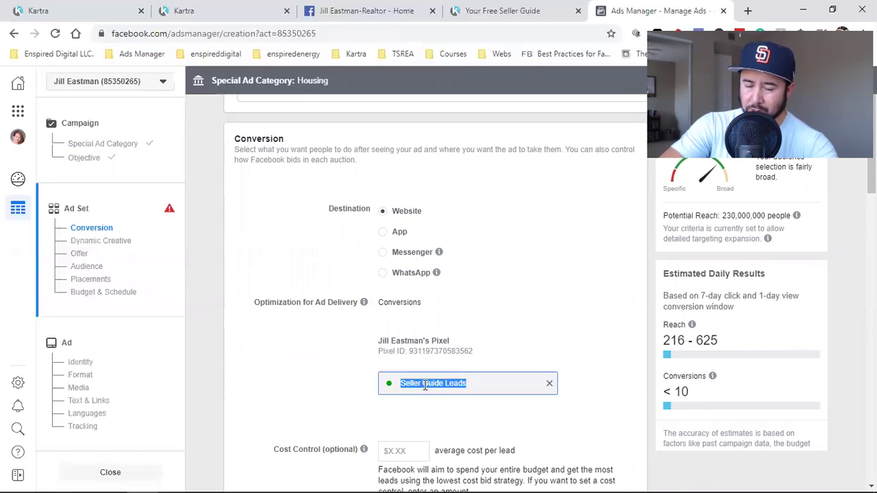
click(551, 385)
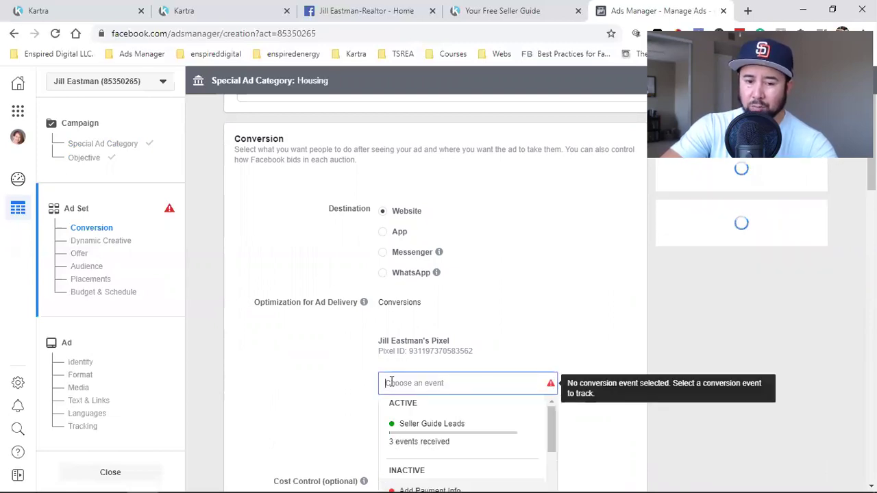
click(313, 382)
scroll(315, 381, down, 1)
scroll(314, 382, down, 1)
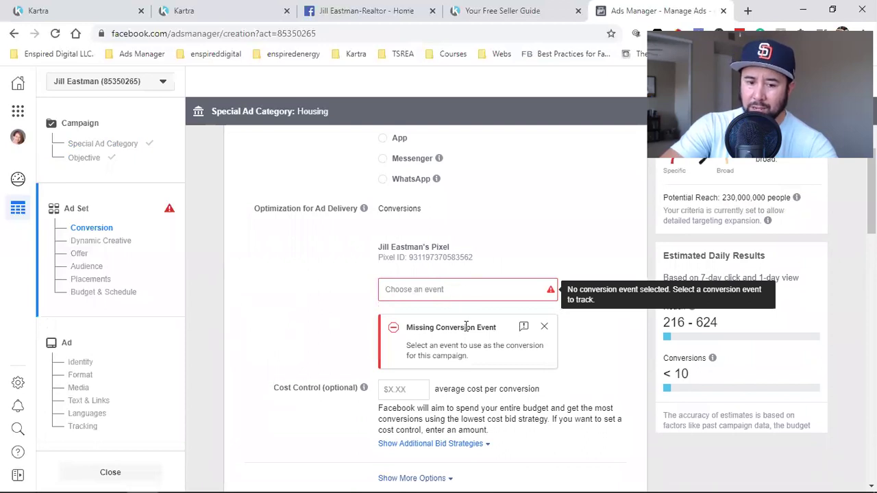
Browse the pixel's active and inactive conversion events and choose Seller Guide Leads as the event to track
click(423, 289)
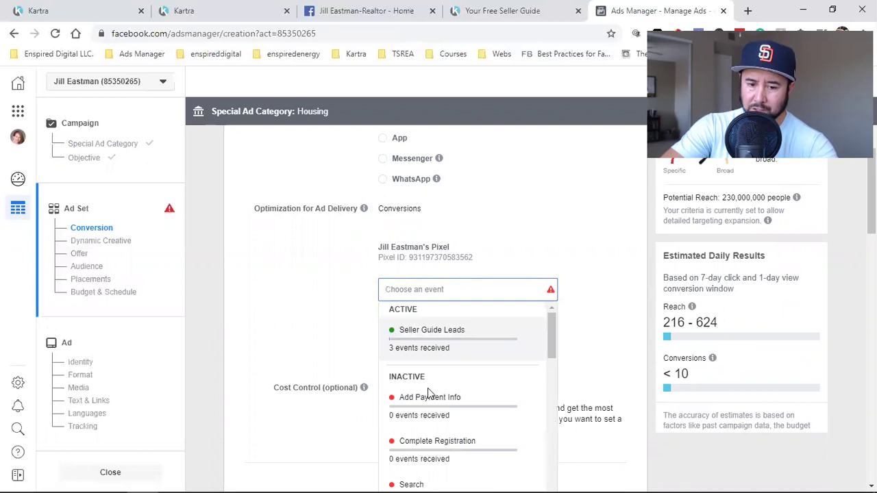
mouse_move(415, 340)
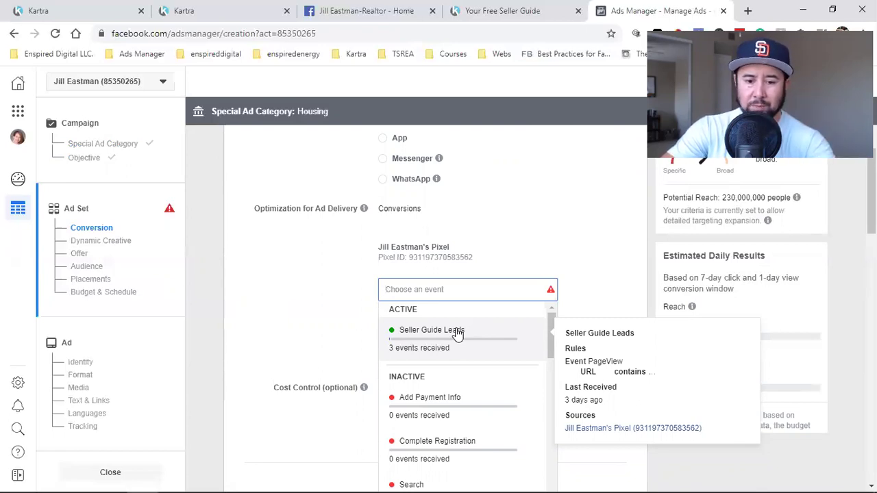
scroll(457, 336, down, 1)
scroll(458, 360, down, 2)
scroll(472, 383, down, 5)
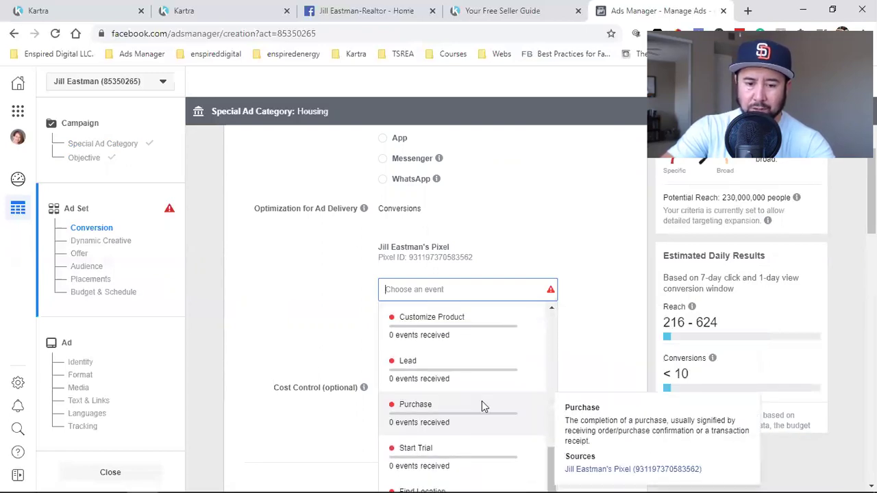
scroll(482, 401, up, 10)
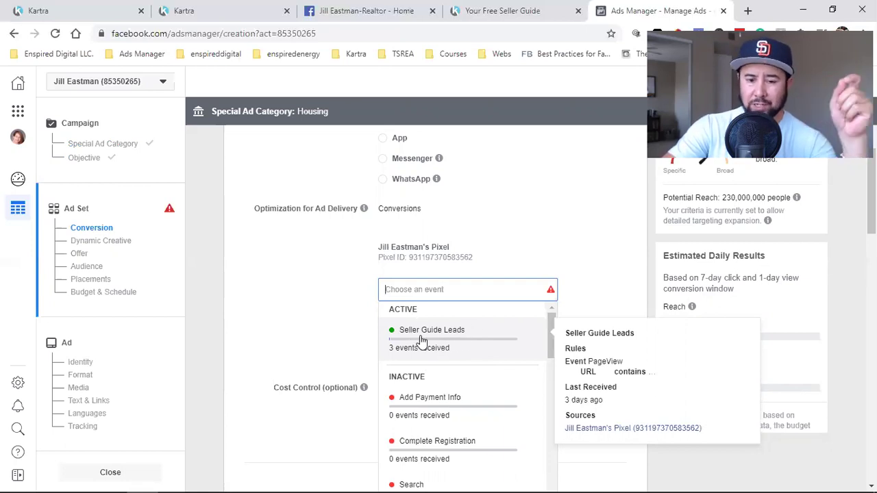
click(484, 341)
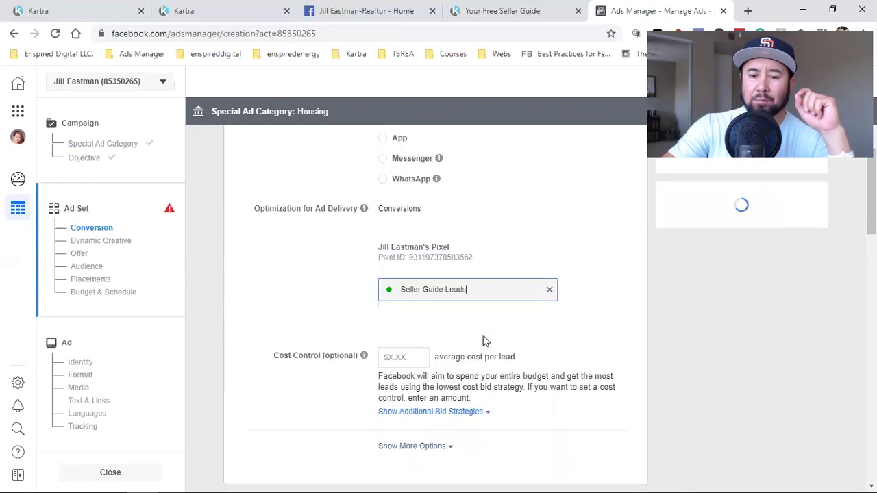
Review the opt-in form on the seller's guide landing page, and return to the conversion event in Ads Manager
click(496, 9)
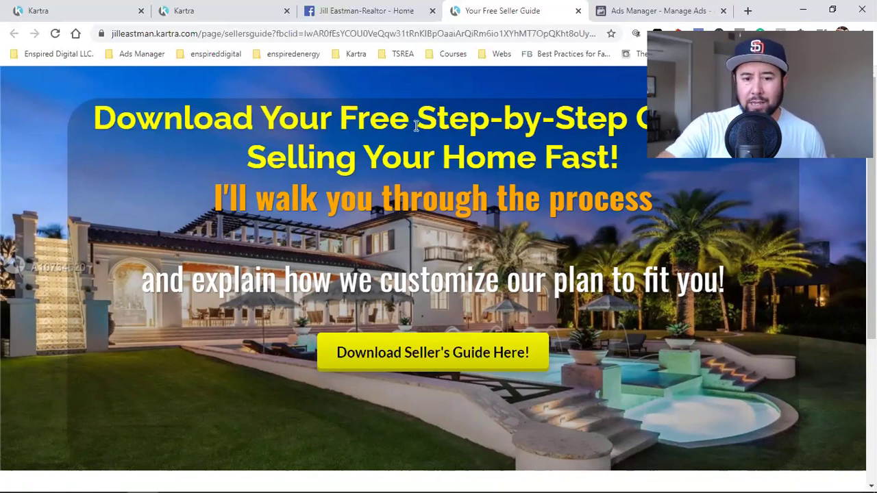
click(374, 352)
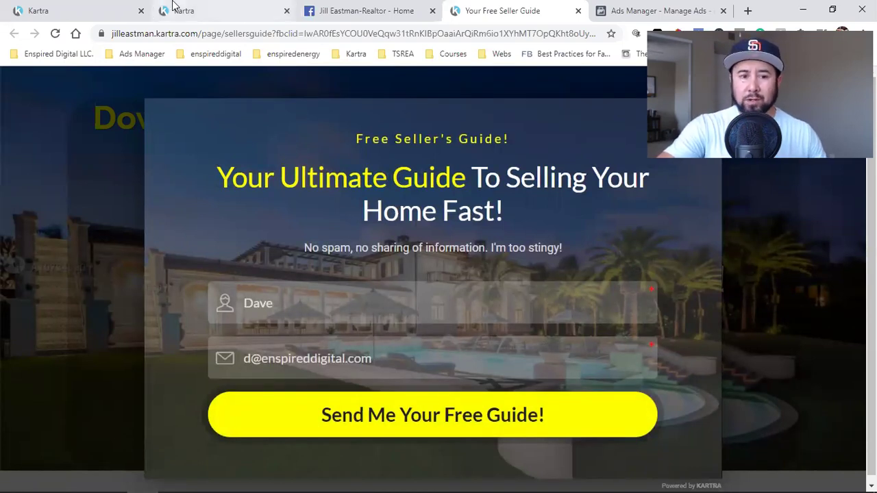
click(205, 11)
click(651, 10)
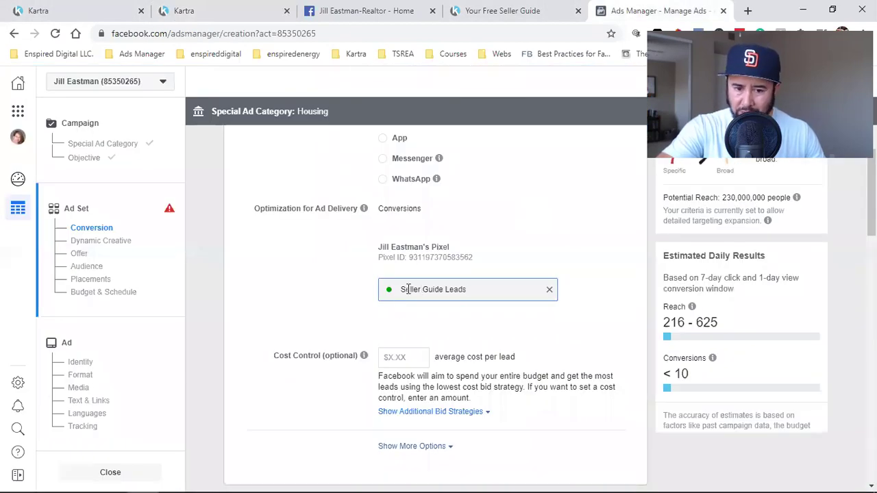
click(430, 289)
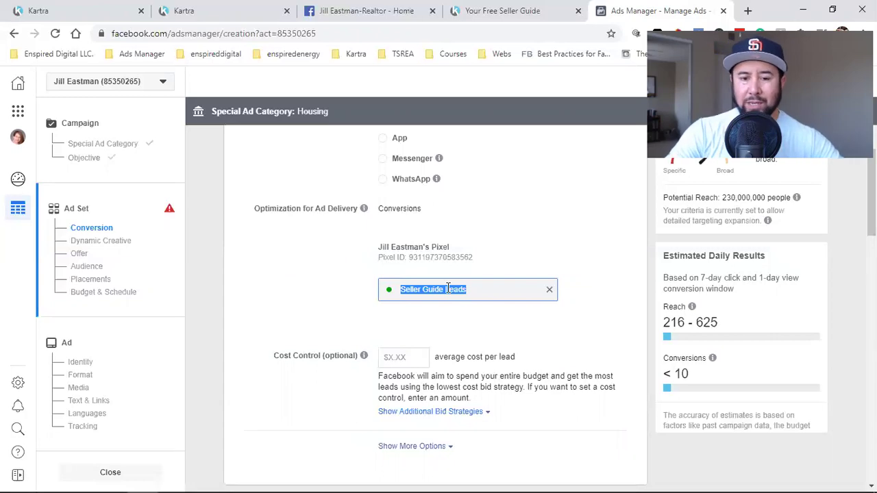
click(306, 303)
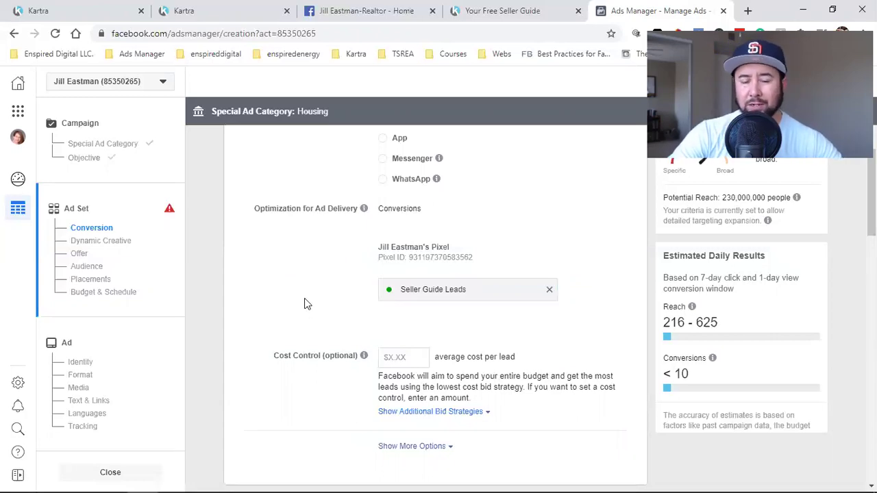
Review the Dynamic Creative and Offer settings, and browse the existing Special Ad and Custom Audiences for the ad set
scroll(316, 322, down, 1)
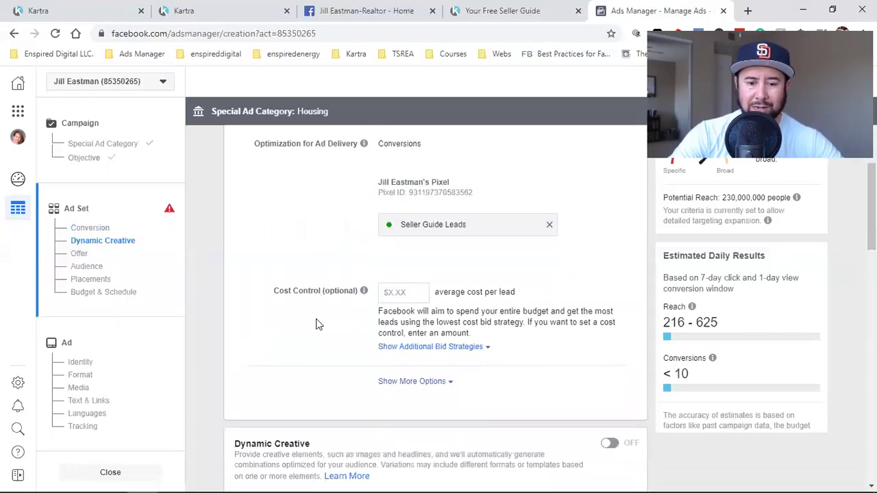
scroll(316, 318, down, 4)
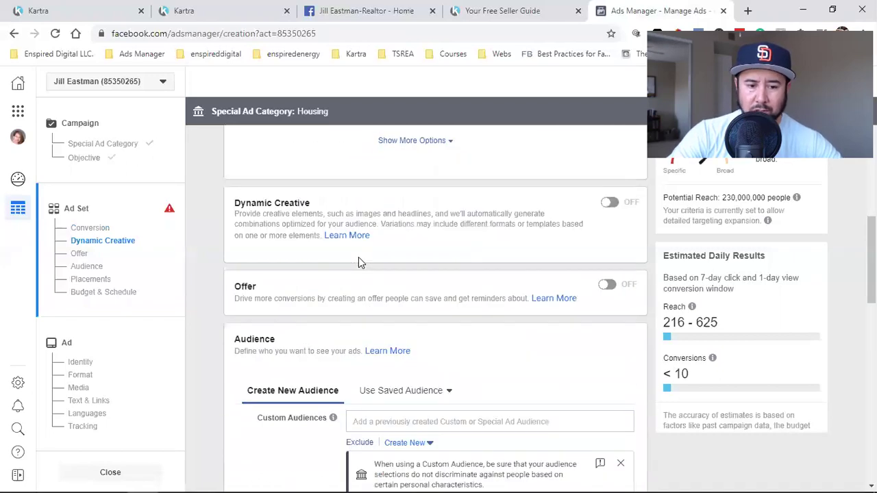
scroll(358, 257, down, 1)
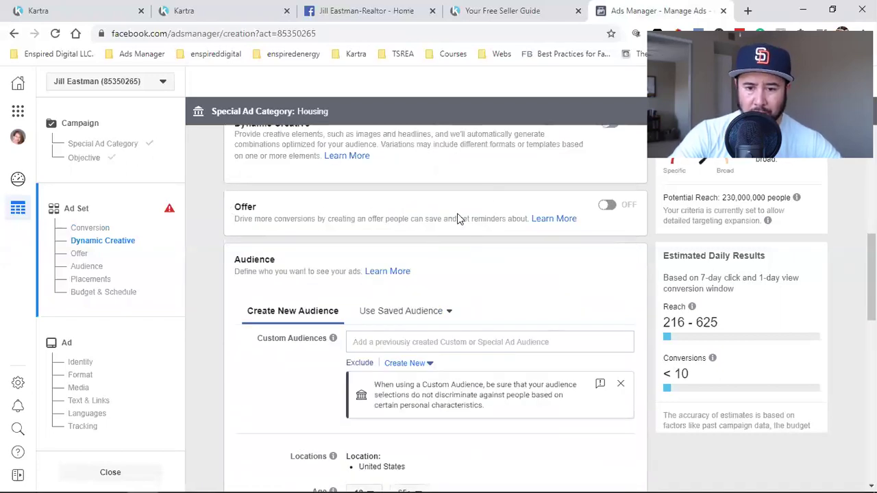
scroll(456, 237, down, 2)
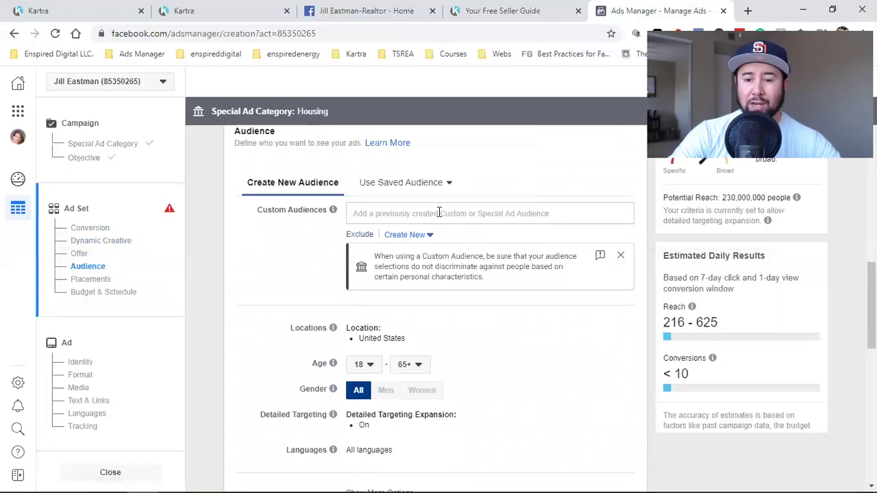
click(439, 213)
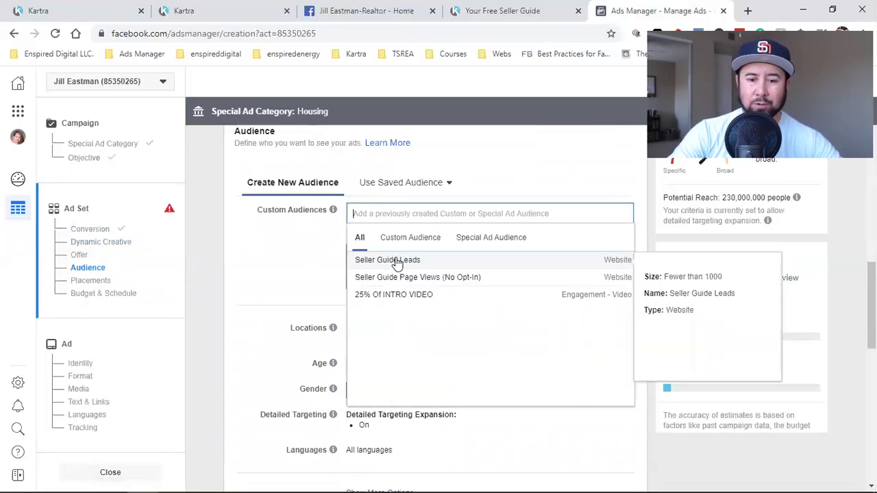
click(470, 240)
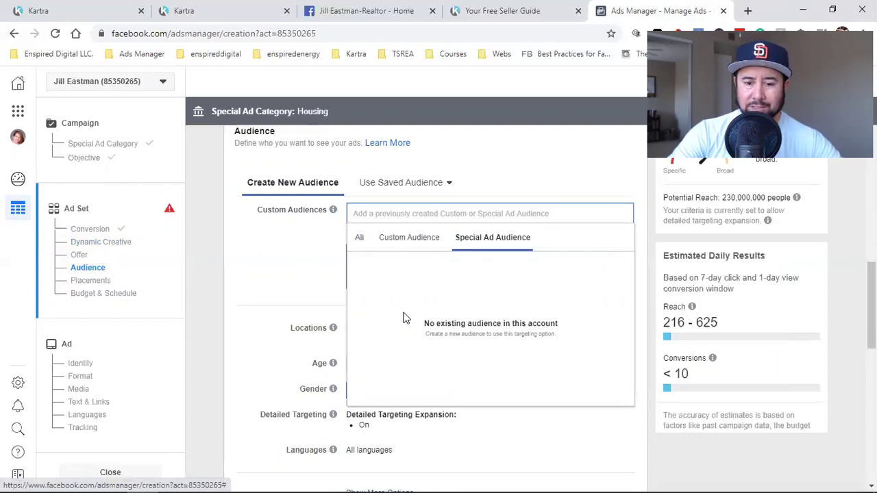
click(410, 247)
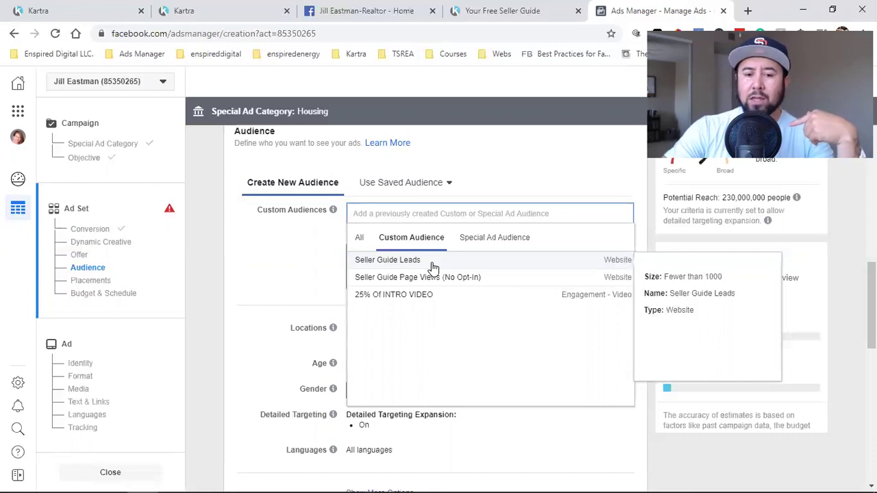
Review the video post on the realtor's Facebook page and the seller's guide landing page, and return to Ads Manager
click(408, 8)
click(404, 225)
scroll(404, 226, down, 3)
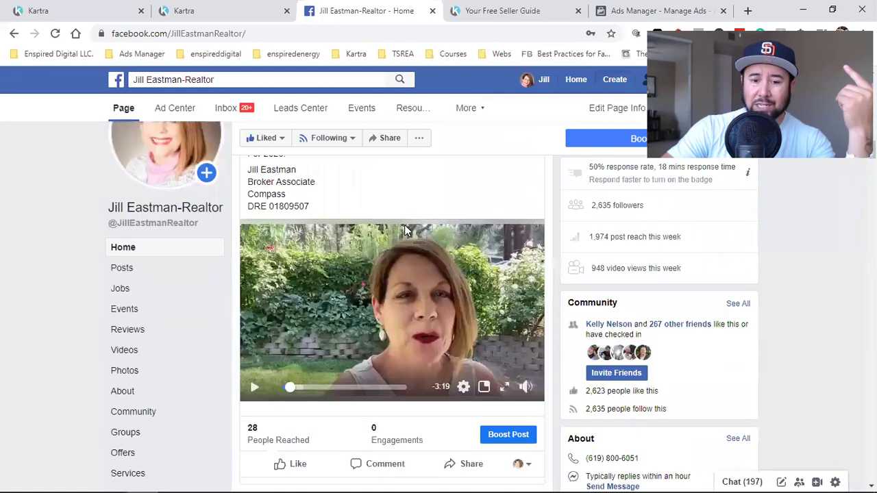
scroll(406, 287, down, 1)
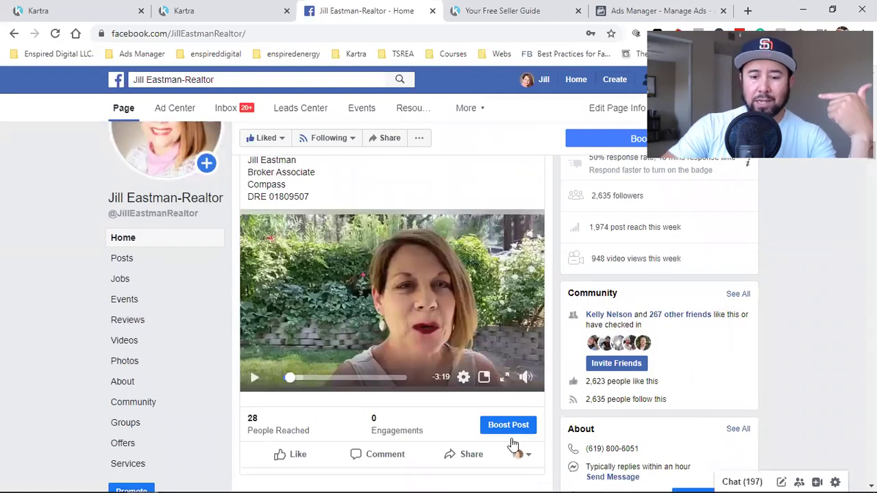
click(526, 8)
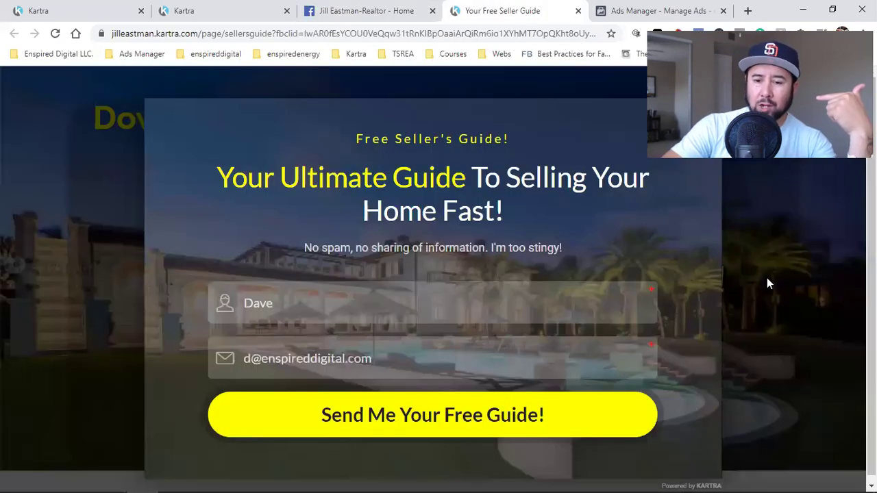
click(774, 274)
scroll(493, 266, down, 2)
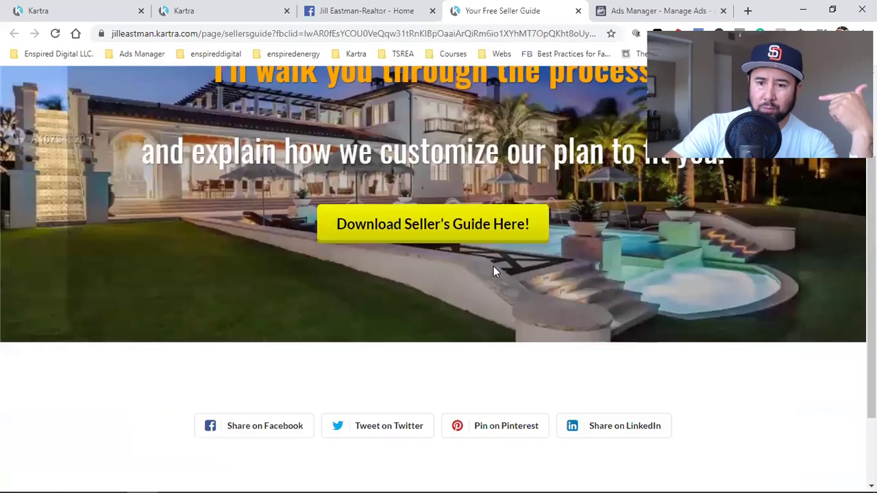
scroll(493, 266, up, 2)
click(620, 8)
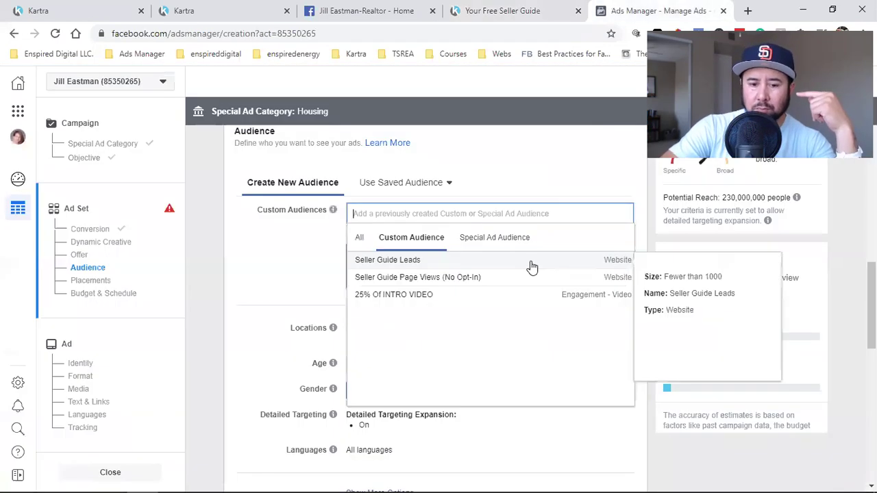
Exclude the Seller Guide Leads custom audience from the ad set and include the 25% Of INTRO VIDEO audience
click(272, 261)
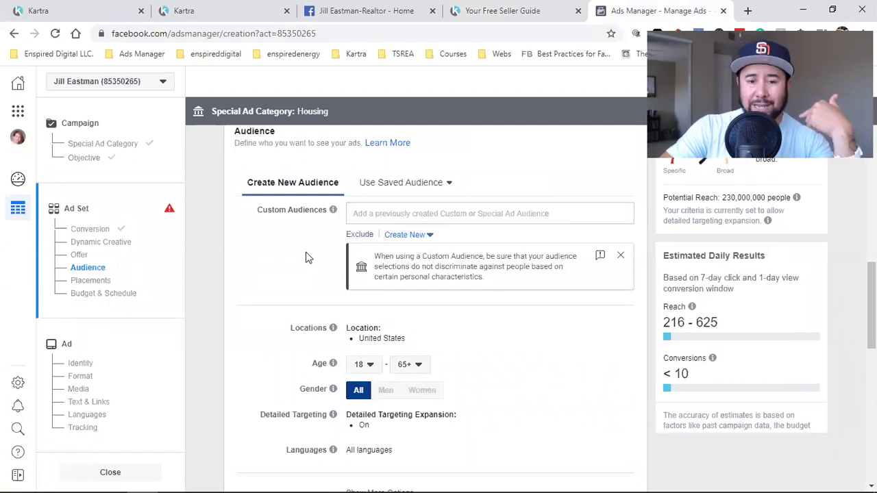
click(359, 235)
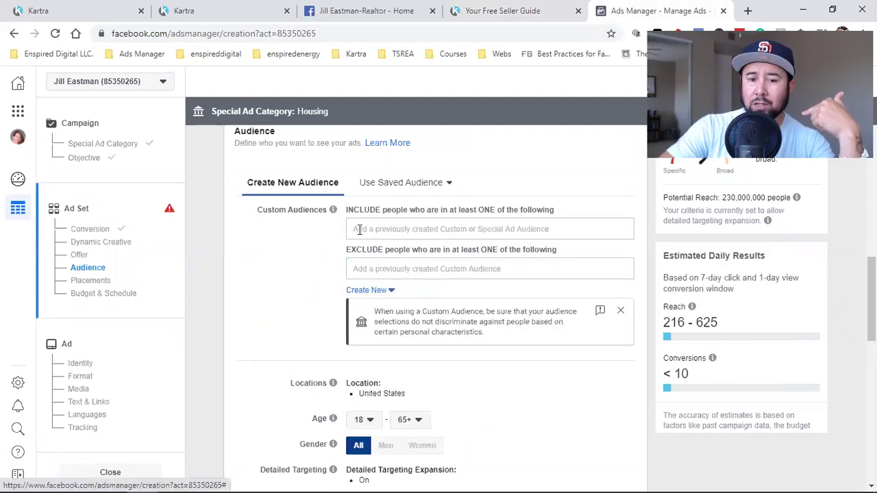
click(393, 270)
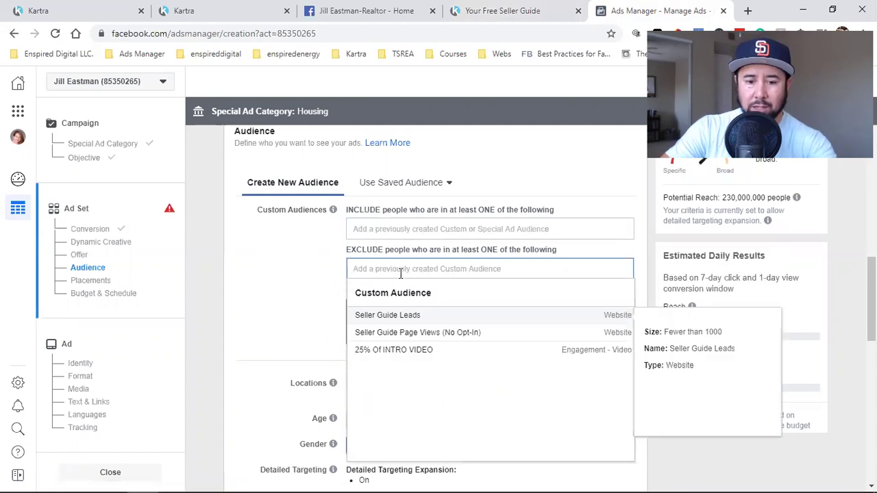
click(404, 318)
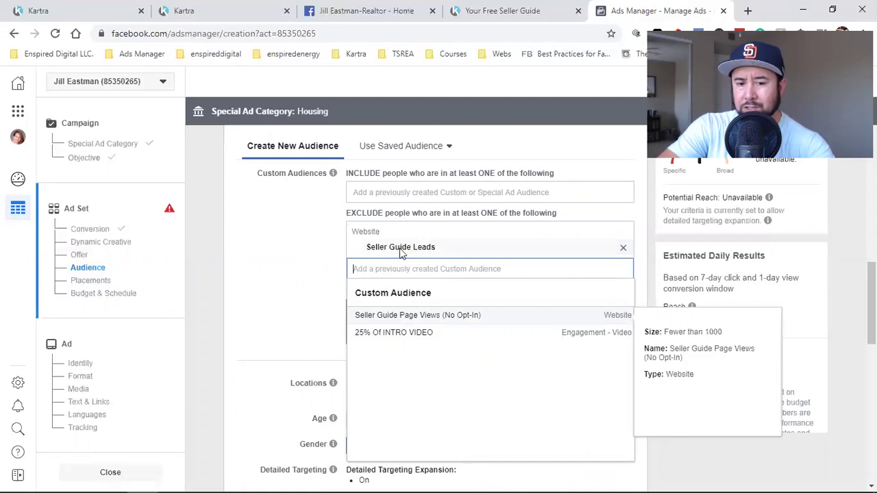
click(285, 248)
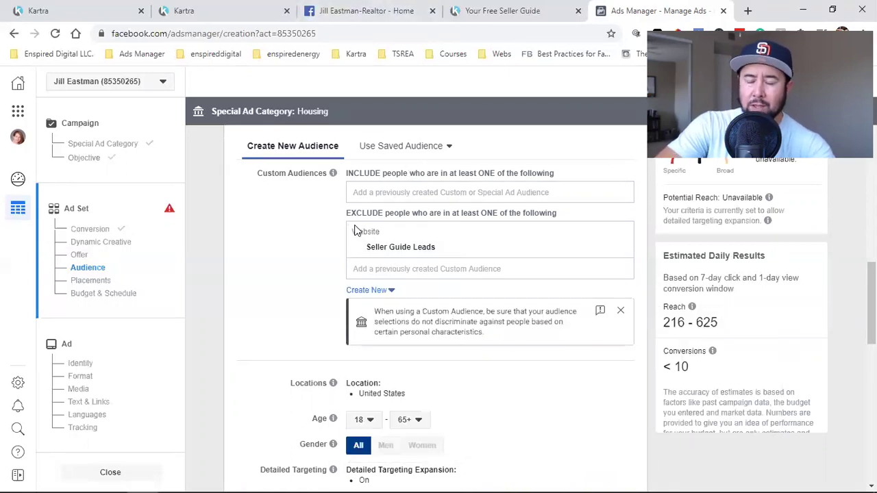
click(406, 192)
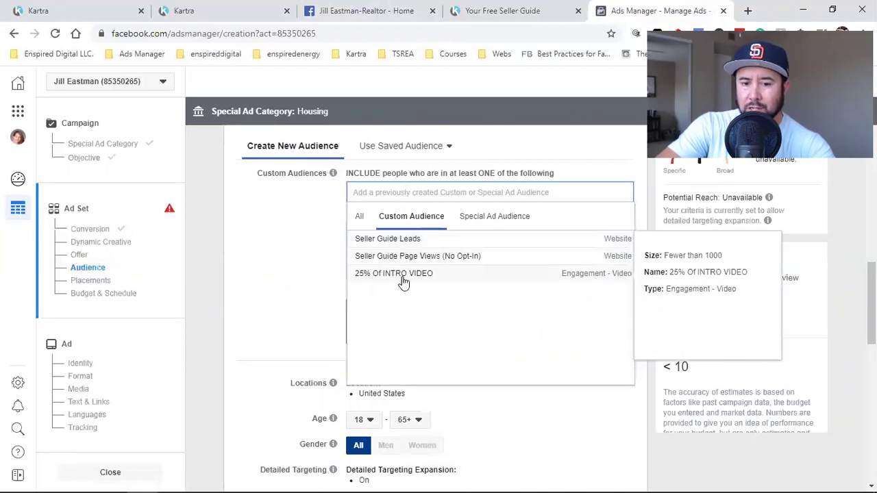
key(Return)
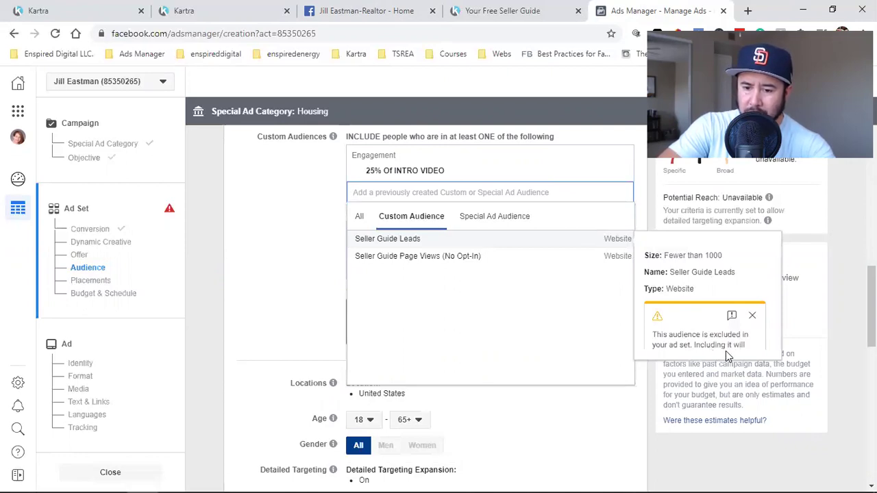
Read and dismiss the notice on the Seller Guide Leads audience, and close the custom audience list
scroll(707, 333, down, 1)
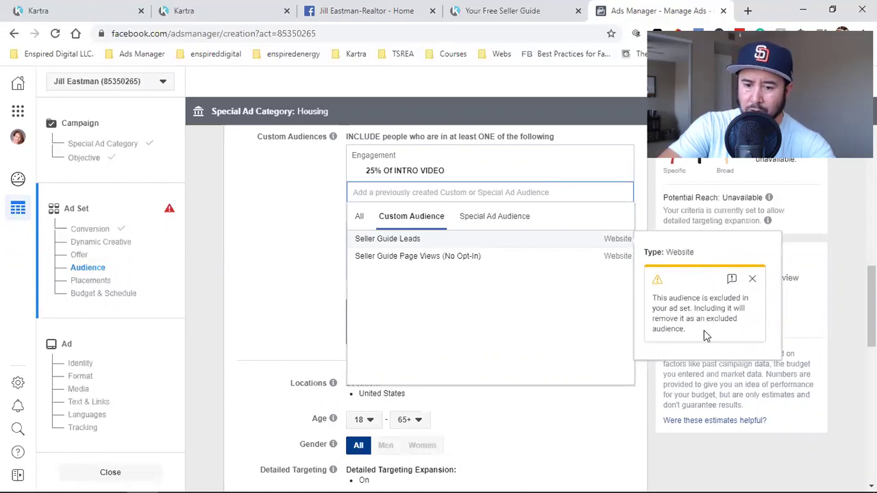
click(753, 280)
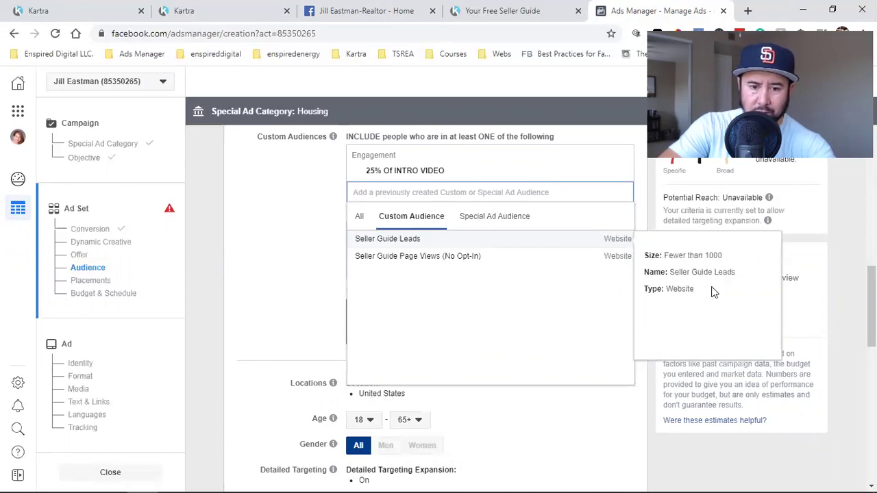
click(290, 248)
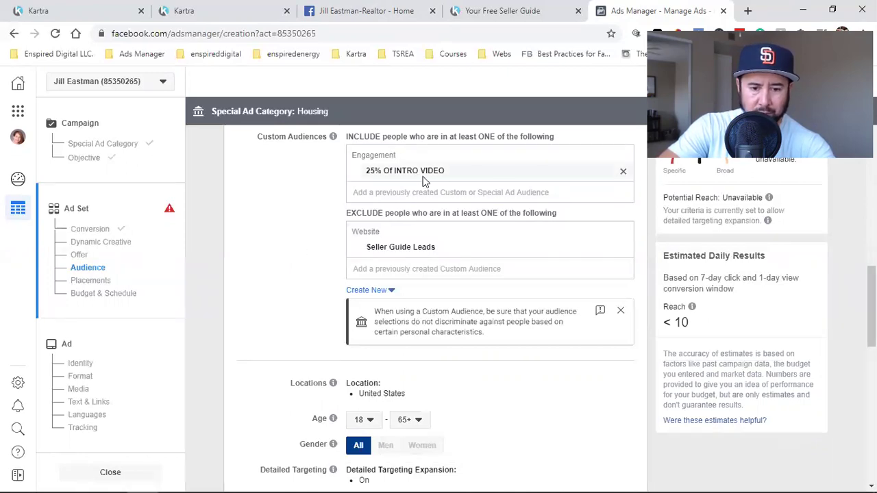
Remove United States from the ad set's locations and target People living in this location
scroll(292, 338, down, 2)
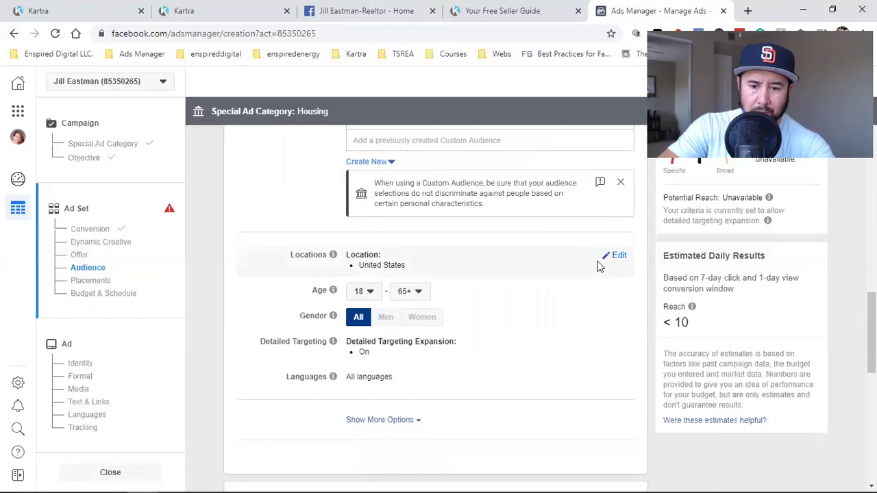
click(473, 244)
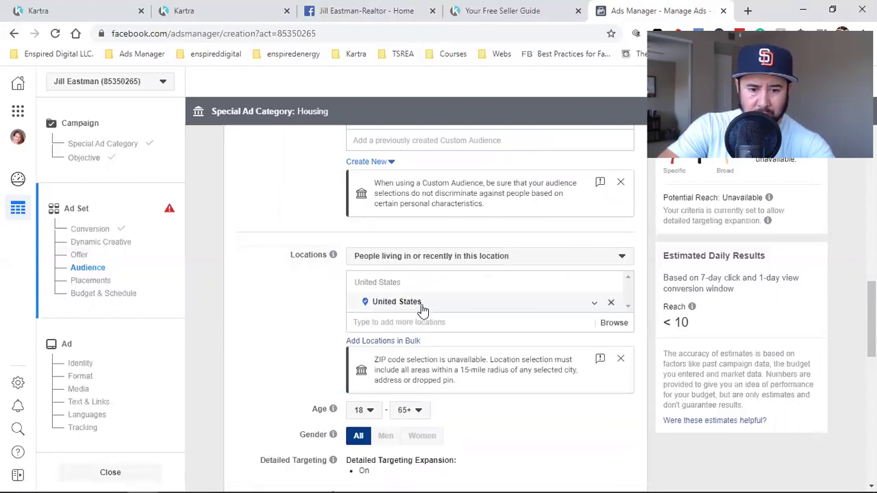
scroll(411, 313, down, 3)
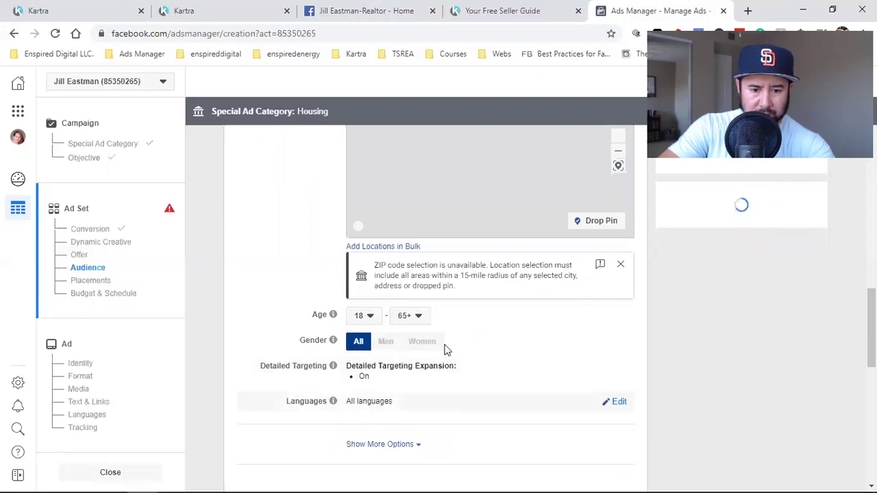
scroll(617, 375, up, 3)
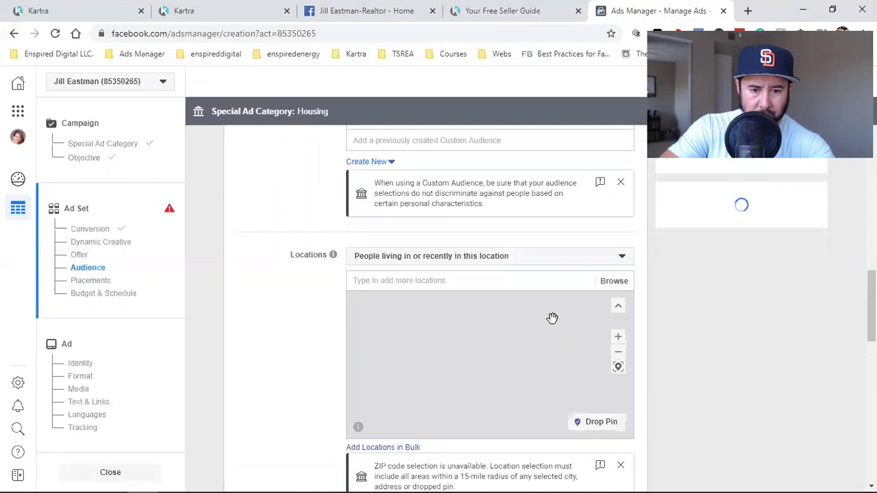
click(418, 259)
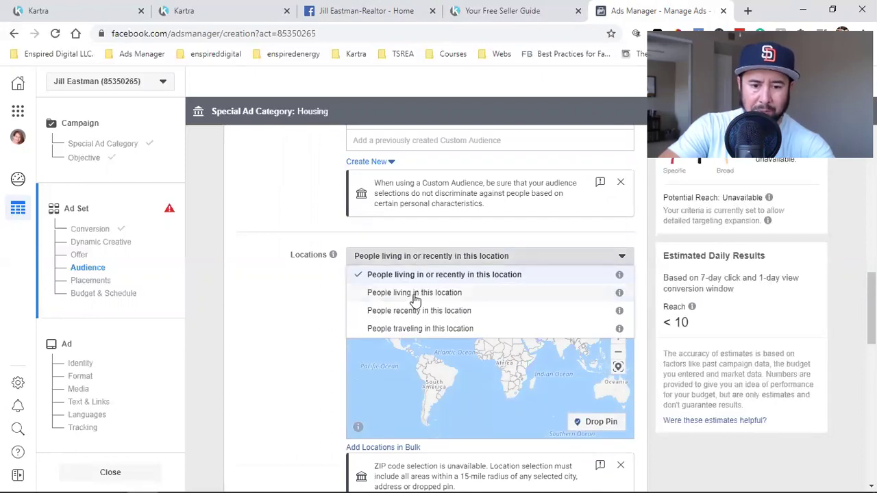
click(416, 294)
Search the ad set's locations for SAN DIEGO and close the suggestions without choosing one
click(428, 281)
text(SAN DIEGO)
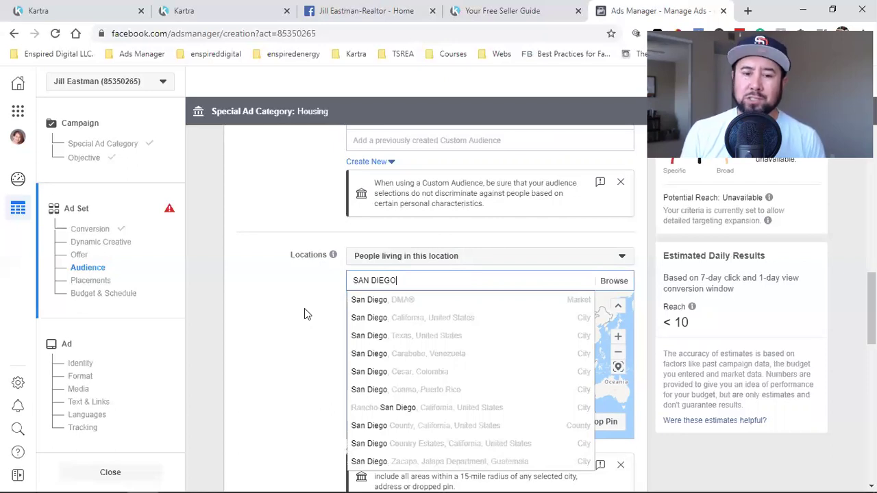
click(306, 314)
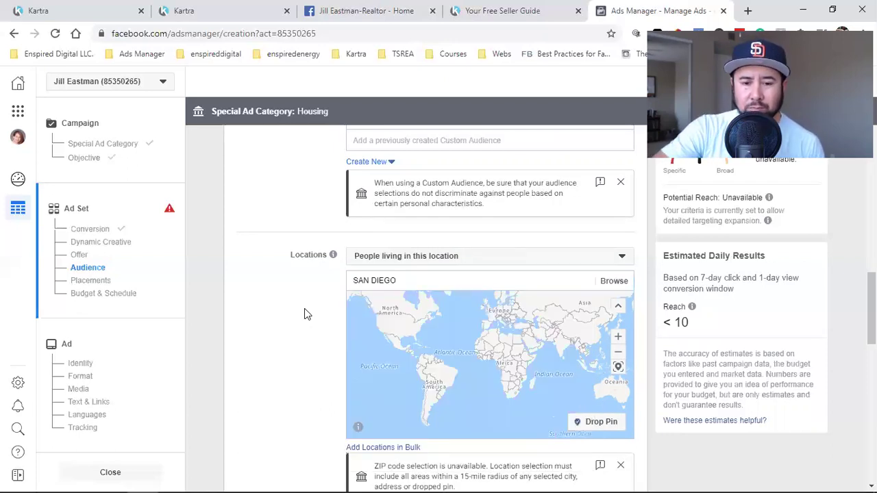
Examine the Reach figure in the Estimated Daily Results
double_click(682, 322)
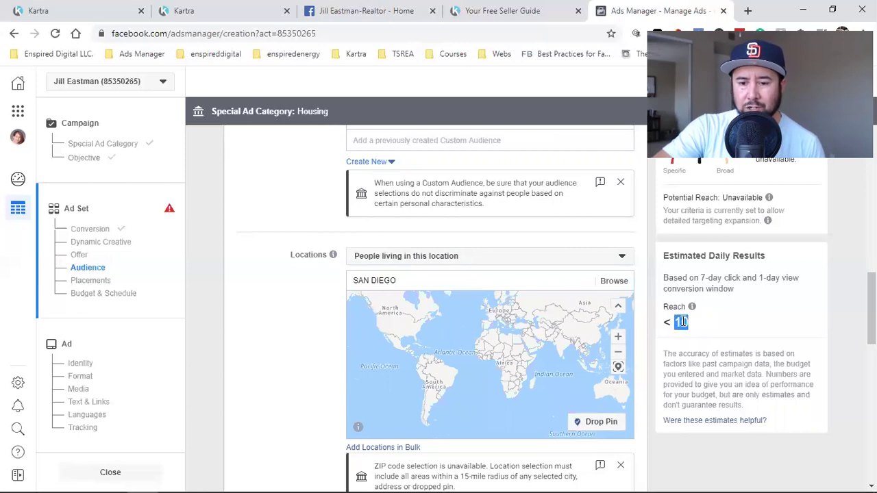
click(677, 322)
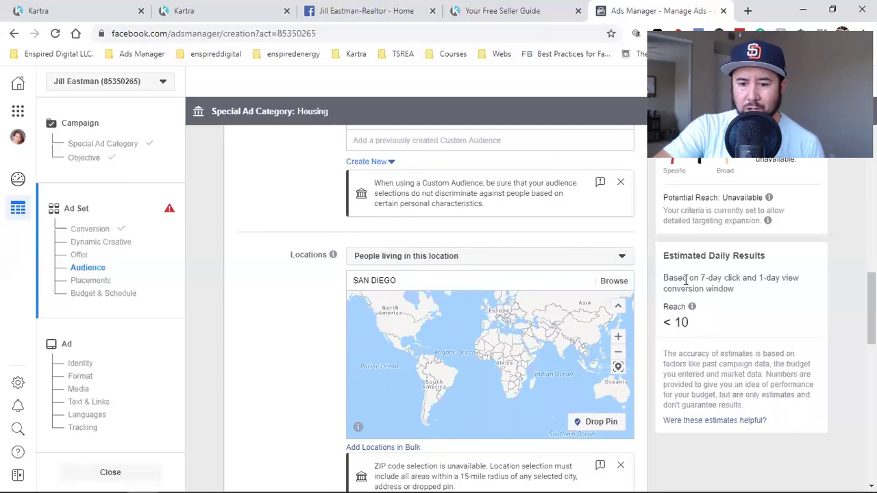
double_click(681, 322)
click(280, 311)
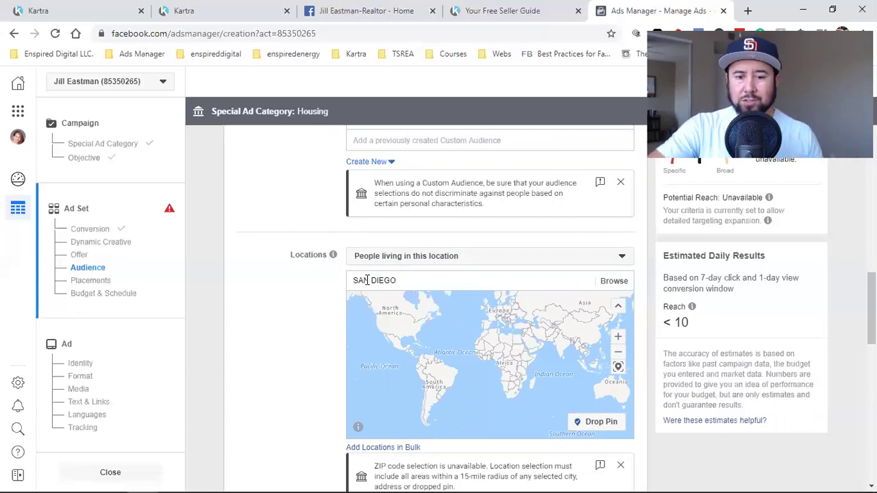
double_click(673, 326)
click(651, 335)
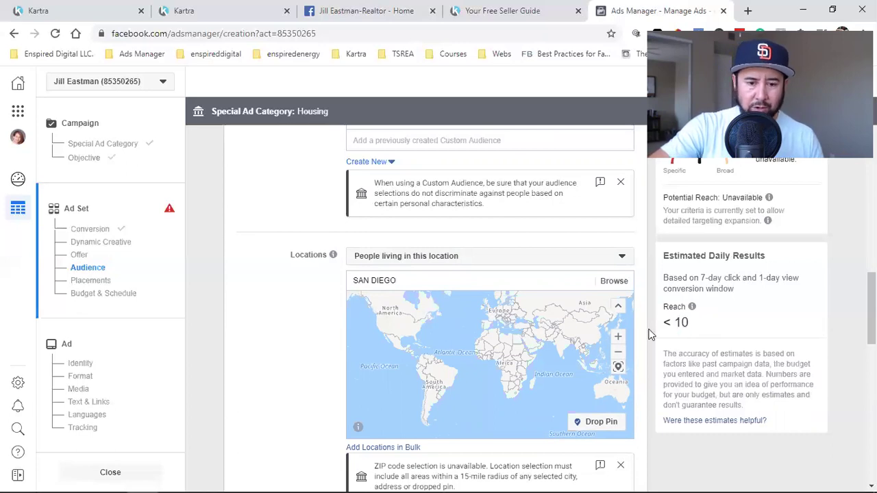
Review the campaign's Special Ad Category and marketing objective, and return to the ad set settings
scroll(261, 238, down, 3)
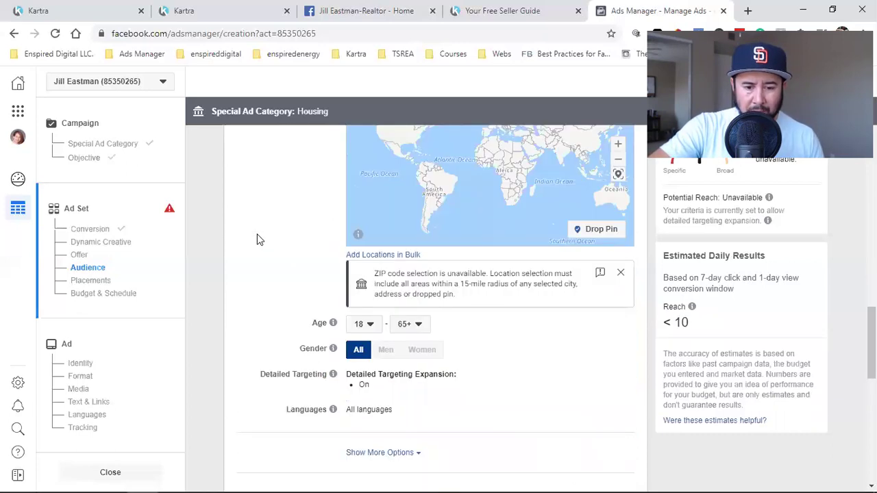
scroll(308, 252, down, 1)
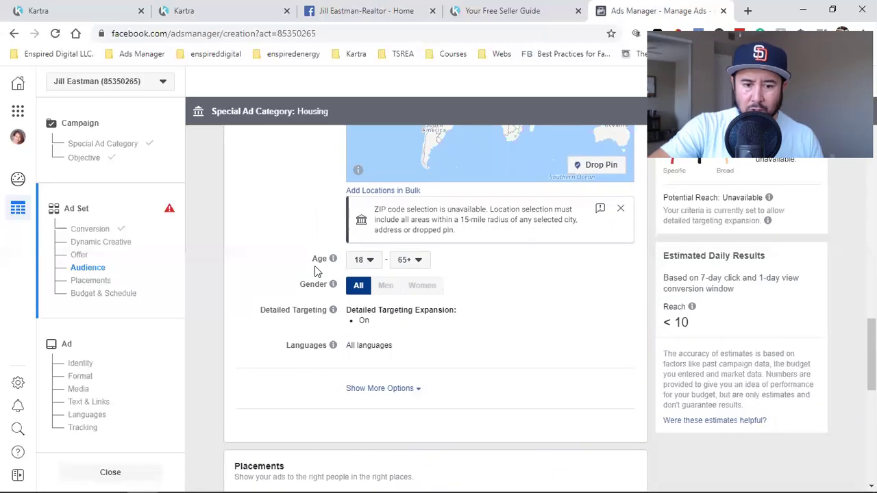
click(74, 147)
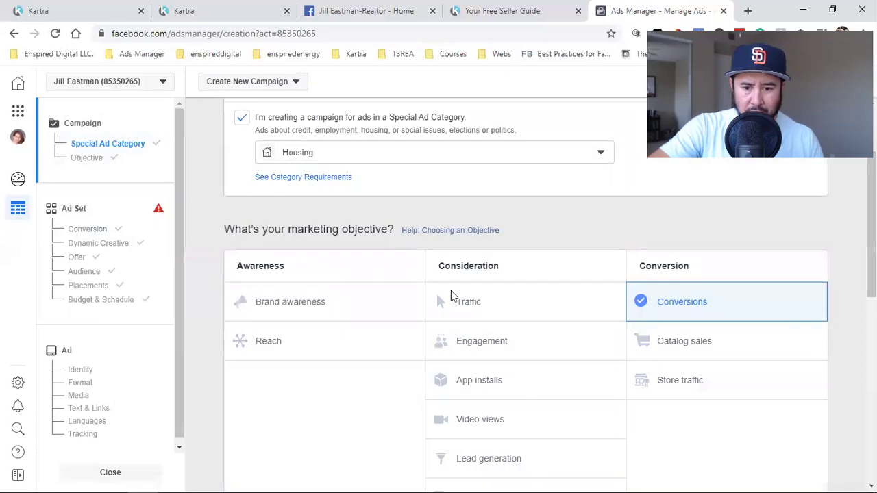
scroll(446, 297, up, 1)
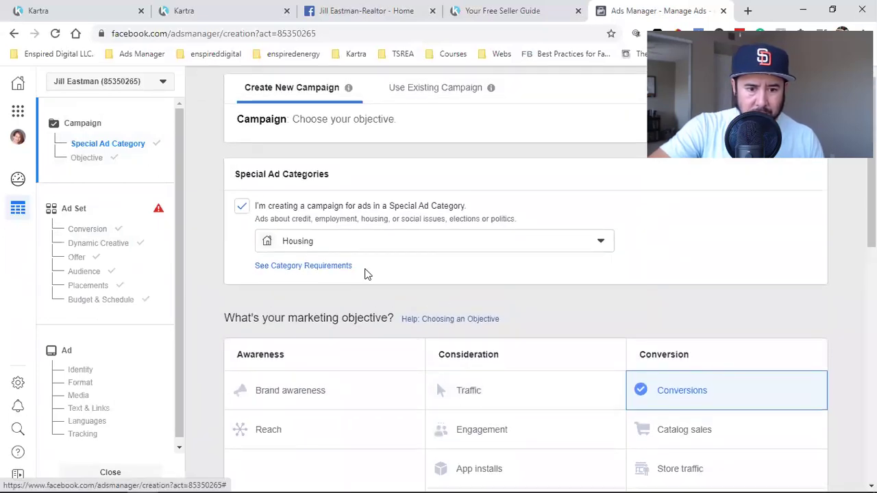
scroll(361, 268, down, 8)
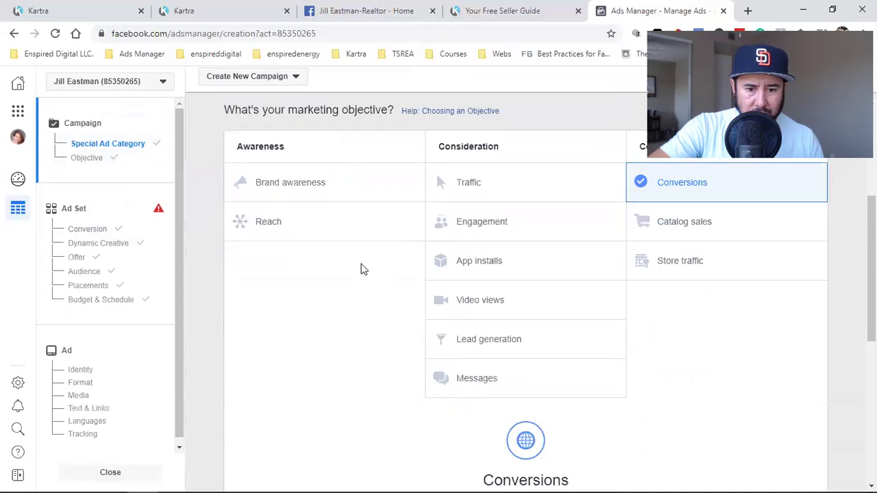
click(525, 379)
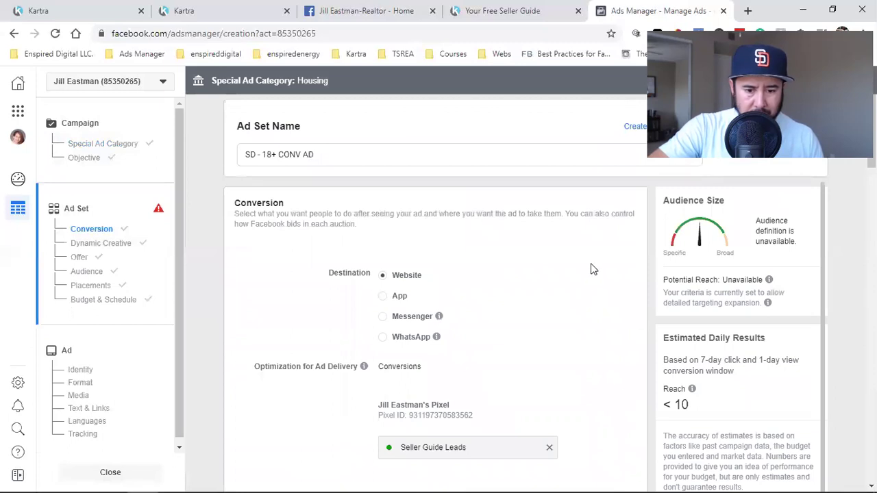
Review the ad set's audience settings and look through the available minimum age choices
scroll(593, 269, down, 10)
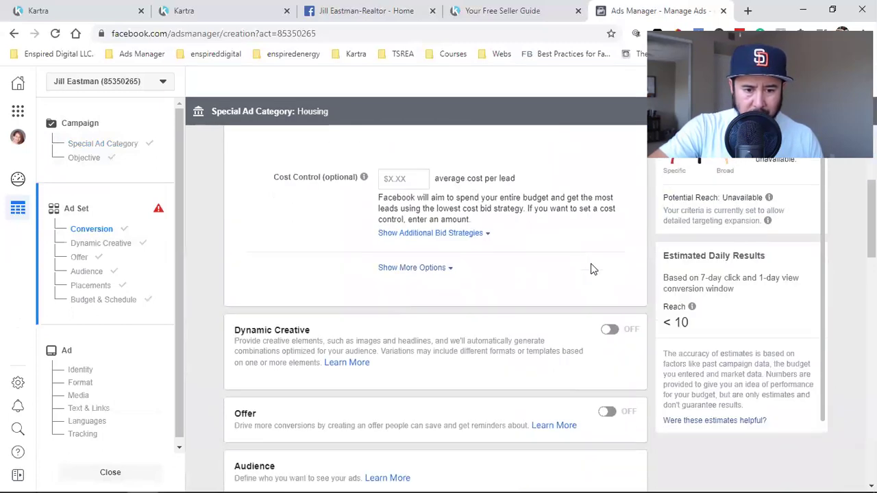
scroll(569, 267, down, 2)
scroll(466, 250, down, 1)
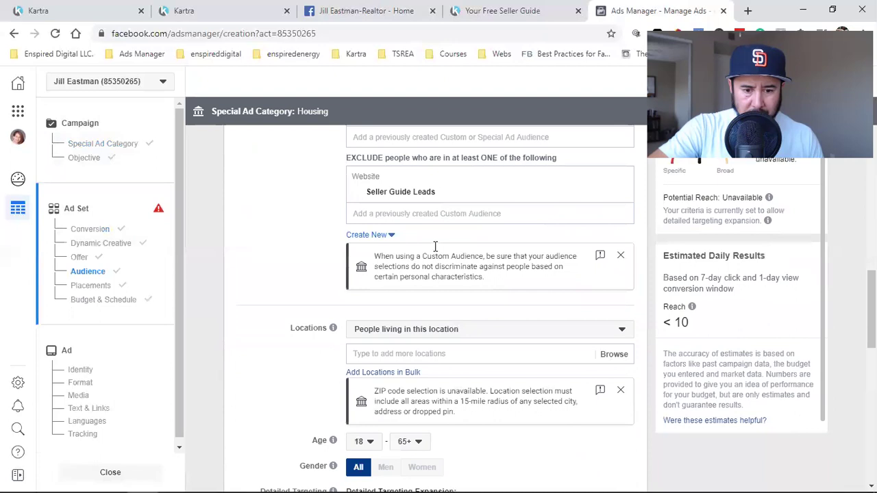
scroll(434, 246, down, 2)
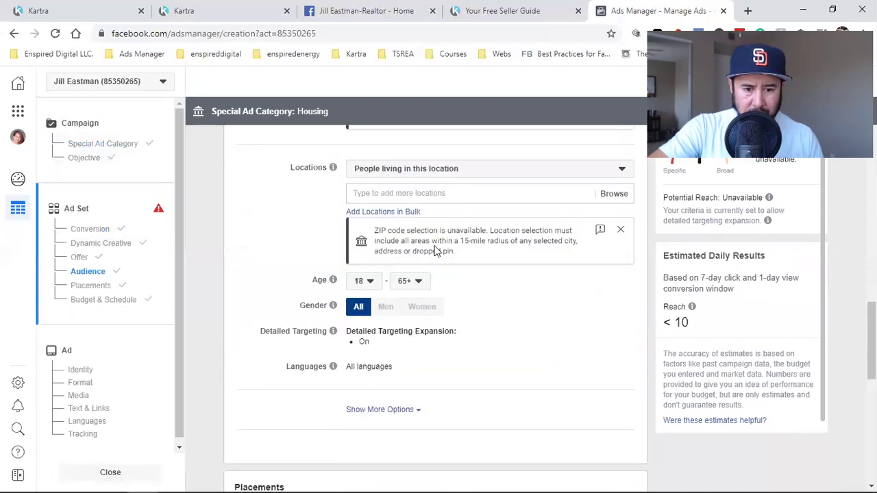
click(365, 286)
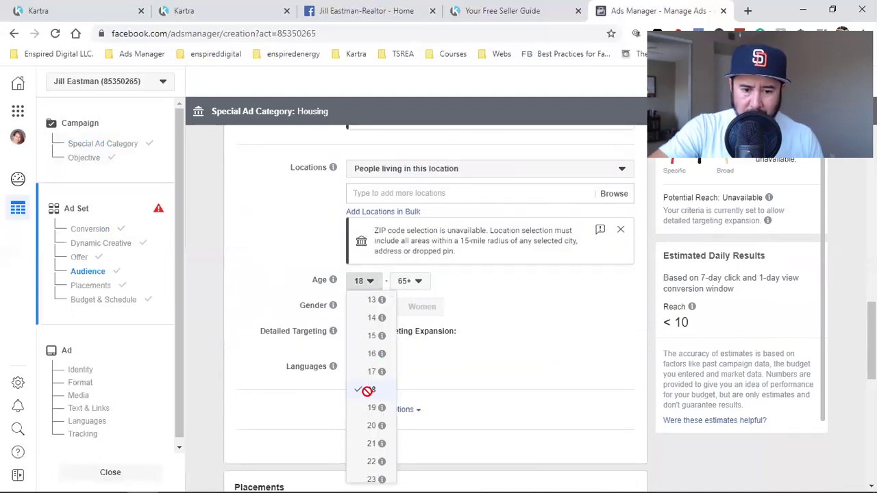
click(480, 309)
Show more audience options and review the Placements choices of the ad set
scroll(420, 288, down, 3)
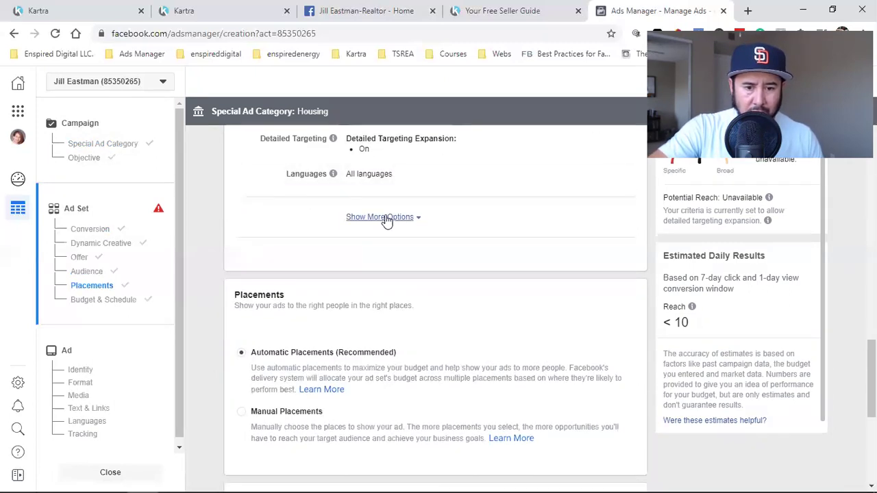
click(385, 218)
scroll(430, 278, down, 2)
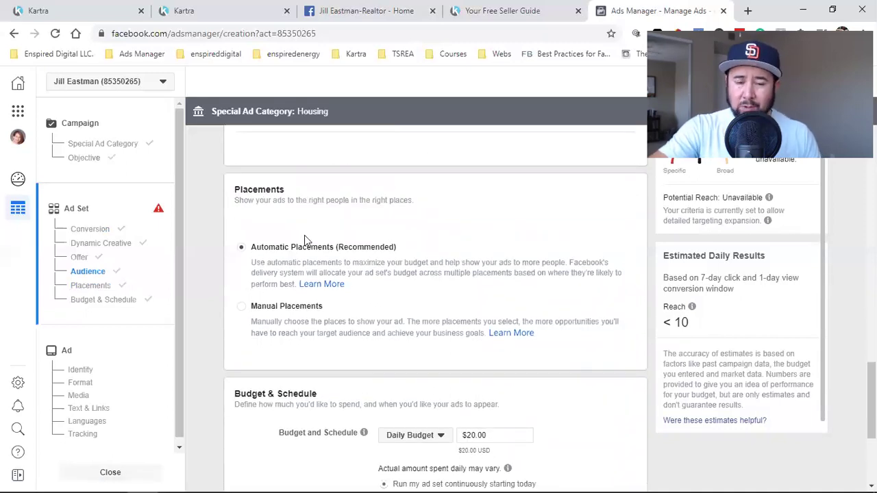
scroll(470, 256, down, 1)
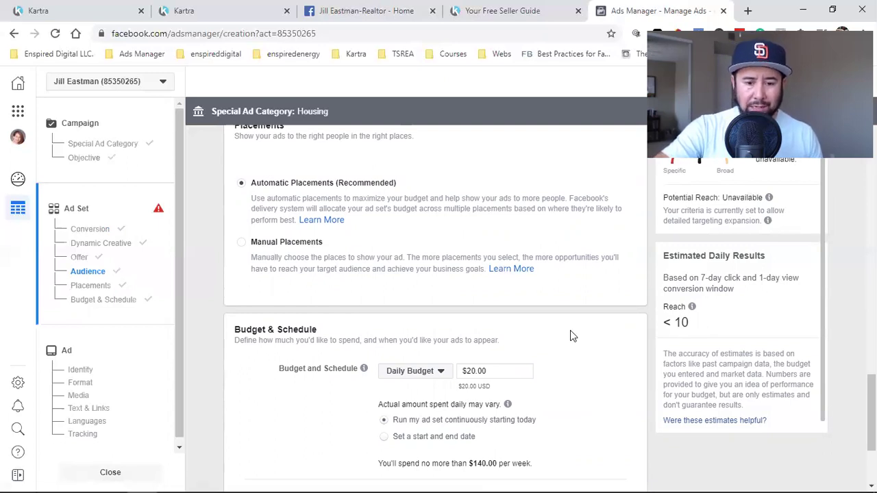
Switch the ad set's budget to Lifetime Budget and set it to $150
scroll(570, 336, down, 2)
click(405, 243)
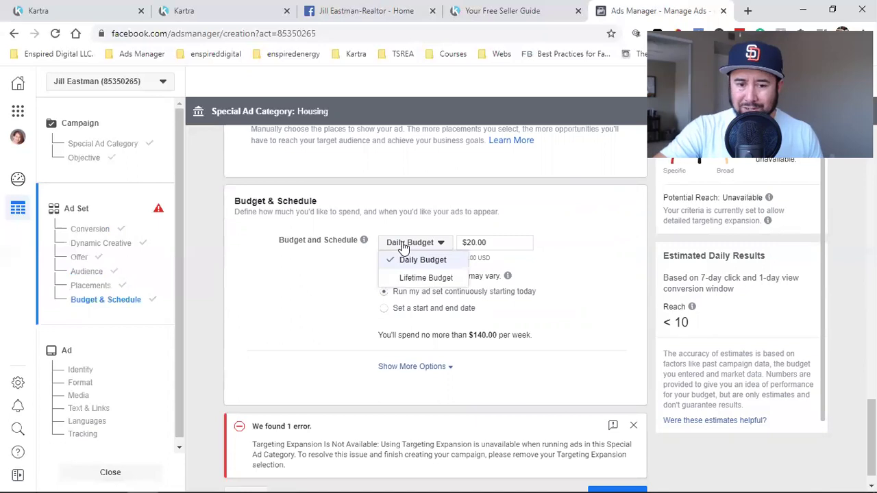
click(411, 280)
double_click(490, 241)
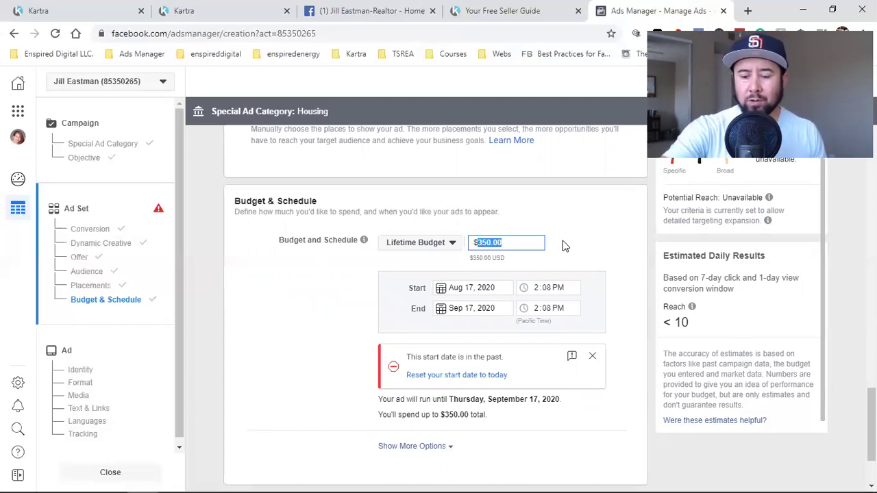
text(150)
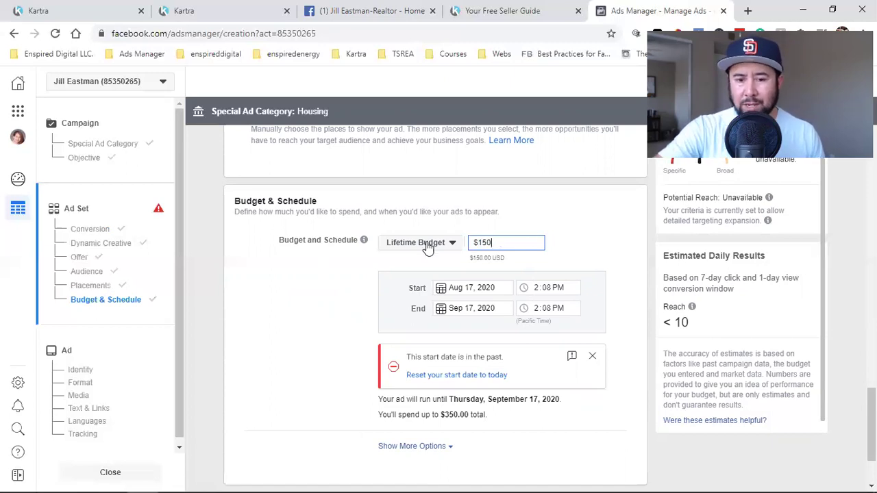
click(427, 248)
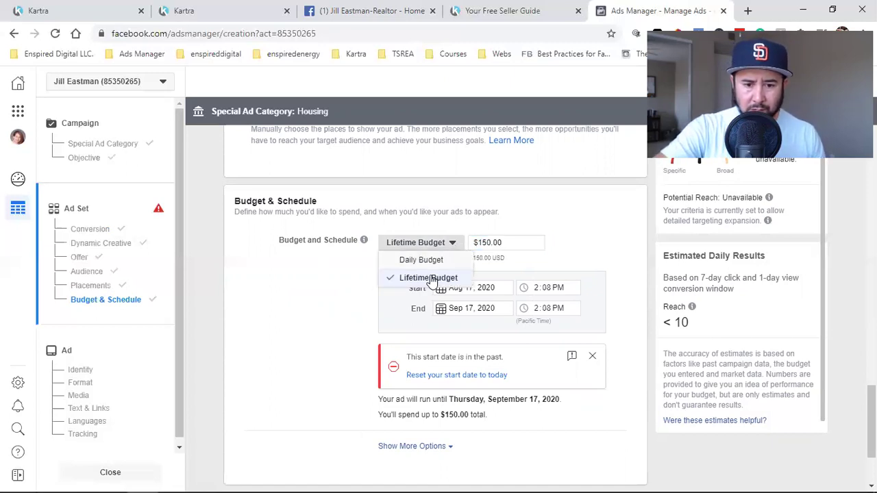
click(576, 248)
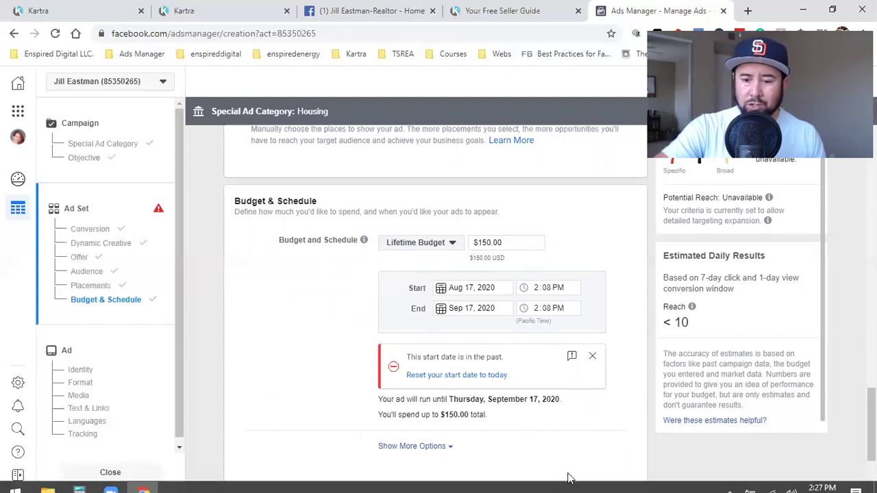
Set the ad set's start to Aug 18, 2020 at 6:00 AM
click(458, 286)
click(496, 403)
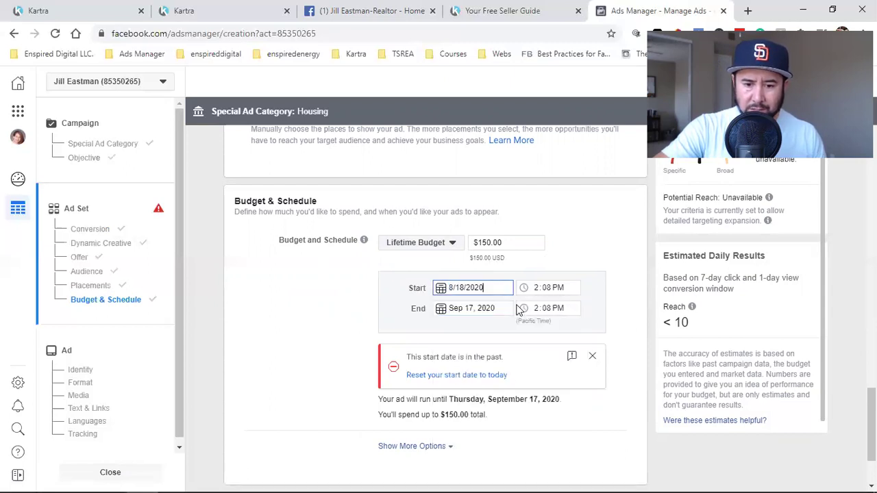
click(538, 287)
text(6)
click(551, 295)
click(557, 292)
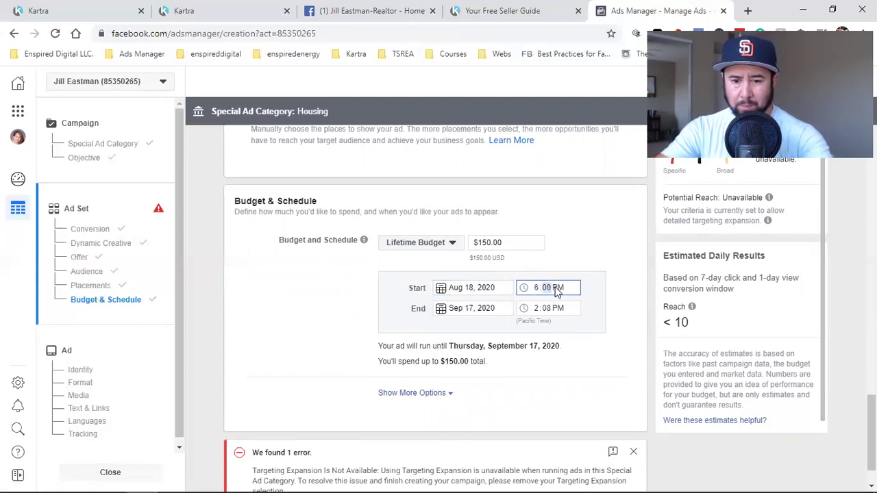
key(a)
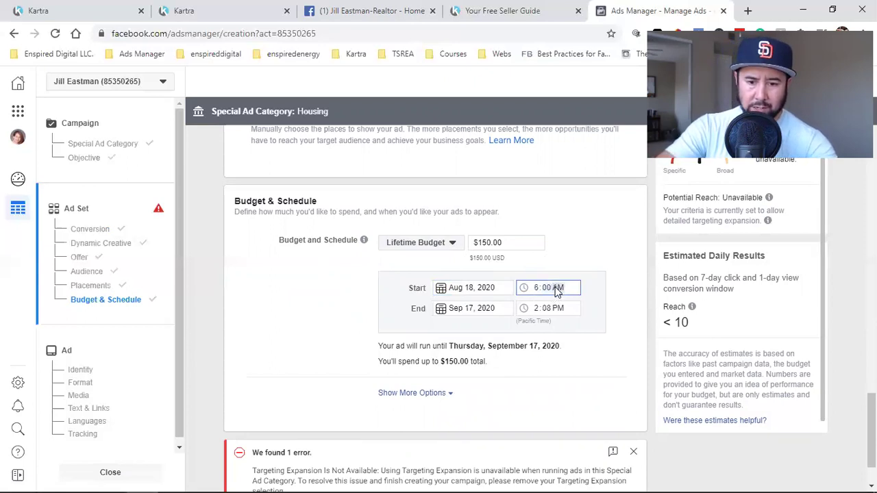
Set the ad set's end to Aug 31, 2020 at 6:00 AM and continue to the ad setup
click(346, 329)
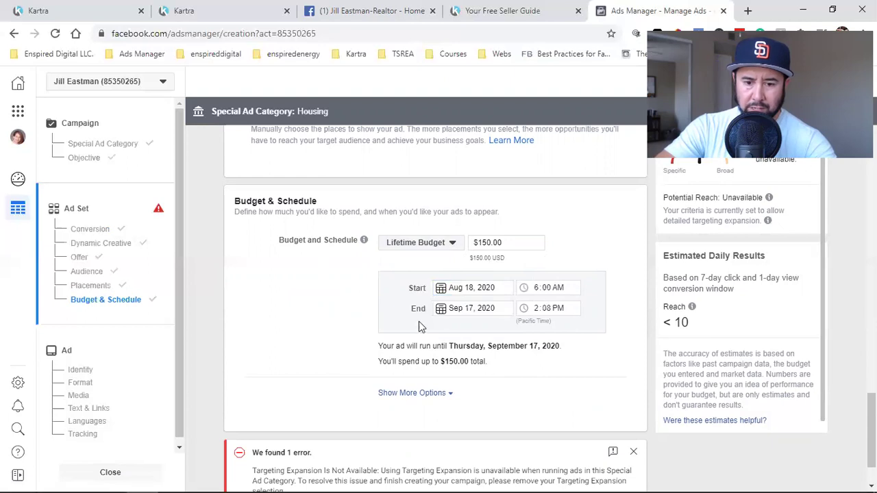
click(539, 310)
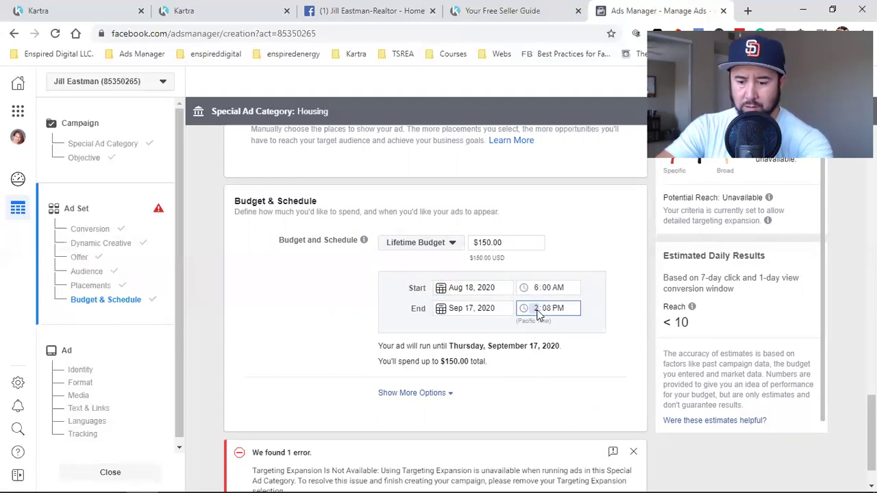
text(6)
click(548, 310)
click(559, 310)
text(a)
click(456, 308)
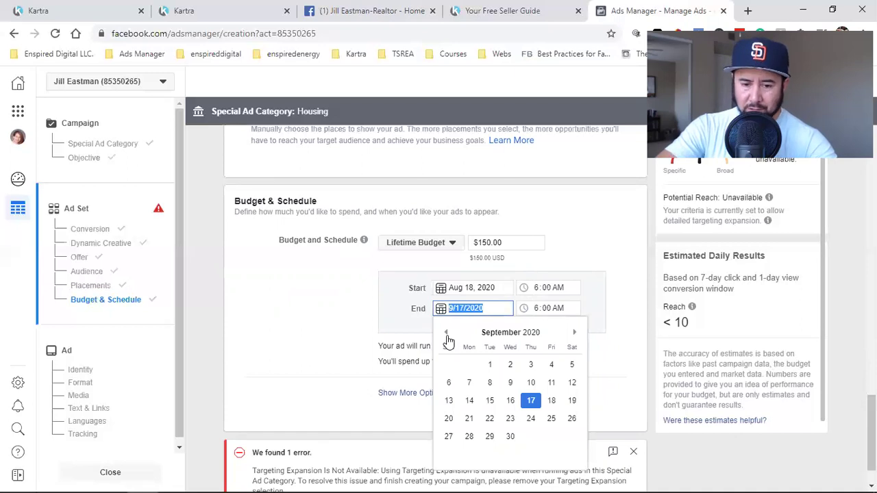
click(446, 334)
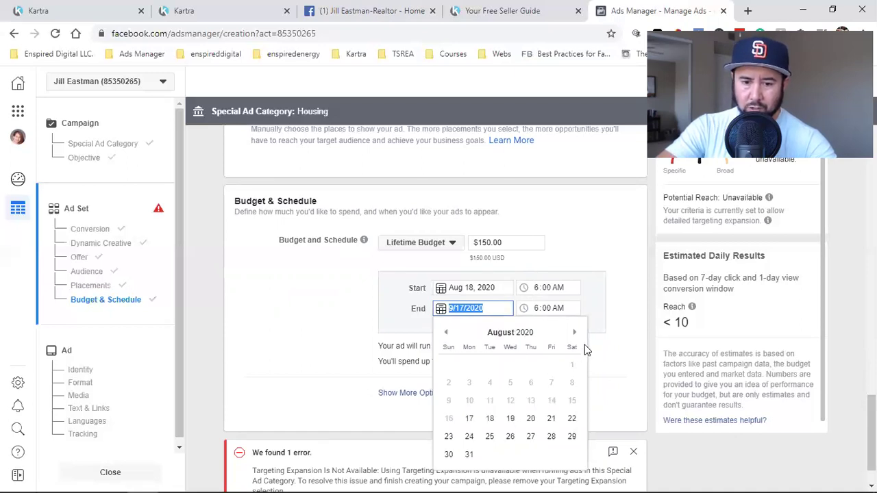
scroll(627, 299, down, 1)
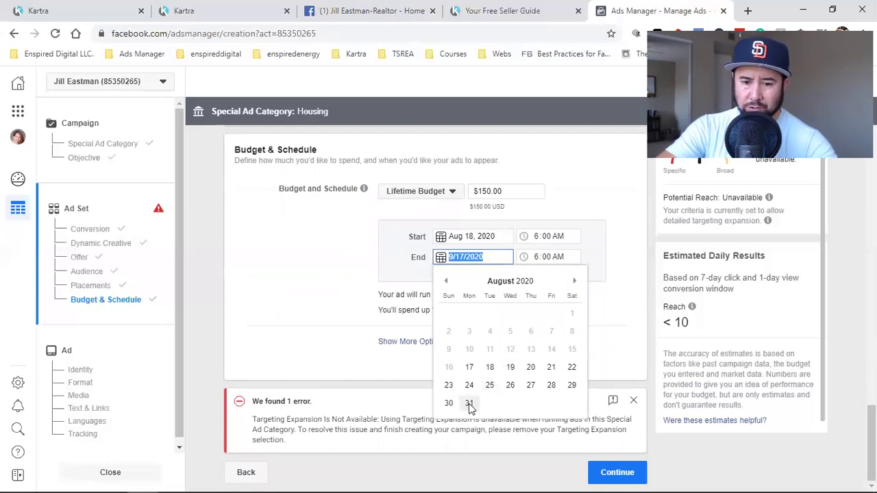
click(469, 405)
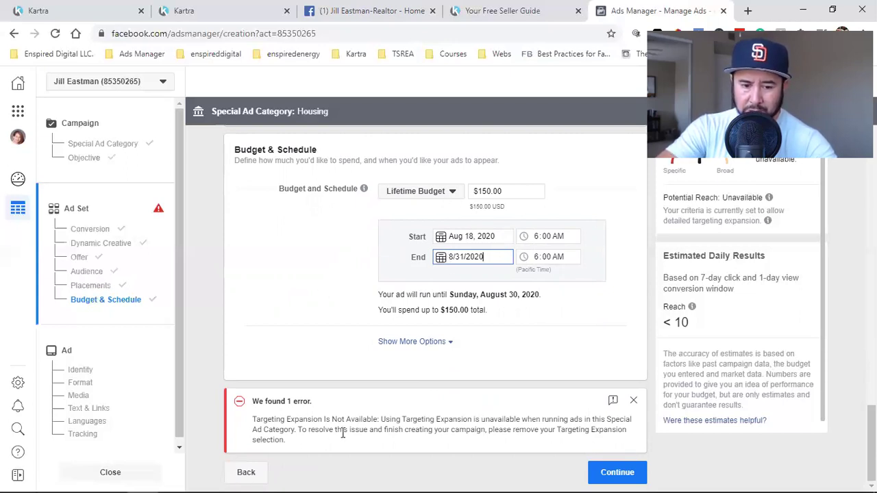
click(634, 477)
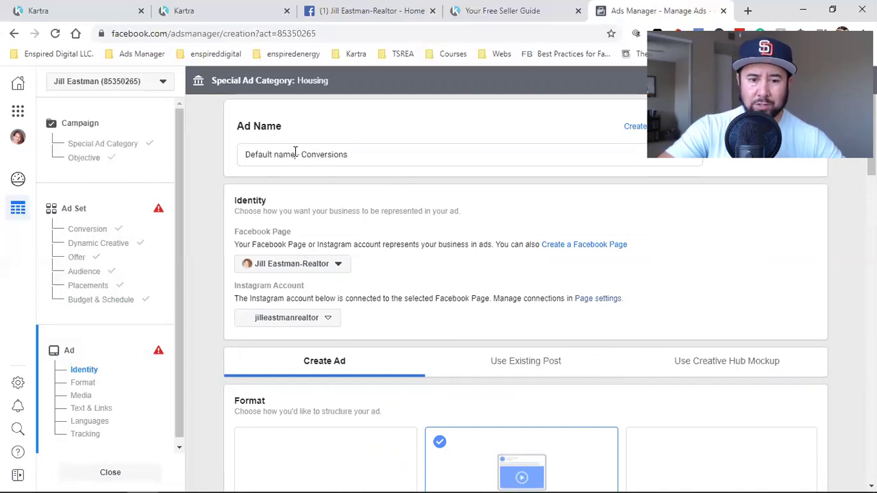
Rename the ad as "VIDEO #4 - Conversions"
drag(220, 150, 296, 154)
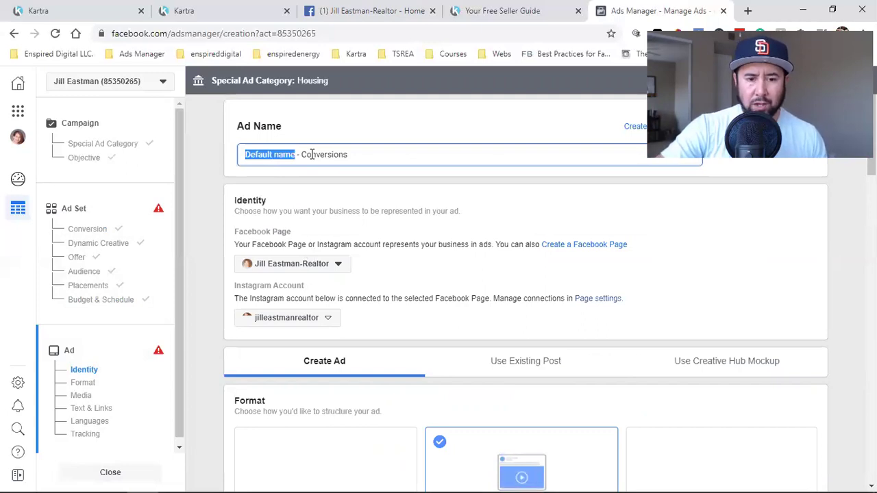
key(BackSpace)
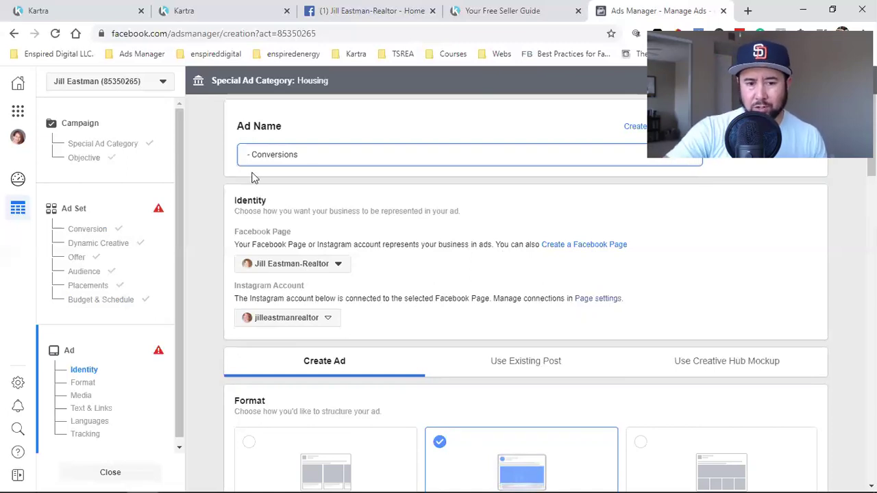
click(245, 155)
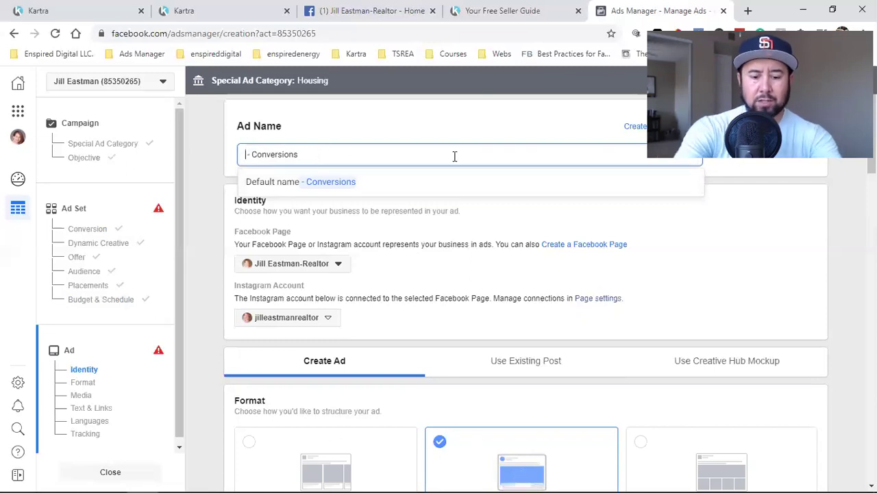
text(VIDEO S)
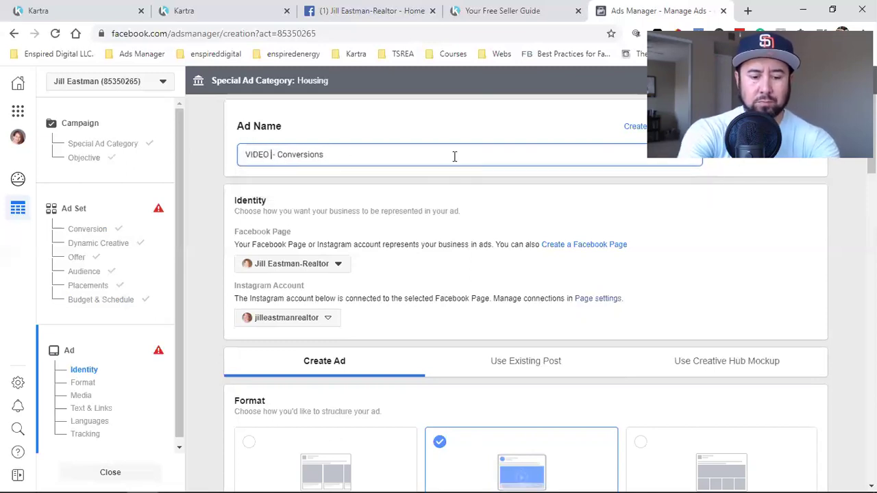
key(BackSpace)
text(#4)
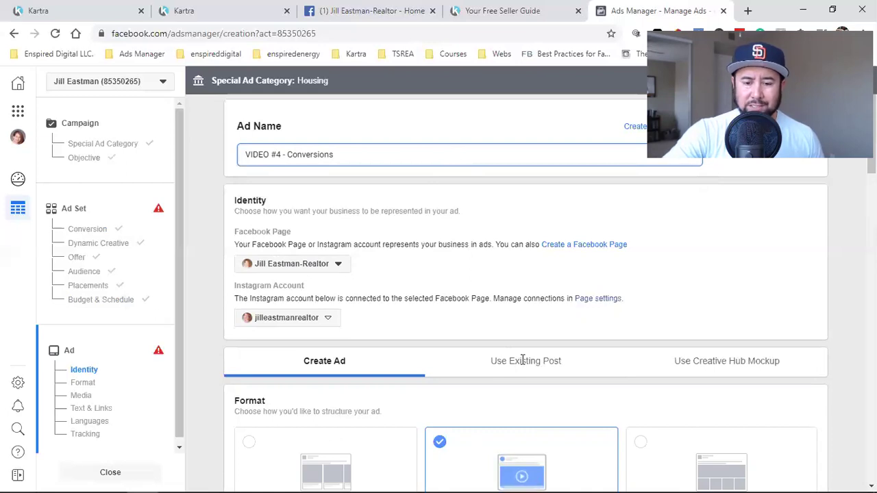
Use an existing post for the ad, choosing the Facebook Page post "Tip 4 For Home Sellers in 2020" from Aug 14, 2020
scroll(520, 361, down, 1)
scroll(520, 322, down, 1)
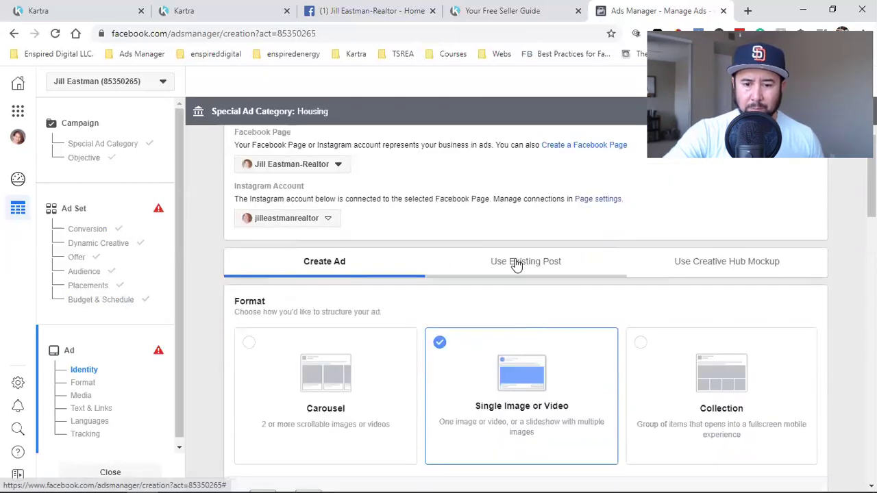
click(354, 8)
click(641, 10)
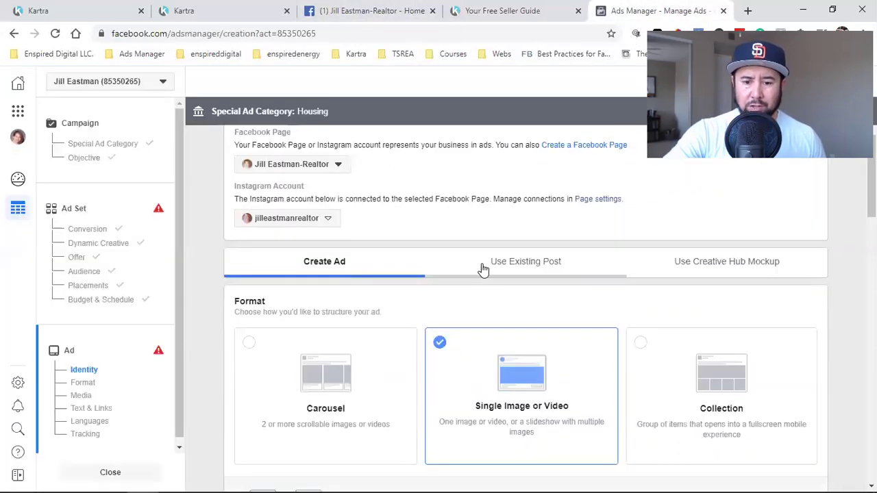
click(520, 270)
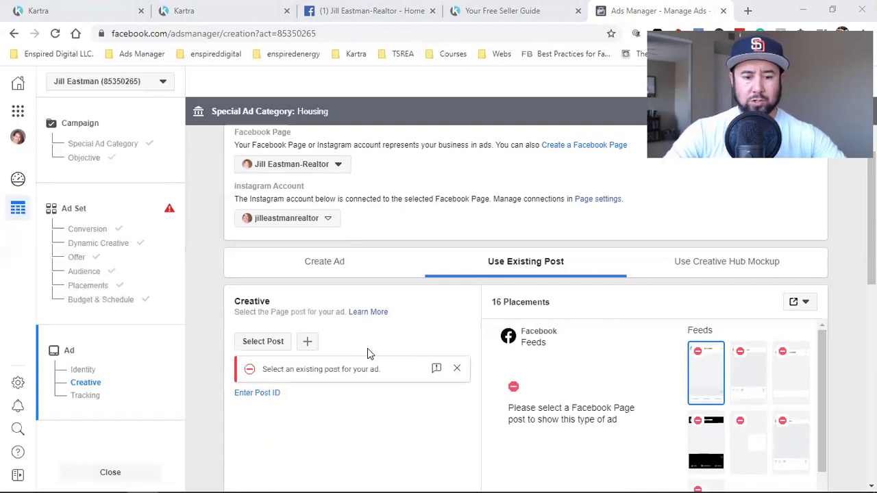
click(261, 341)
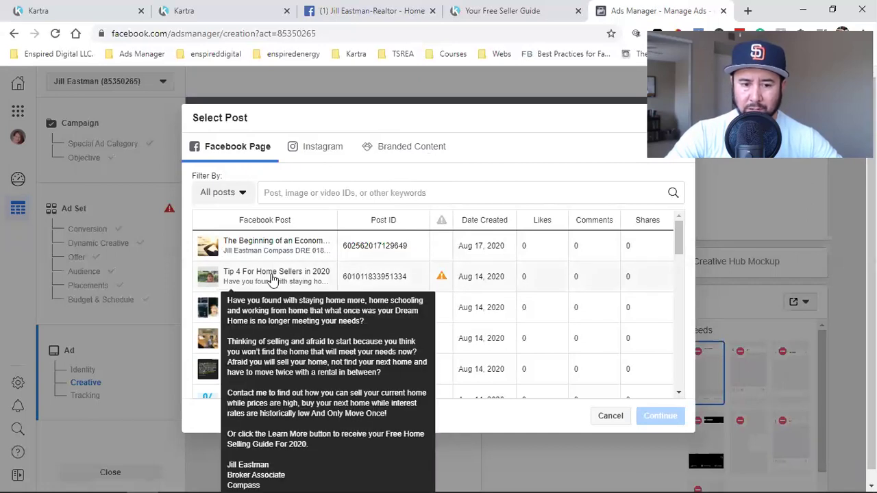
click(270, 278)
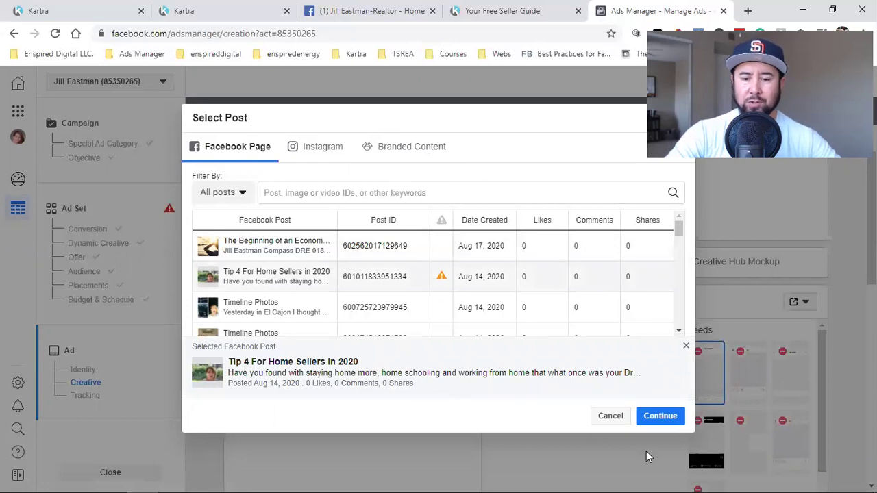
click(663, 417)
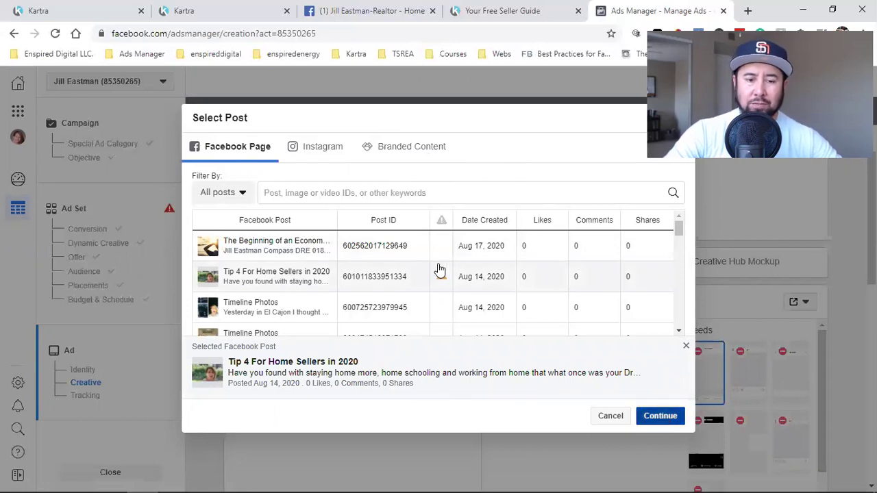
Switch to the realtor's Facebook page, open the Tip 4 video post in the video viewer and play it briefly
click(385, 7)
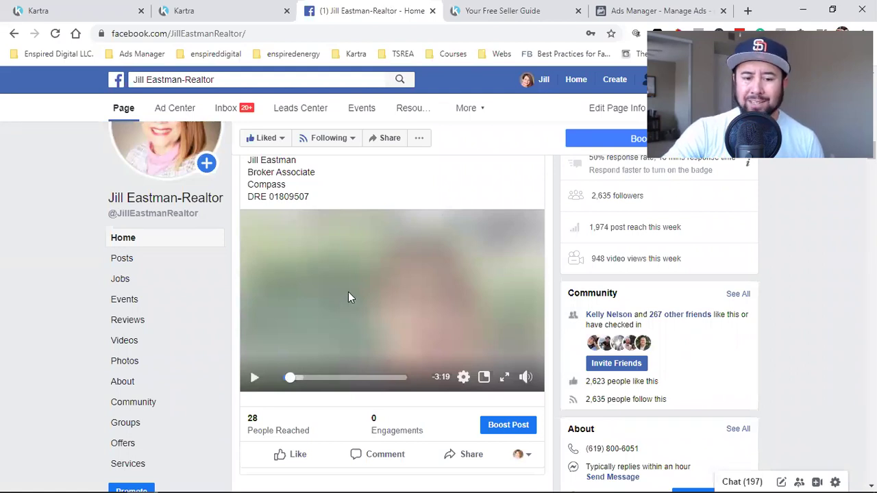
click(401, 273)
scroll(383, 287, up, 1)
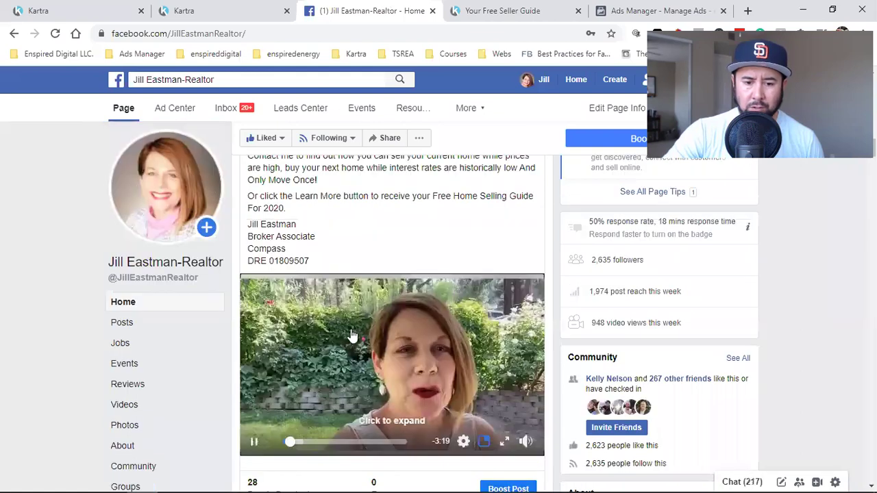
click(388, 342)
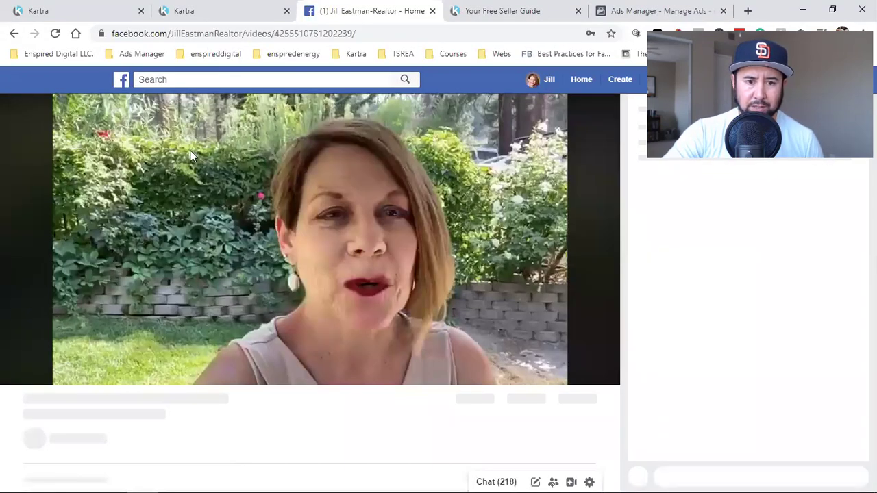
click(15, 371)
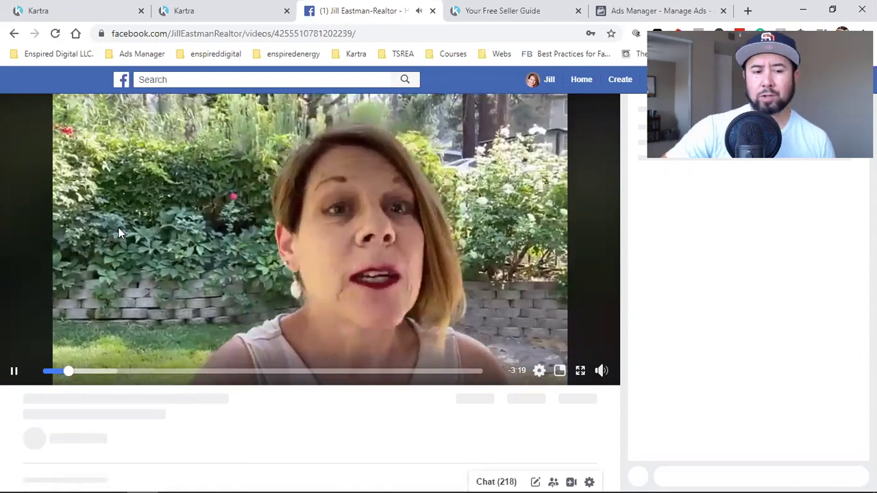
click(137, 228)
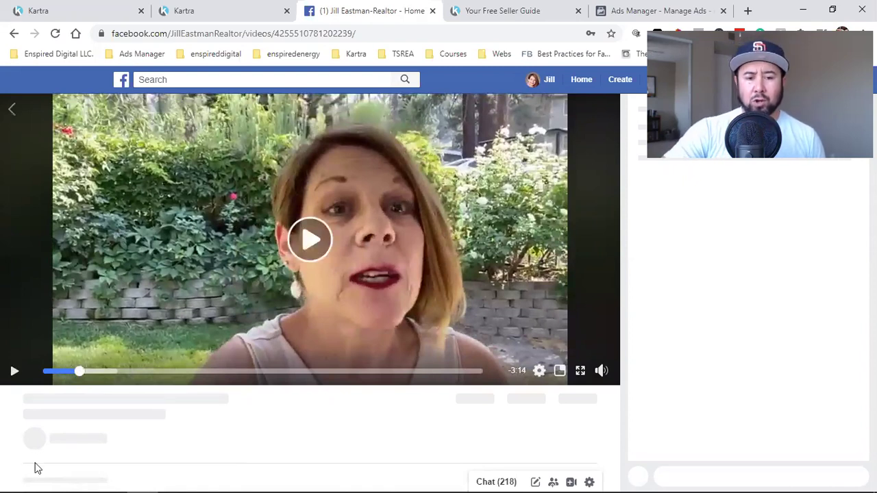
Copy the video's ID from its web address and compare it with the ID of the post selected in Ads Manager
click(319, 34)
double_click(368, 34)
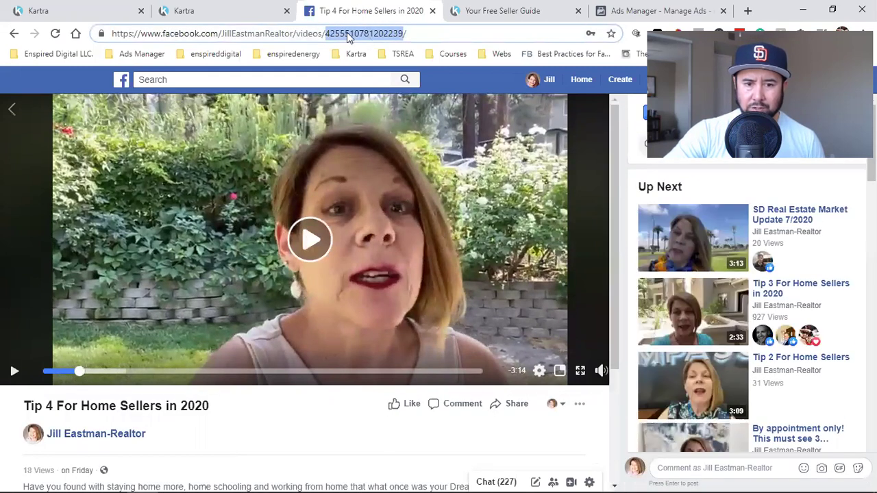
right_click(350, 38)
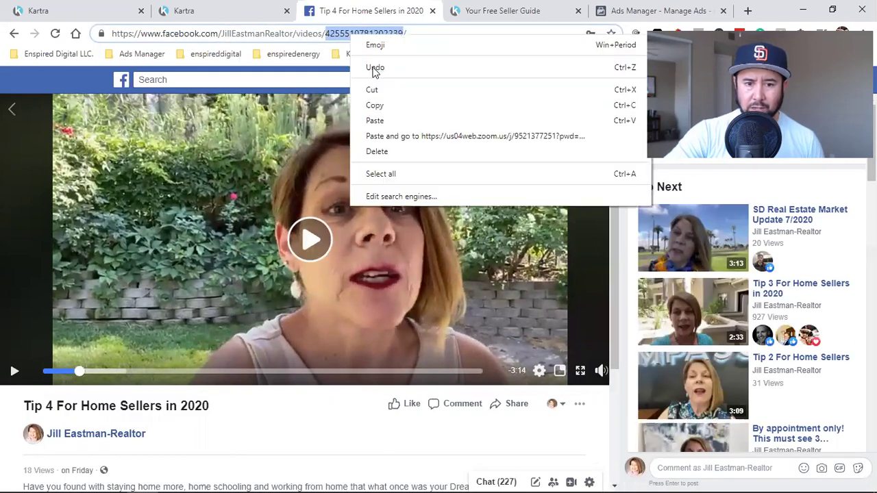
click(409, 101)
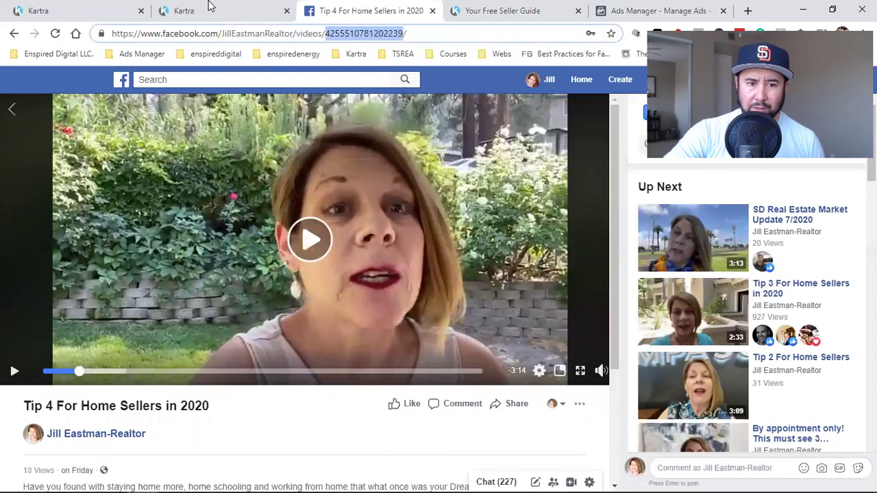
click(615, 8)
scroll(341, 313, down, 2)
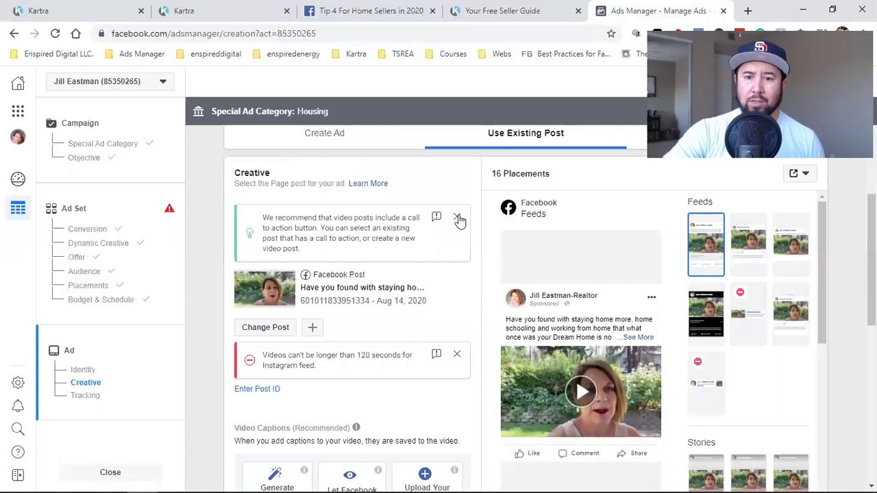
click(363, 10)
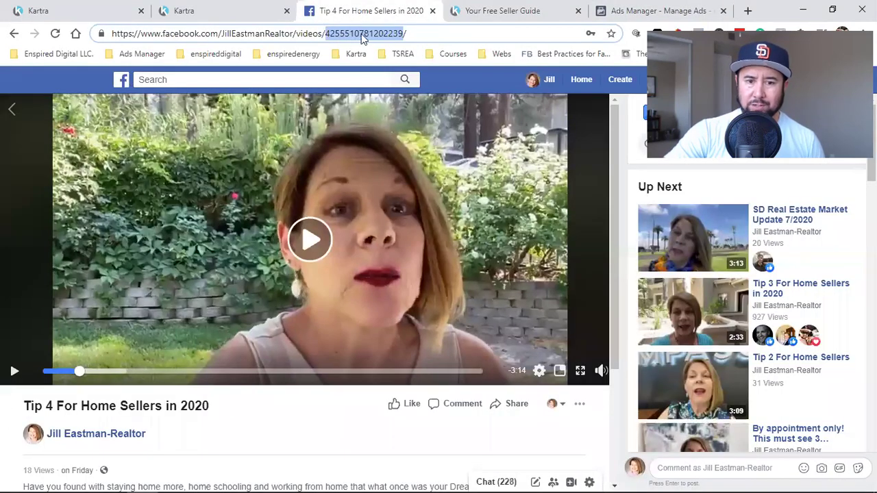
click(619, 8)
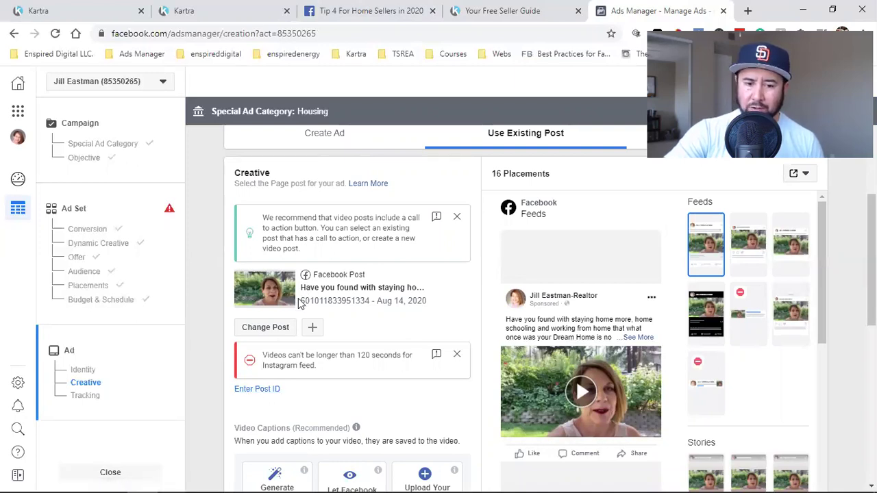
mouse_move(635, 299)
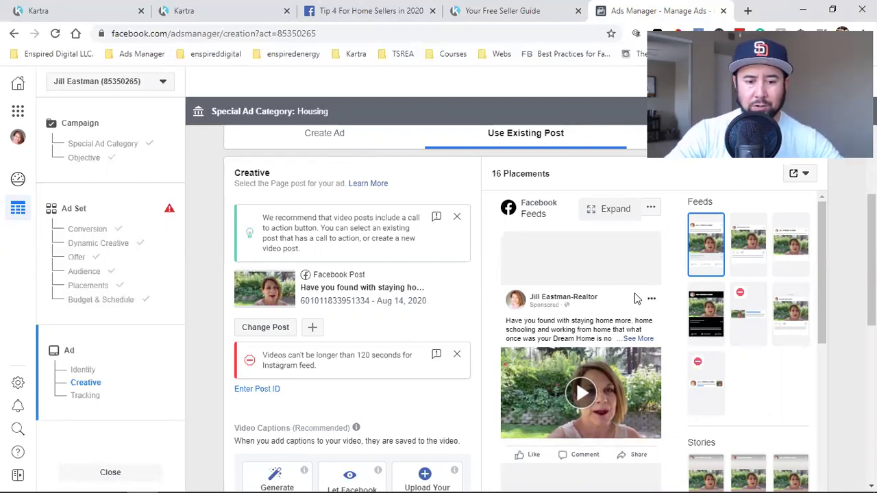
Switch to the "Your Free Seller Guide" landing page and remove the fbclid tracking parameter from its web address
scroll(601, 308, down, 4)
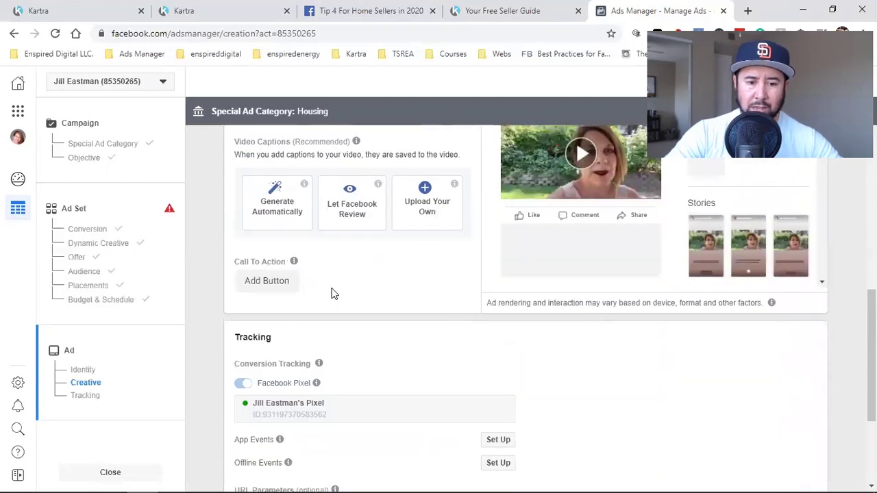
scroll(294, 267, down, 1)
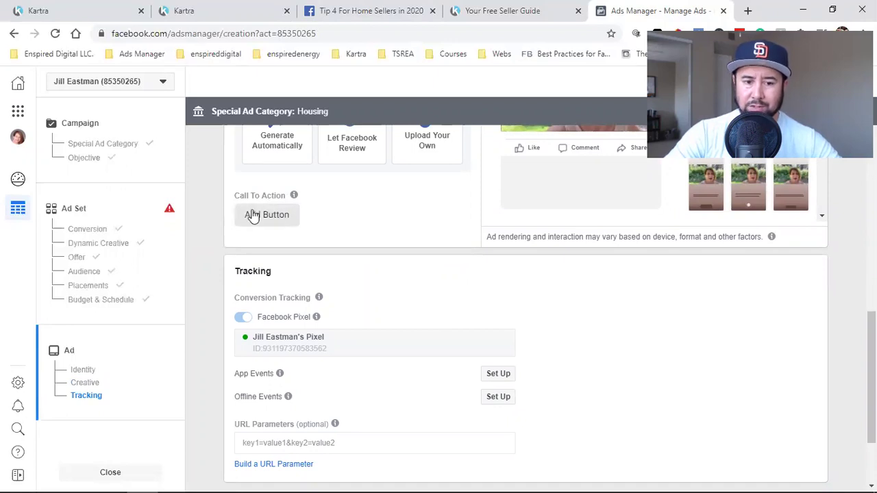
click(503, 10)
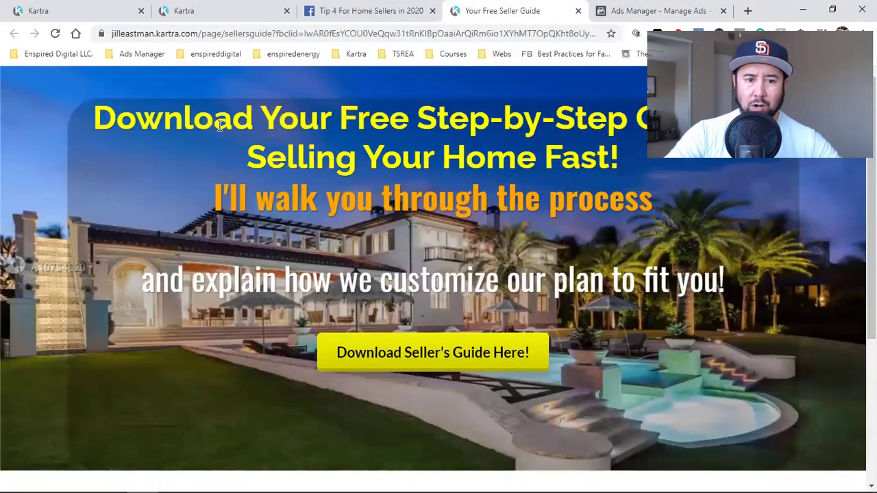
click(329, 33)
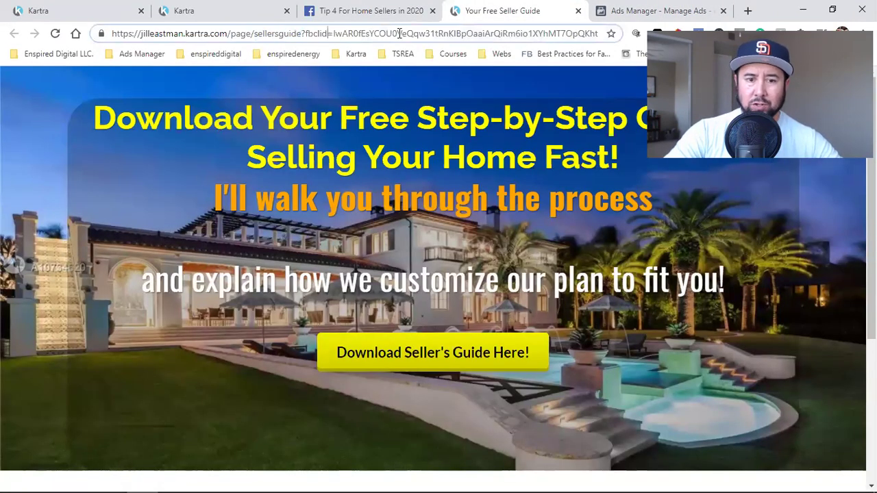
drag(302, 32, 621, 39)
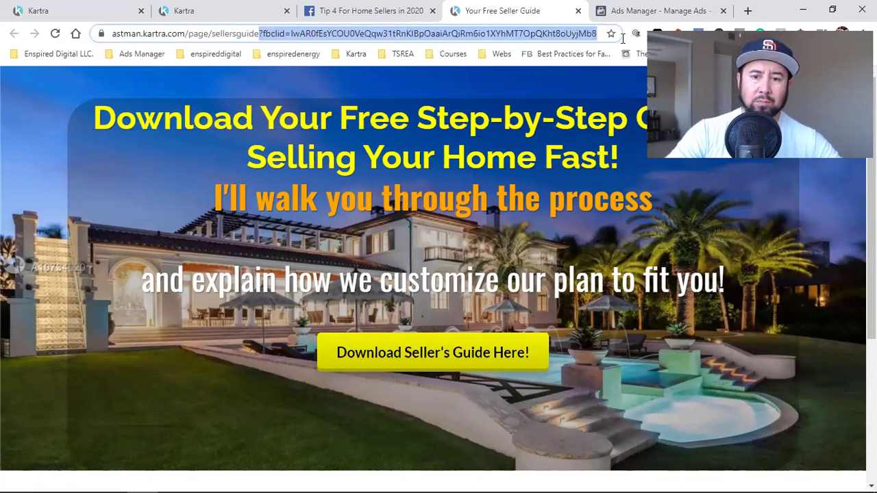
click(370, 31)
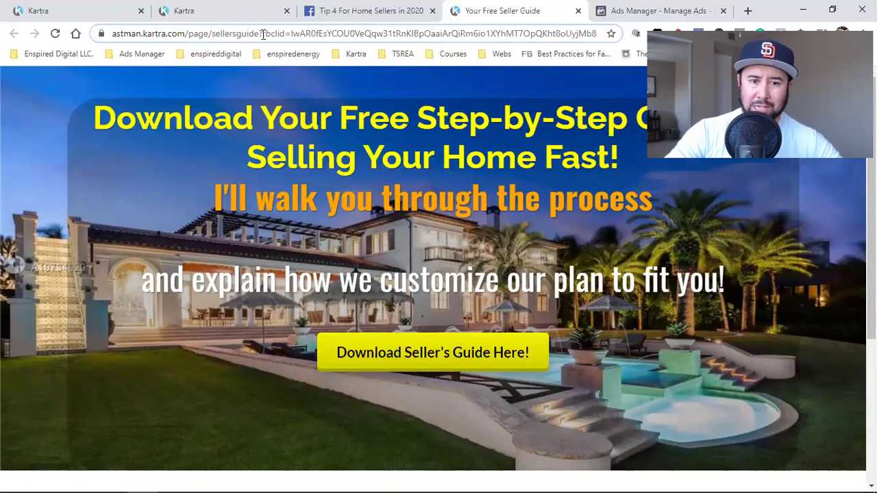
drag(262, 34, 620, 37)
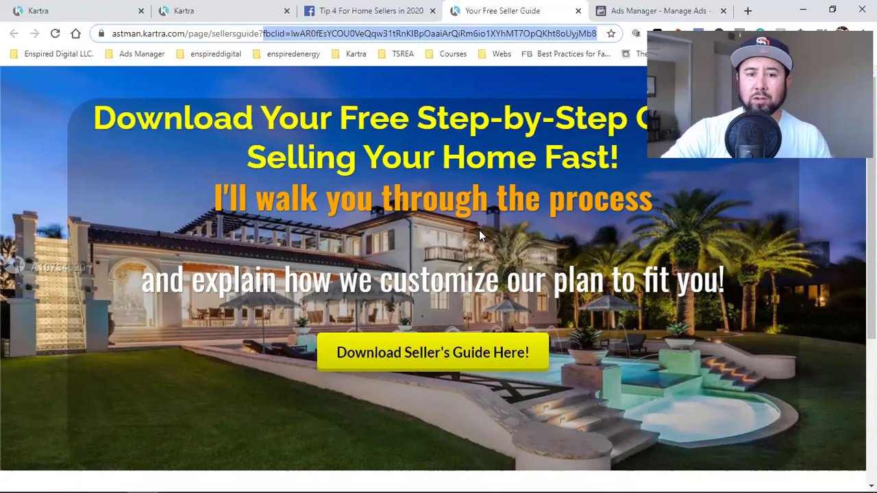
click(302, 36)
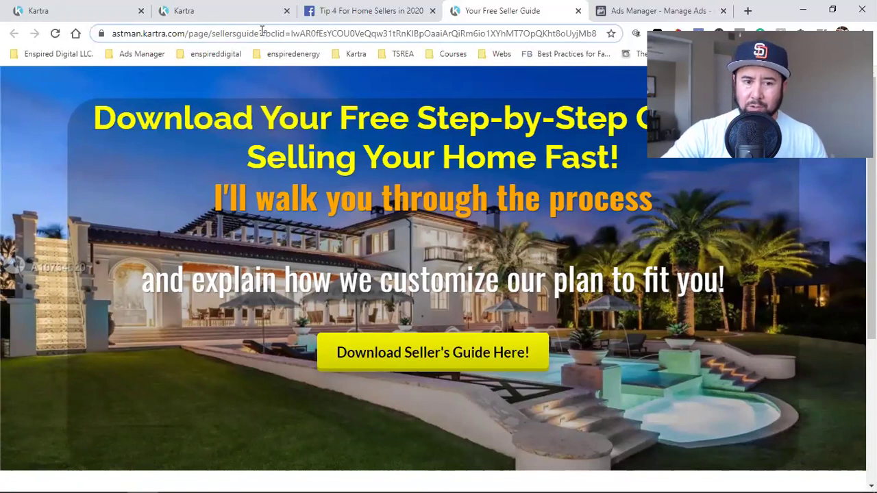
drag(265, 33, 637, 30)
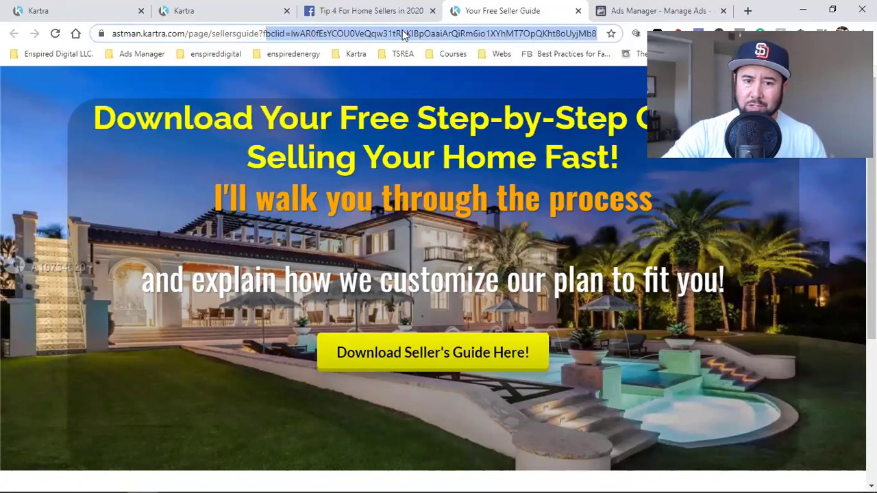
click(288, 36)
drag(260, 33, 629, 31)
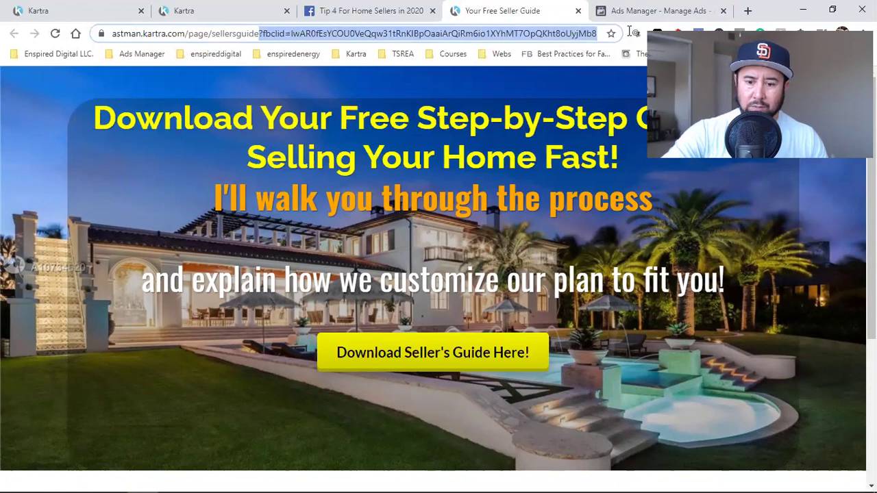
key(BackSpace)
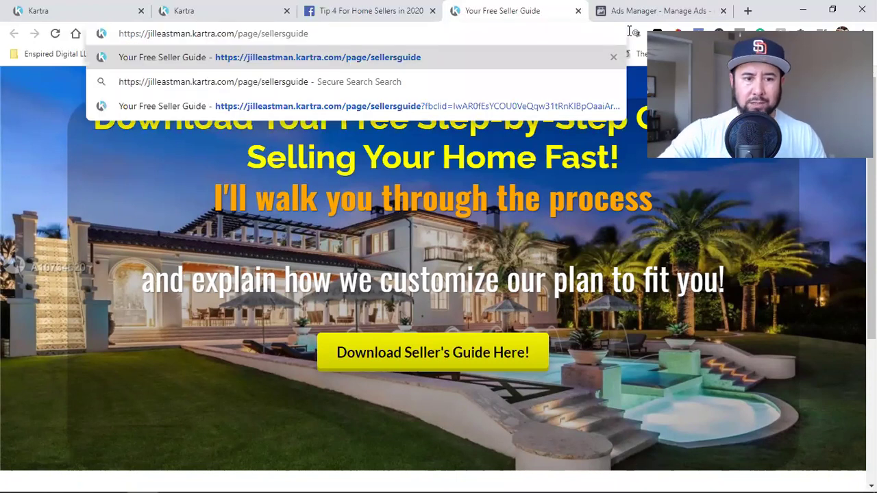
Copy the whole shortened seller's guide web address ending in /page/sellersguide
triple_click(190, 36)
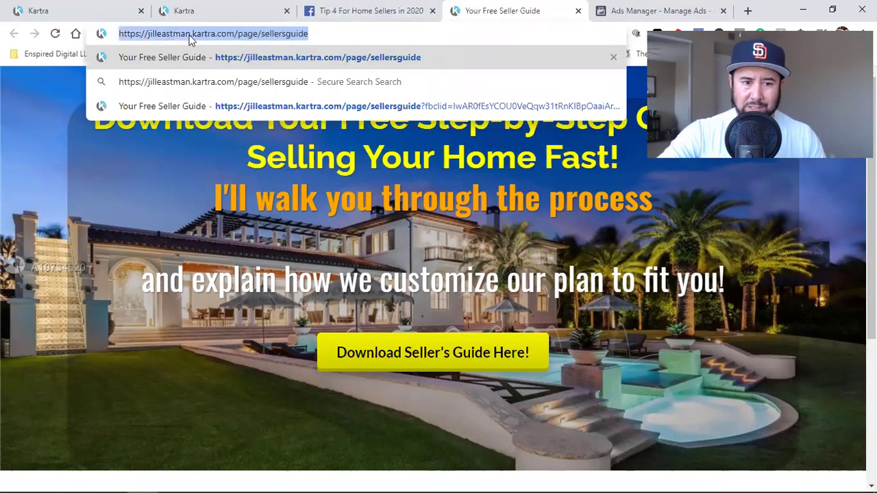
right_click(190, 40)
click(221, 110)
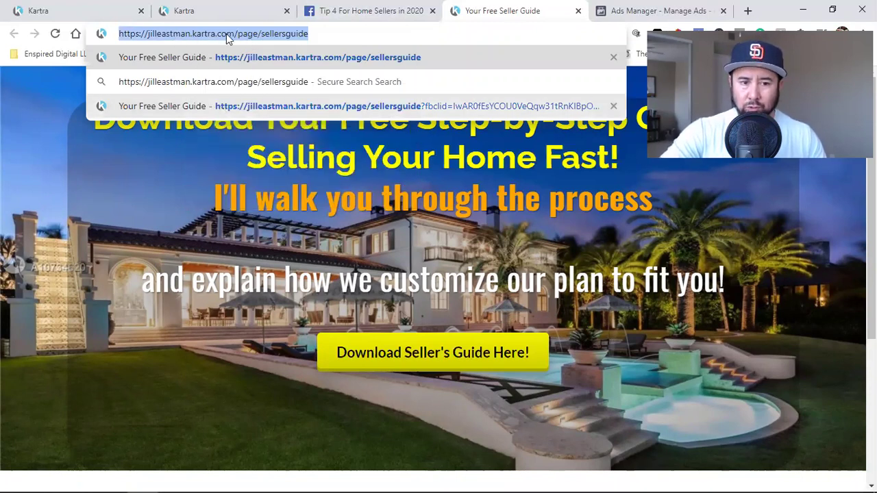
Back in Ads Manager, start adding a call to action to the post with the copied seller's guide address as its website URL
click(663, 10)
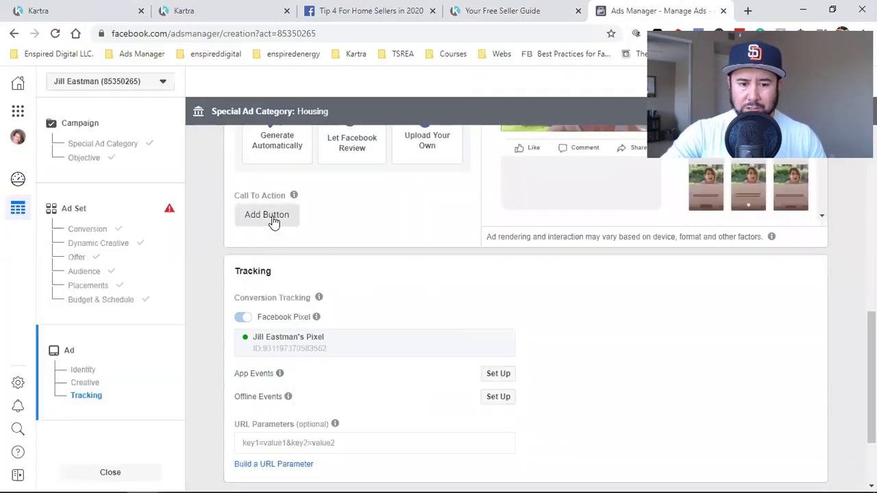
click(274, 219)
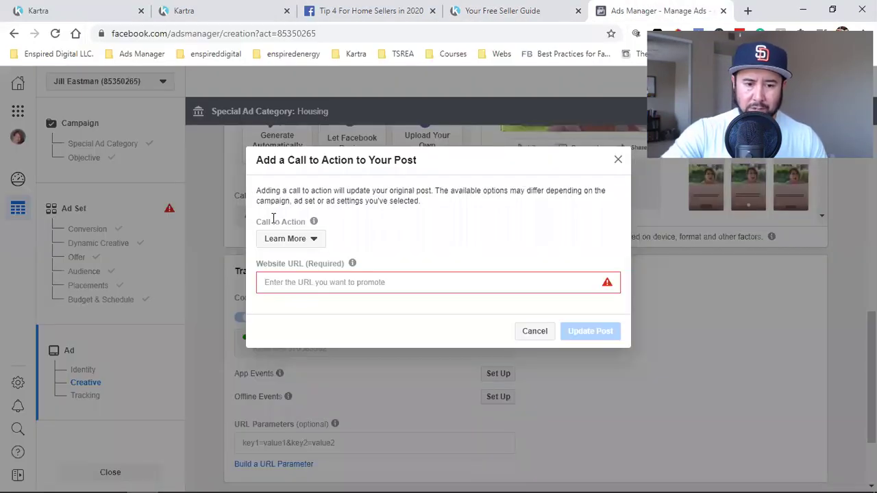
click(304, 283)
key(ctrl+v)
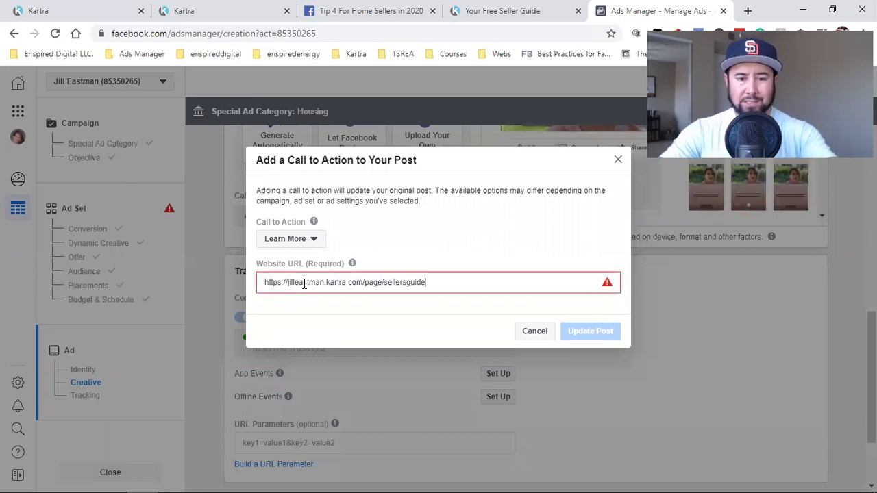
Review the call-to-action choices, keep Learn More and update the post
click(287, 238)
scroll(307, 304, up, 2)
scroll(307, 304, up, 2)
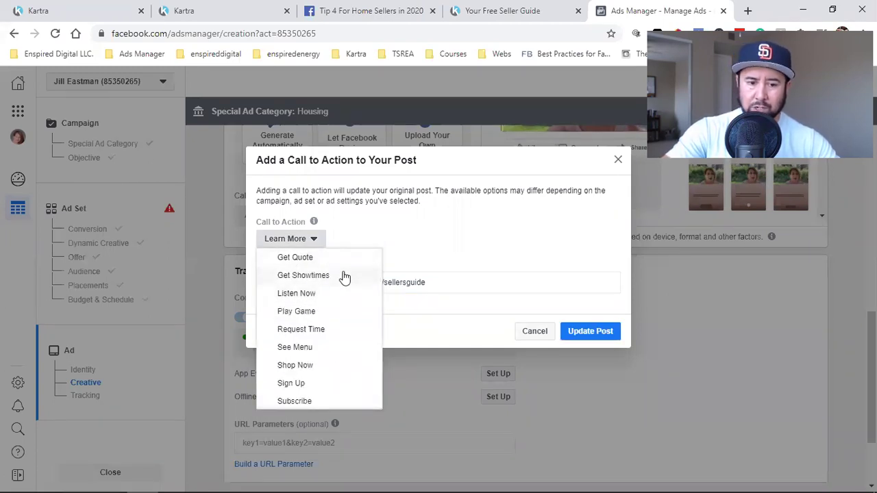
scroll(328, 324, down, 2)
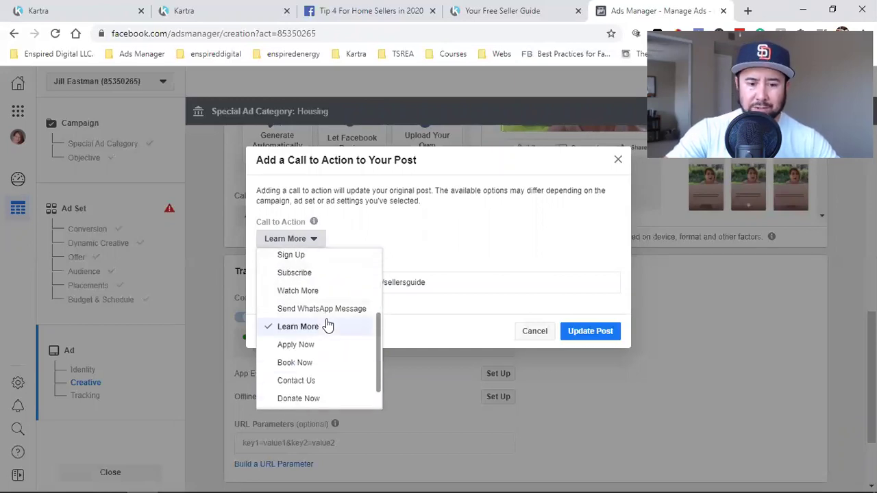
scroll(328, 325, down, 1)
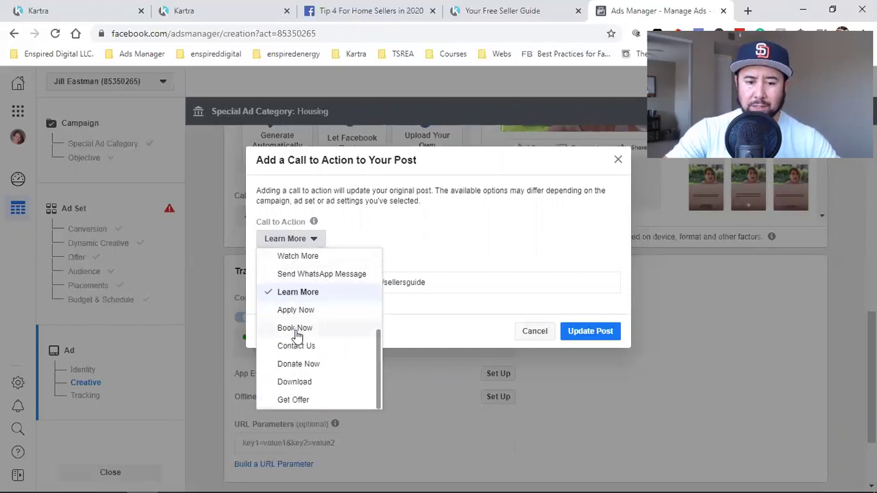
click(459, 247)
click(579, 334)
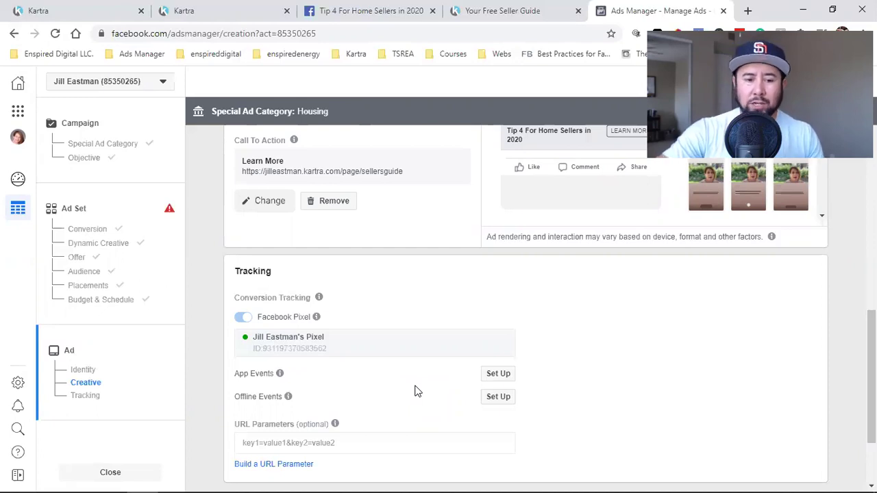
Try to confirm the finished ad to submit the campaign
scroll(414, 390, down, 2)
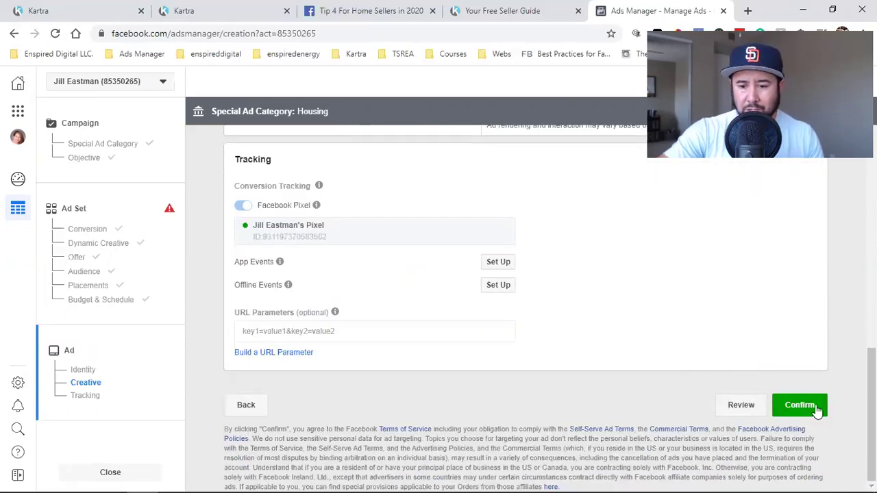
click(816, 408)
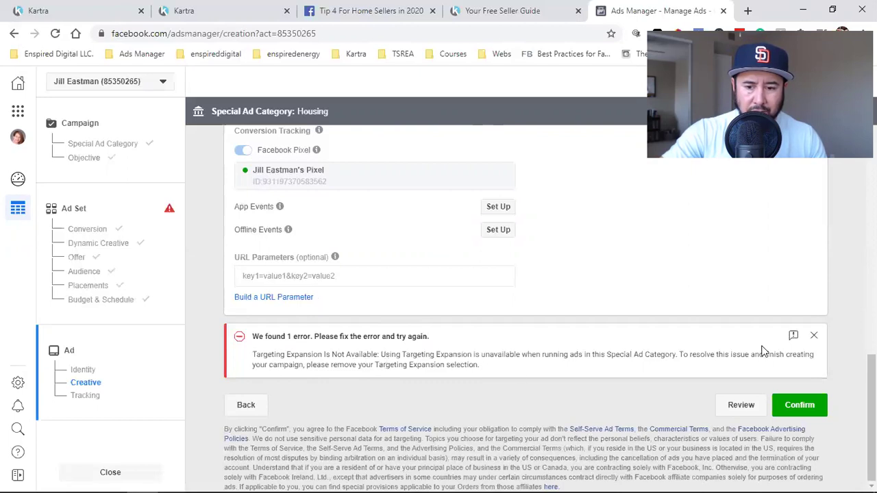
Return to the ad set's audience settings and remove the Detailed Targeting Expansion selection
scroll(319, 342, up, 10)
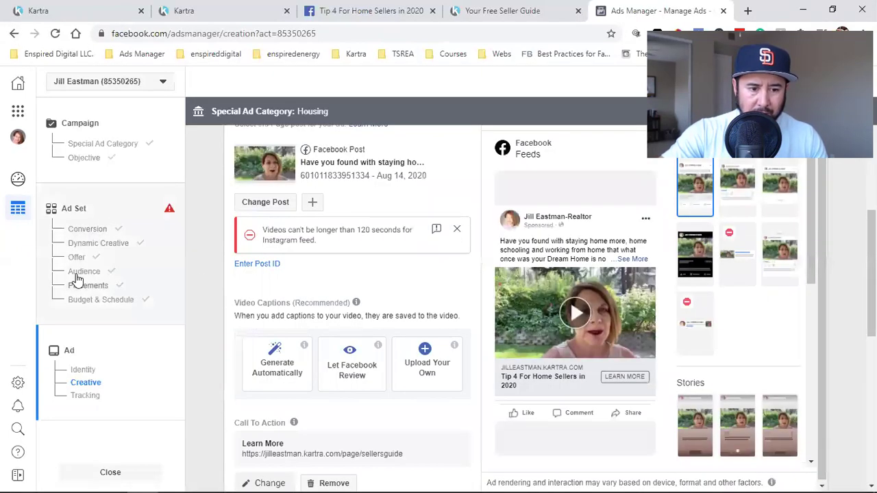
click(95, 274)
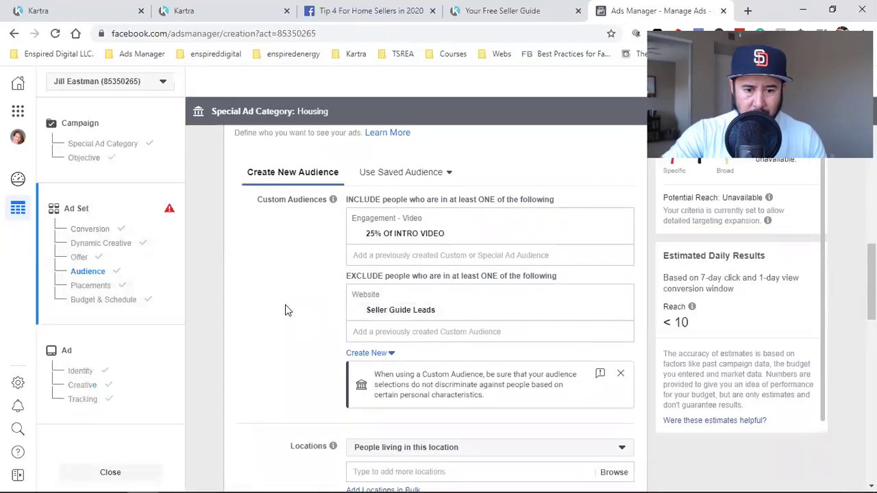
scroll(285, 310, down, 3)
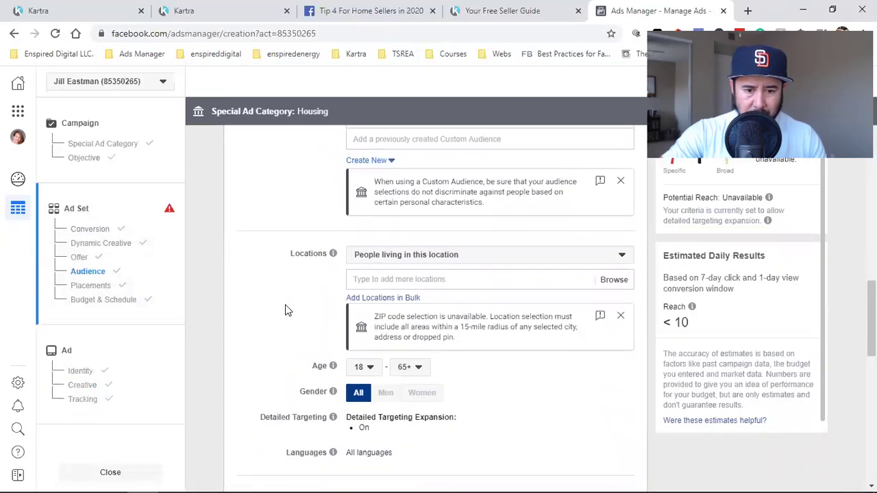
scroll(287, 310, down, 1)
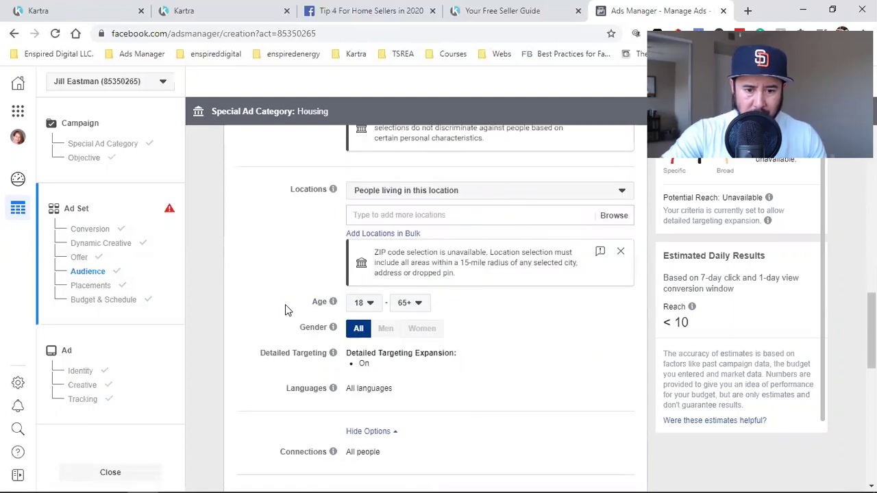
scroll(286, 310, down, 1)
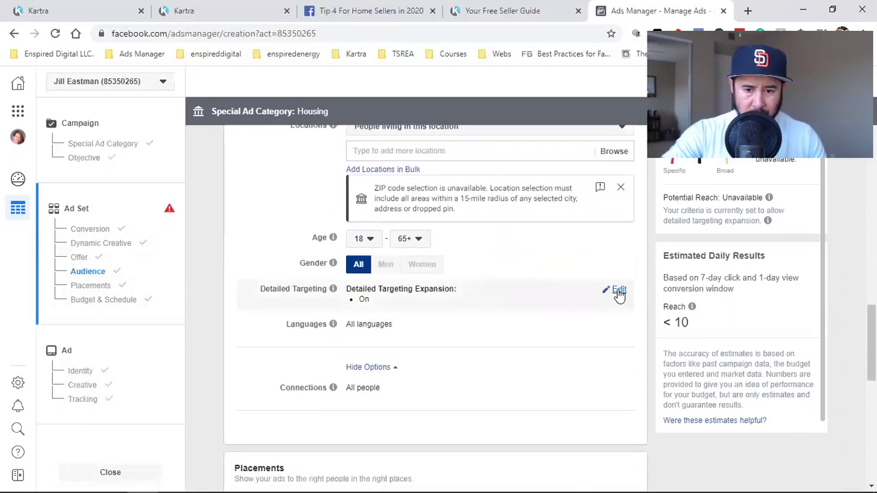
click(413, 294)
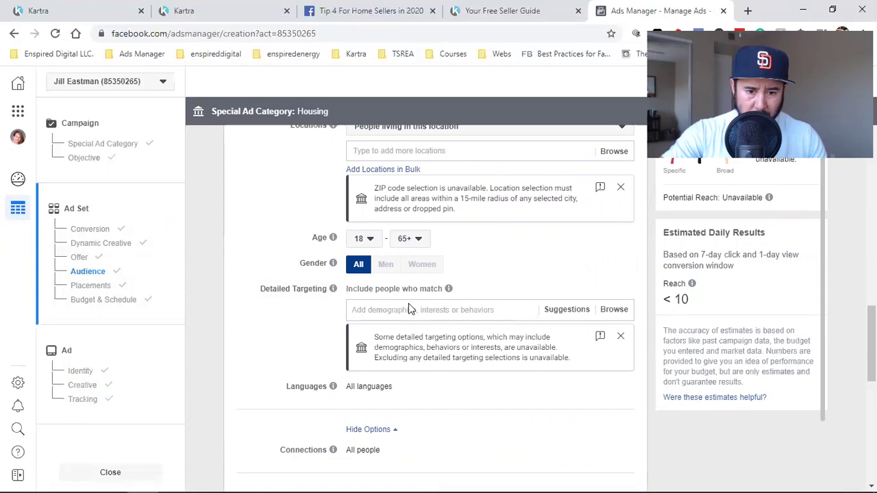
Add the city San Diego, California, United States to the audience locations
scroll(405, 308, up, 1)
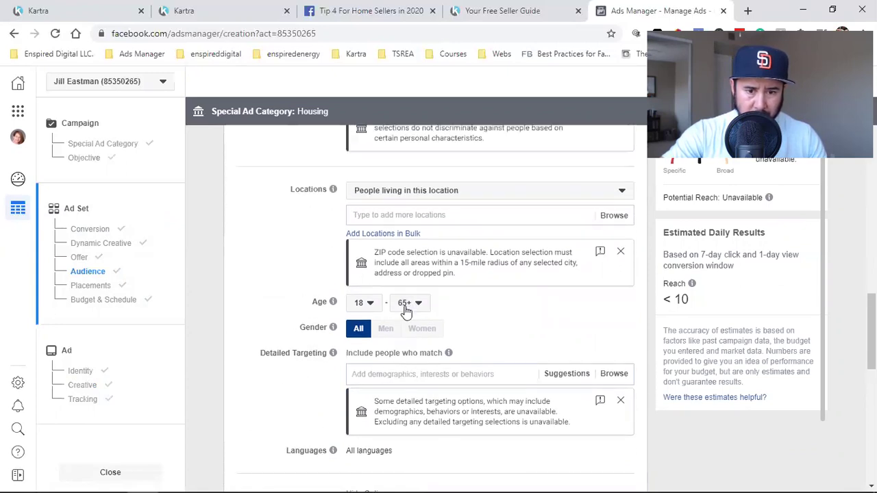
click(463, 214)
text(SAN DIEGO)
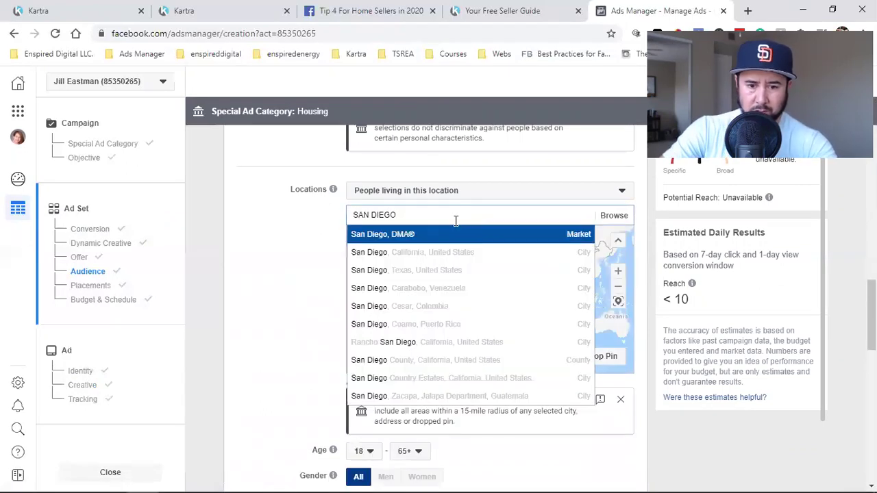
key(Down)
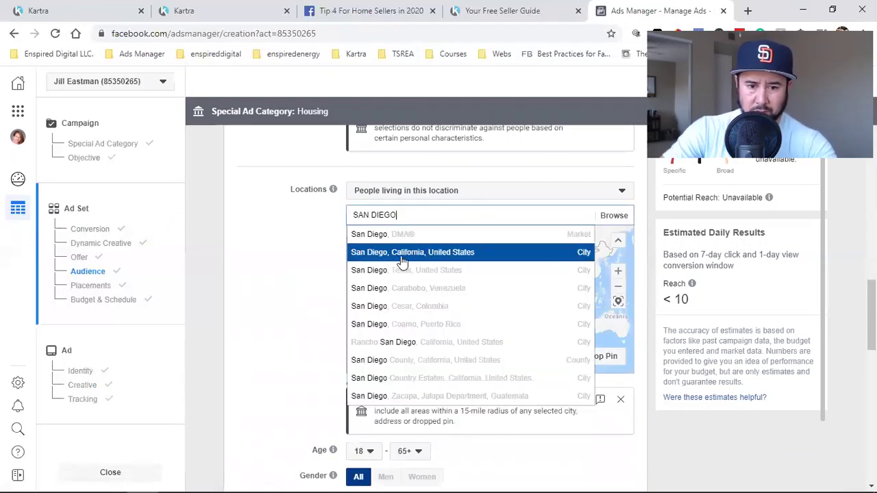
key(Return)
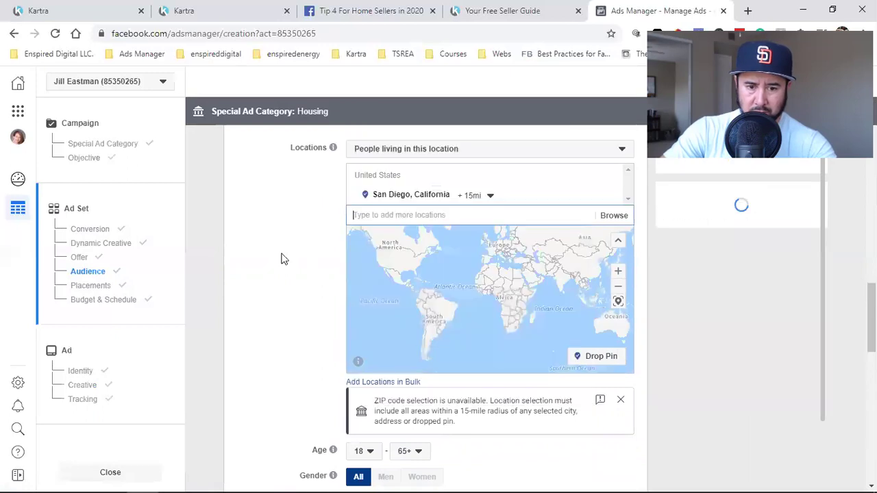
Look over the remaining ad set settings down to the budget and schedule, and continue to the ad level
scroll(283, 258, down, 3)
scroll(283, 259, down, 1)
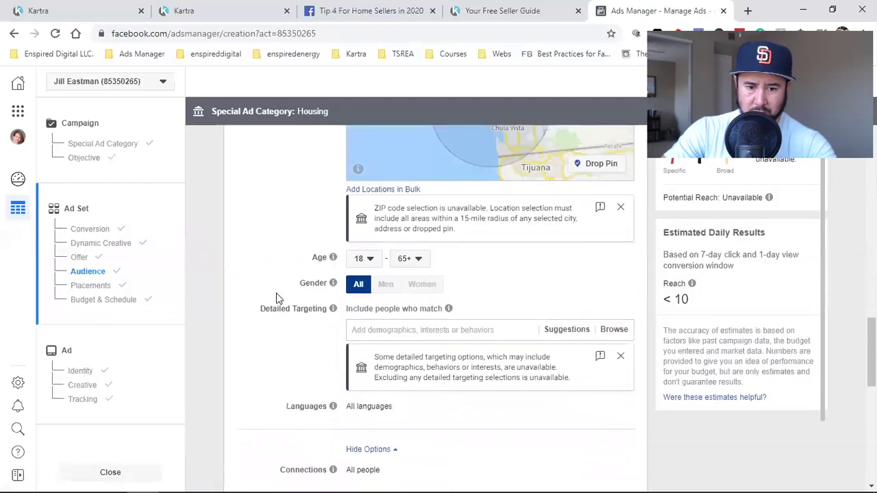
scroll(444, 356, down, 7)
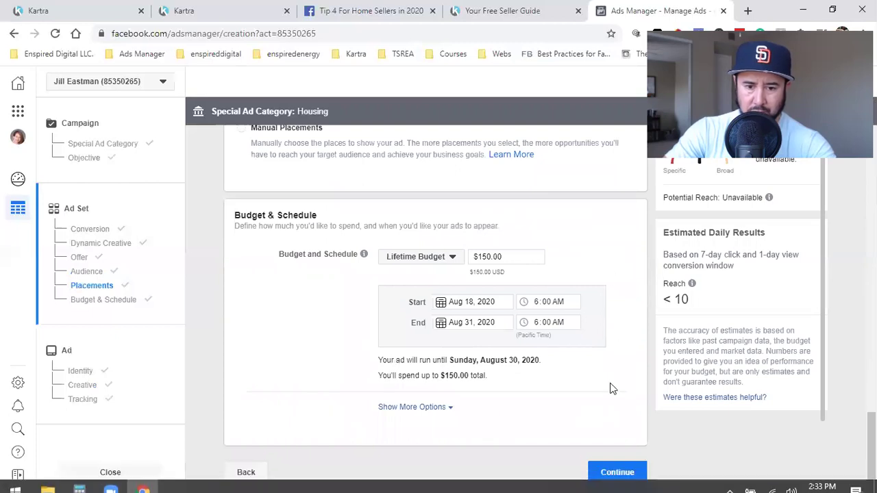
click(617, 472)
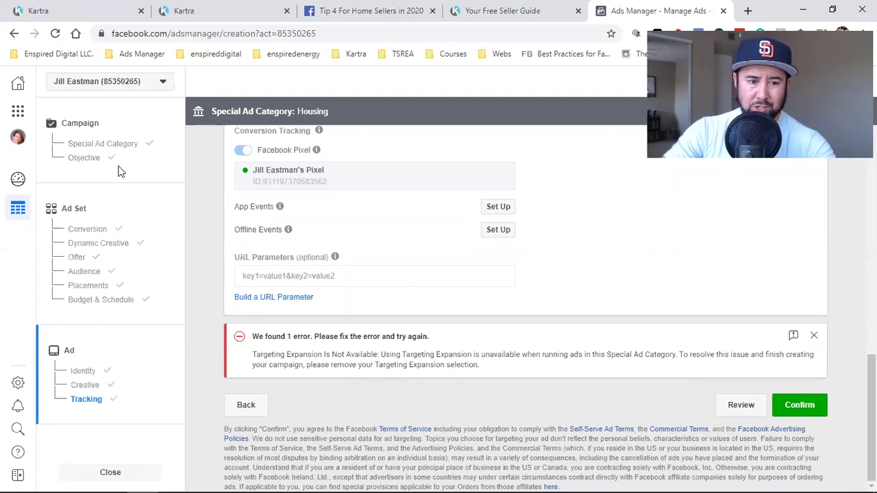
Return to the ad set's audience settings, remove the included 25% Of INTRO VIDEO custom audience, and dismiss the detailed targeting notice
click(94, 272)
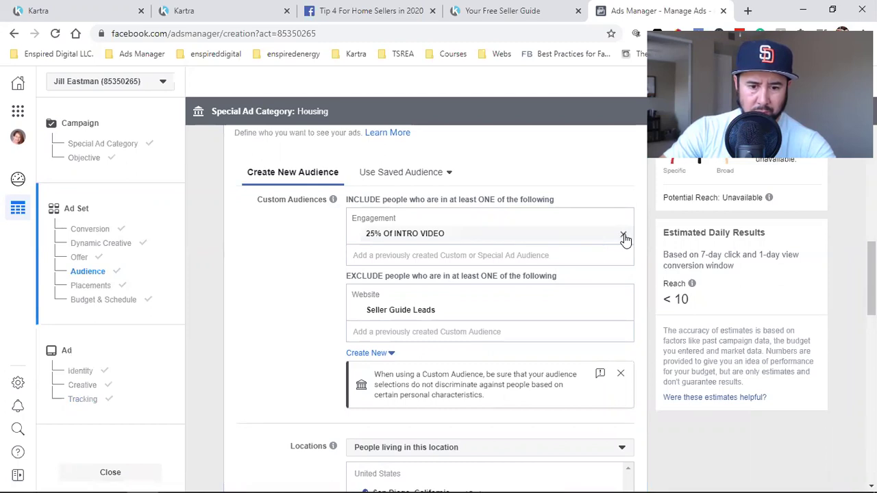
click(623, 235)
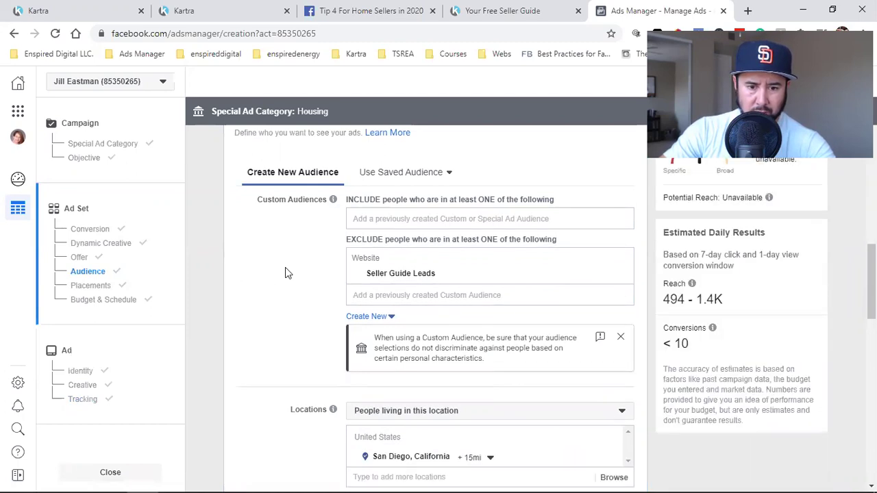
scroll(286, 270, down, 5)
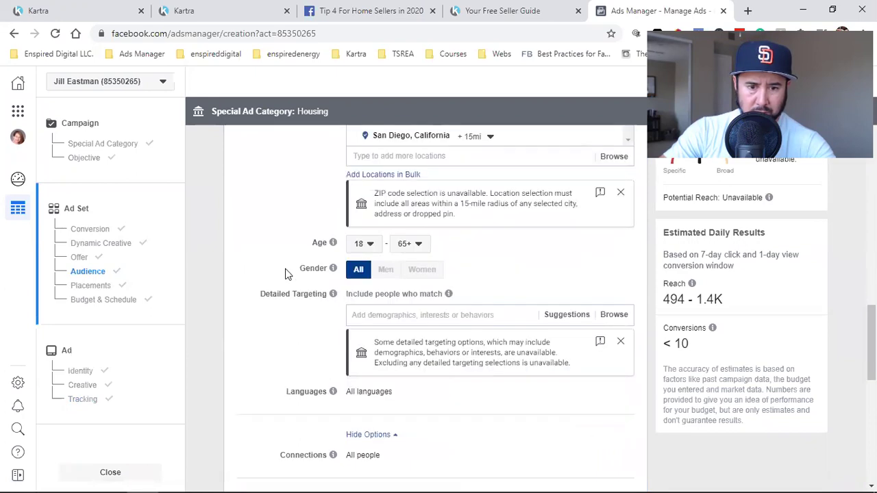
scroll(286, 300, up, 1)
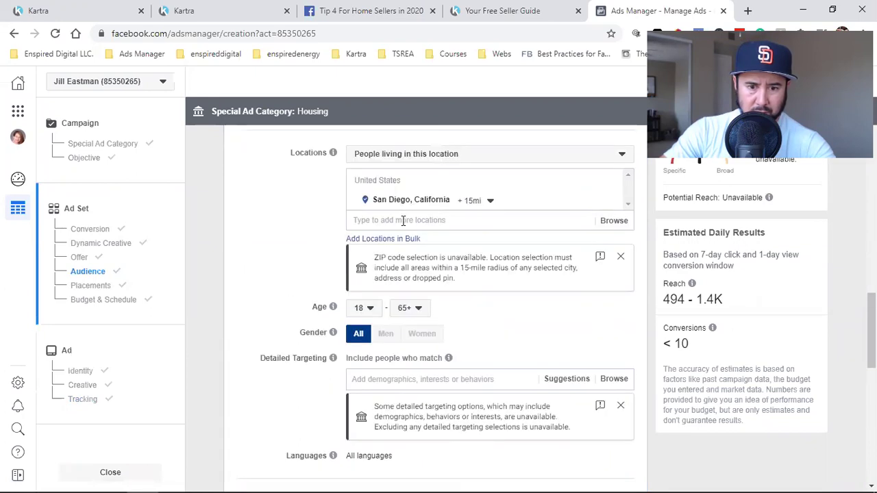
scroll(296, 317, down, 1)
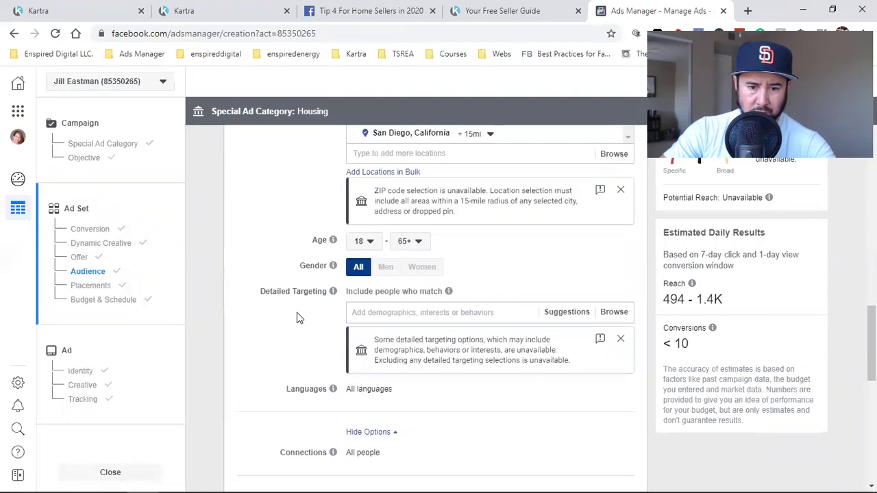
scroll(296, 317, down, 1)
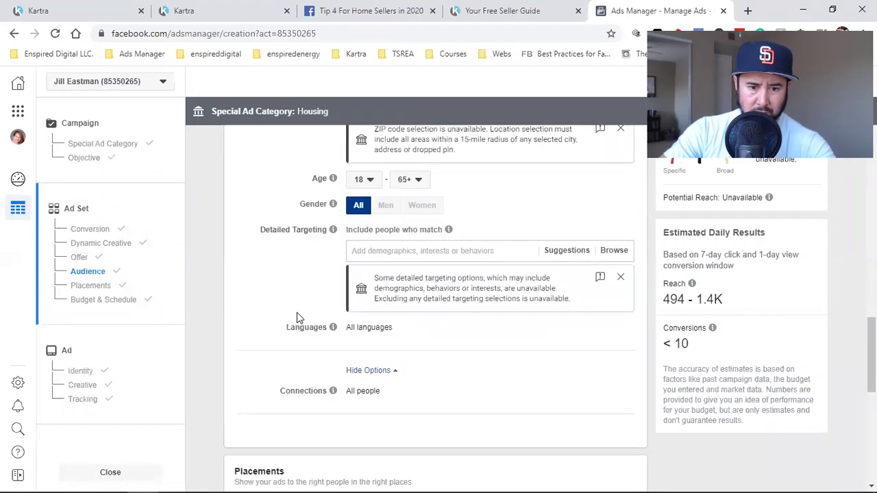
click(620, 277)
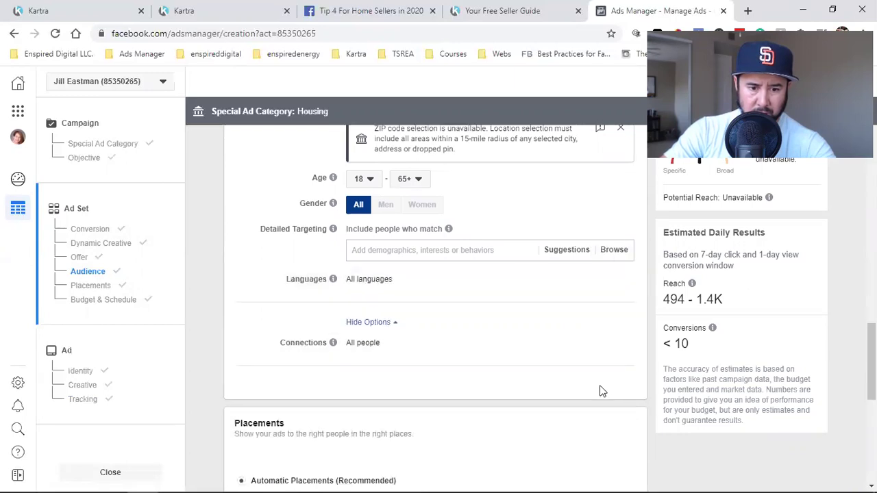
Switch the ad set to manual placements and exclude Instagram, Audience Network and Messenger, keeping only the Facebook platform
scroll(599, 390, down, 5)
scroll(599, 391, down, 2)
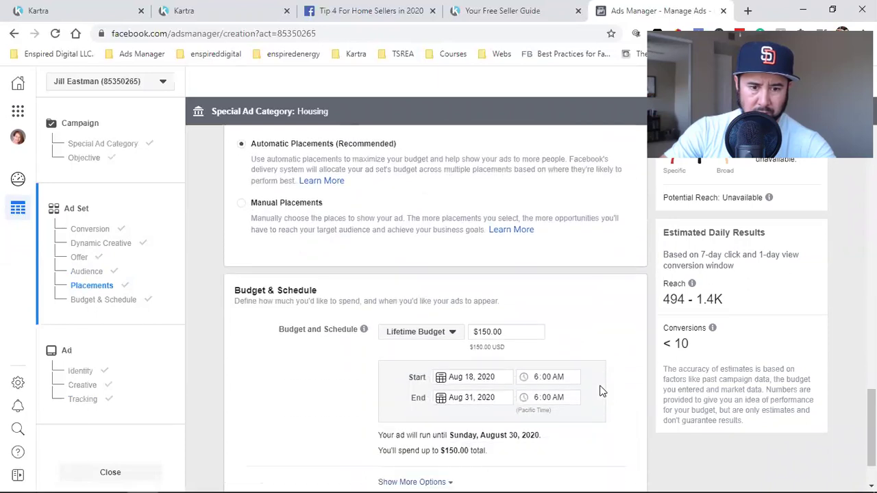
scroll(390, 334, up, 3)
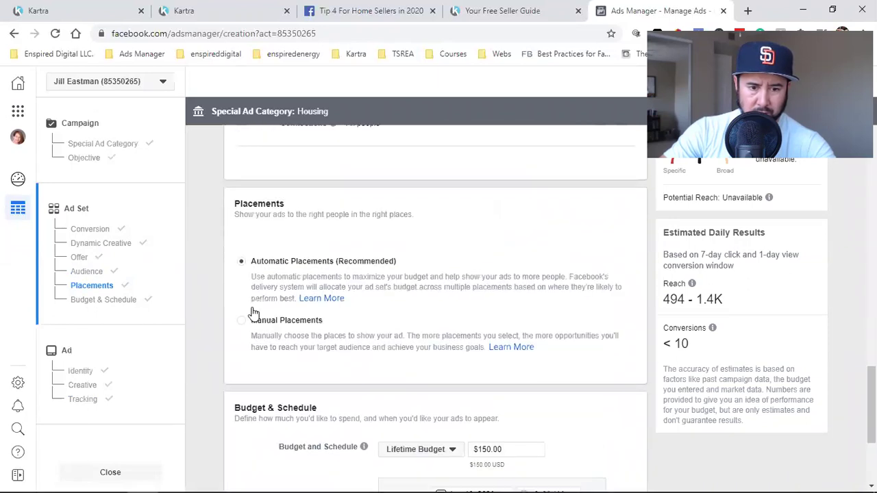
click(242, 322)
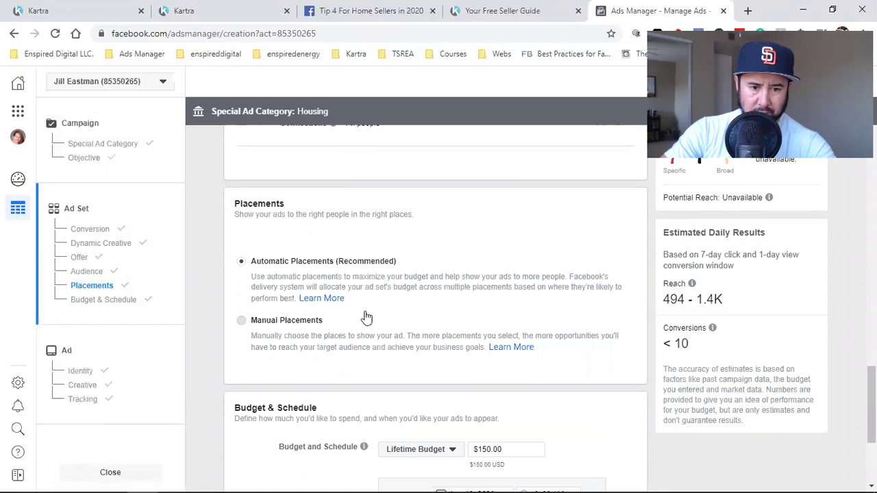
scroll(503, 353, down, 1)
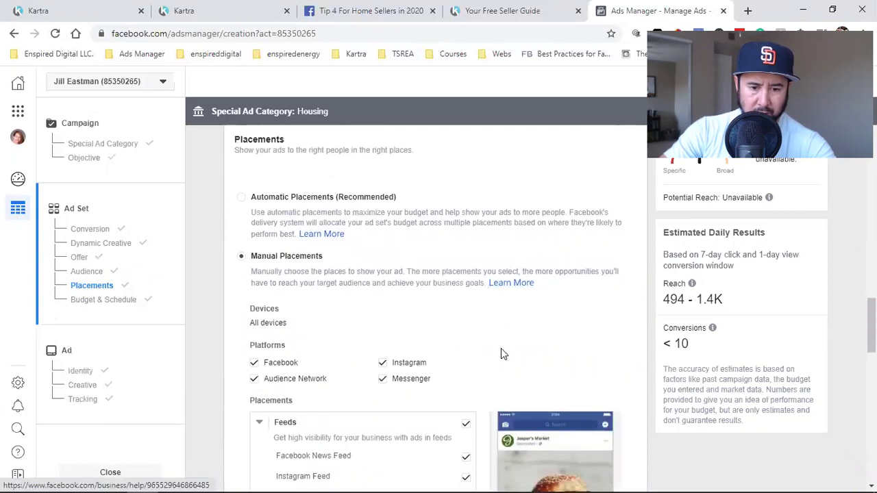
click(383, 364)
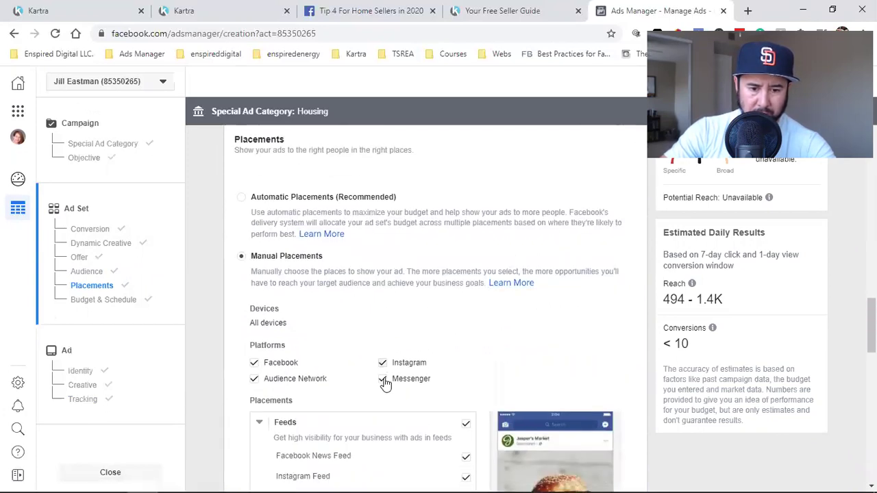
click(253, 379)
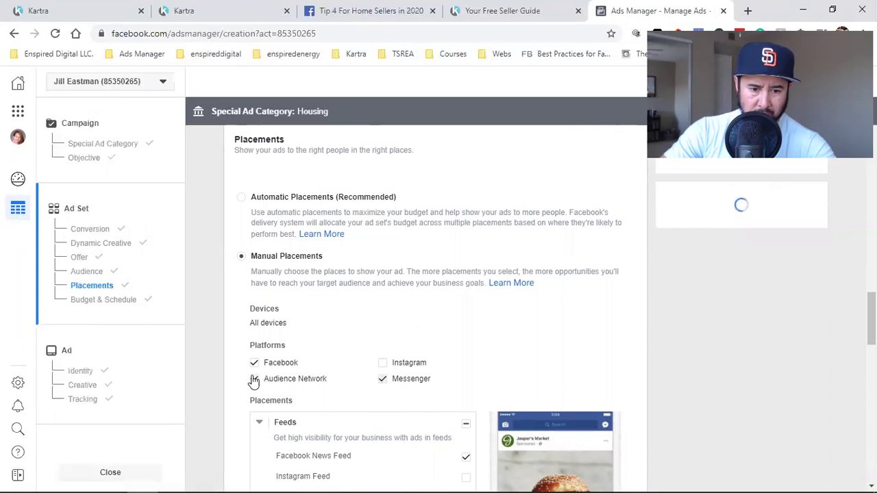
click(254, 379)
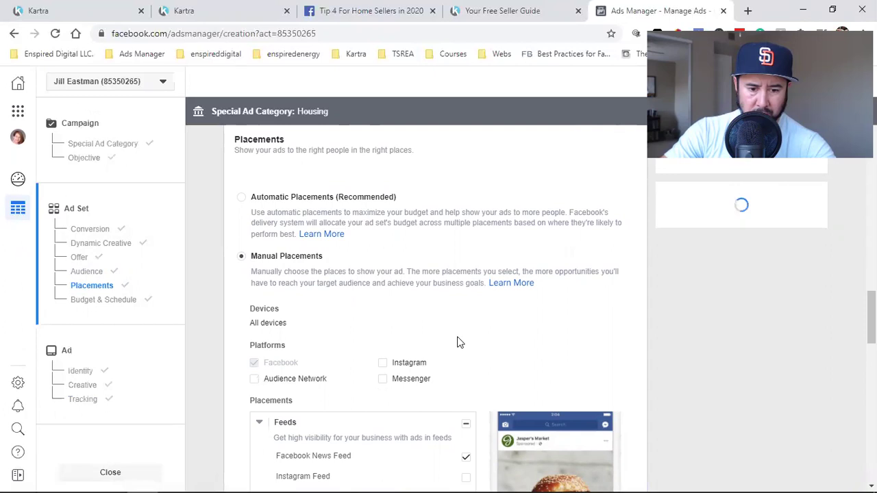
Review the individual Facebook placements, exclude the In-Stream placement, and continue past the ad set settings
scroll(458, 339, down, 3)
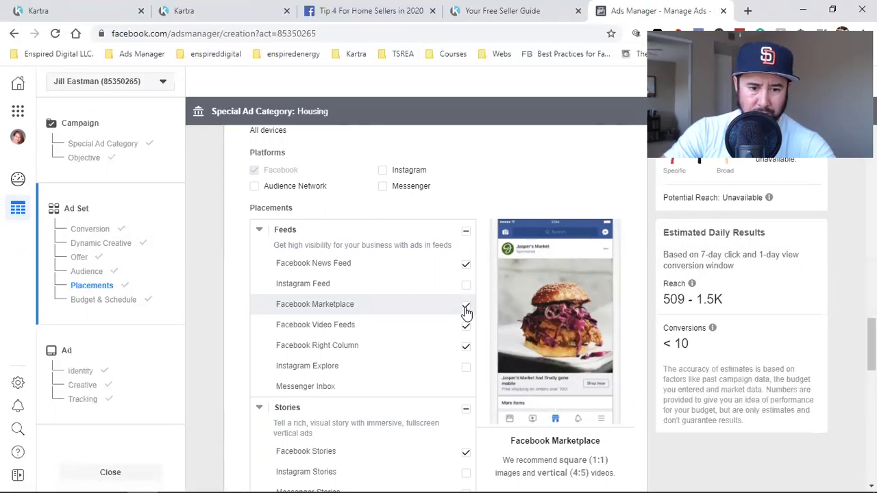
scroll(466, 312, down, 4)
scroll(465, 329, down, 2)
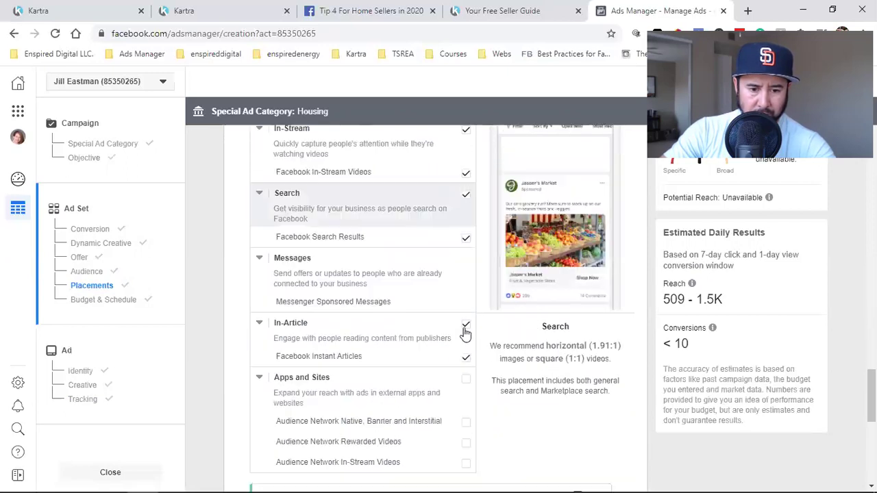
scroll(477, 333, down, 2)
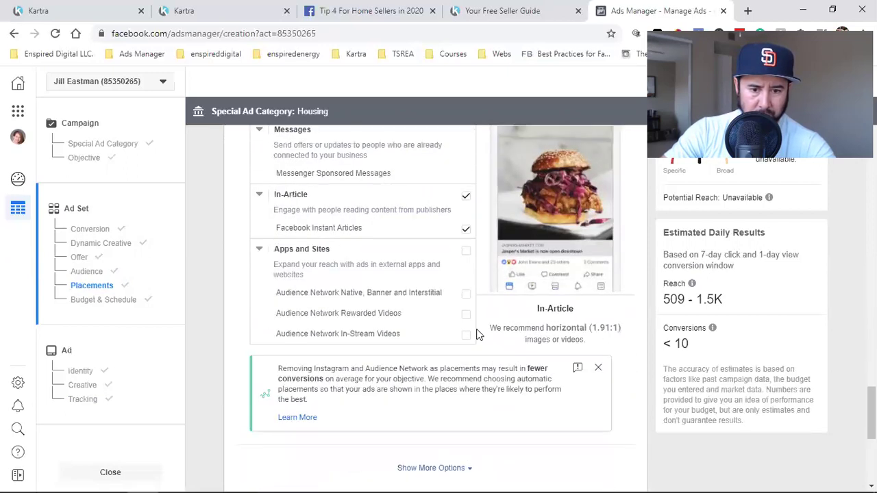
scroll(479, 307, down, 1)
scroll(468, 319, up, 5)
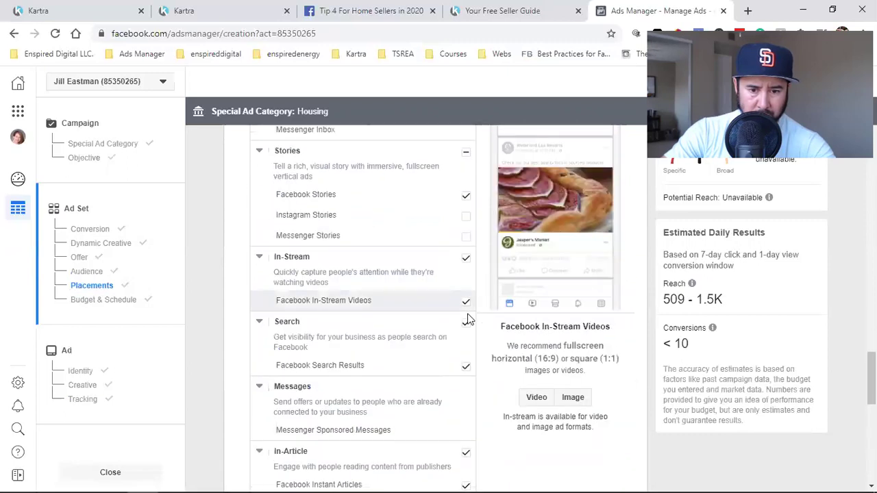
click(466, 261)
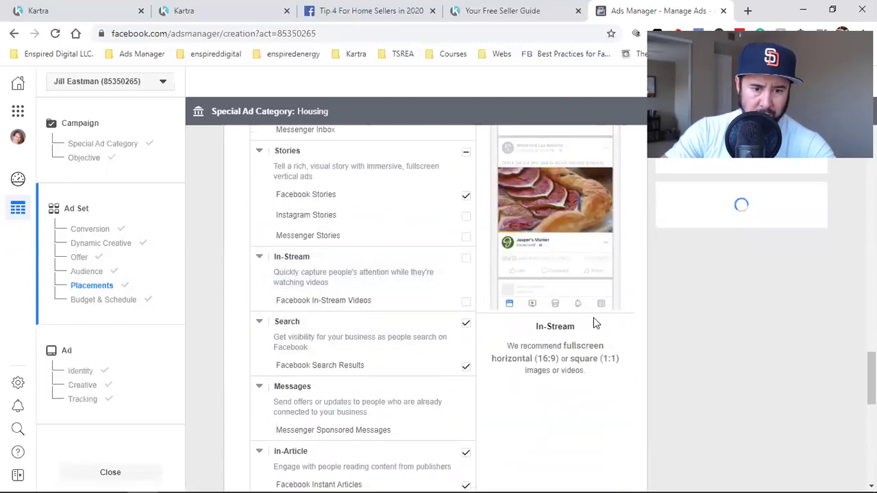
scroll(593, 322, down, 5)
click(614, 472)
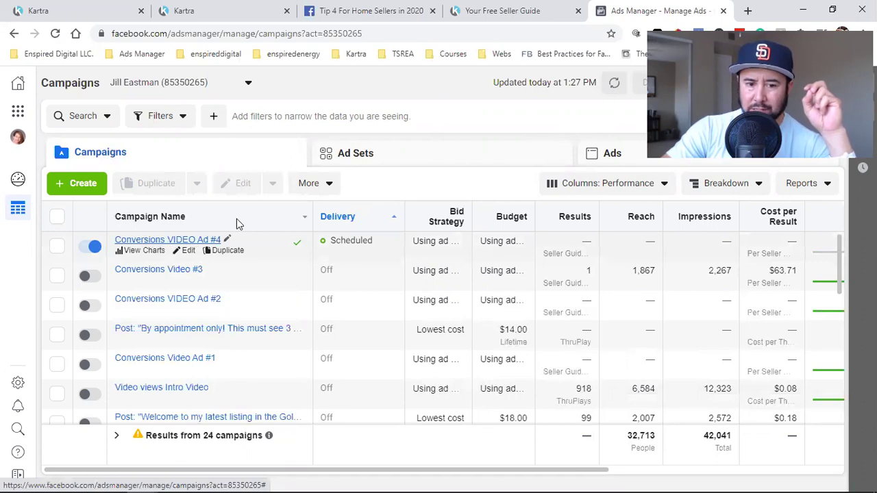
Select the Conversions VIDEO Ad #4 campaign and look through its ad set and its ad
click(57, 248)
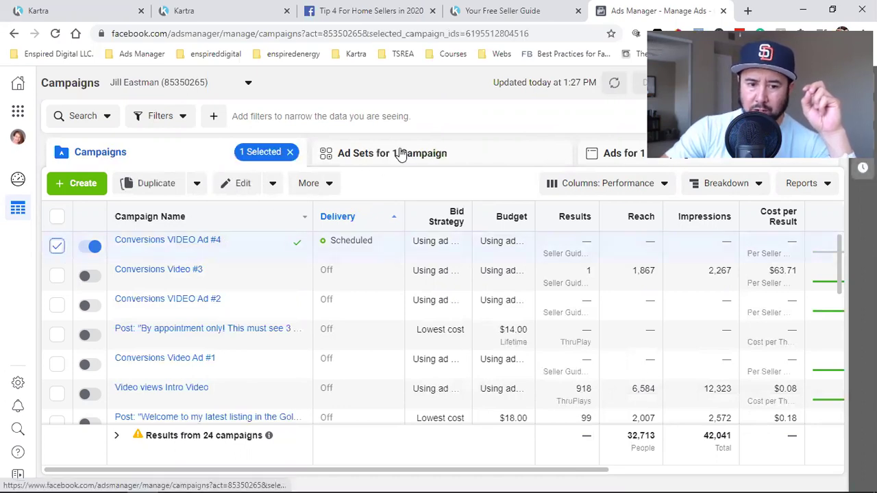
click(401, 154)
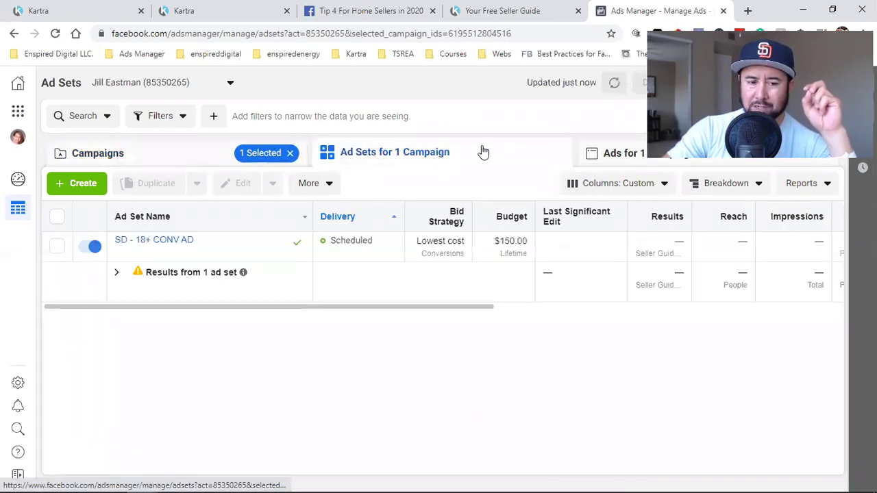
mouse_move(122, 249)
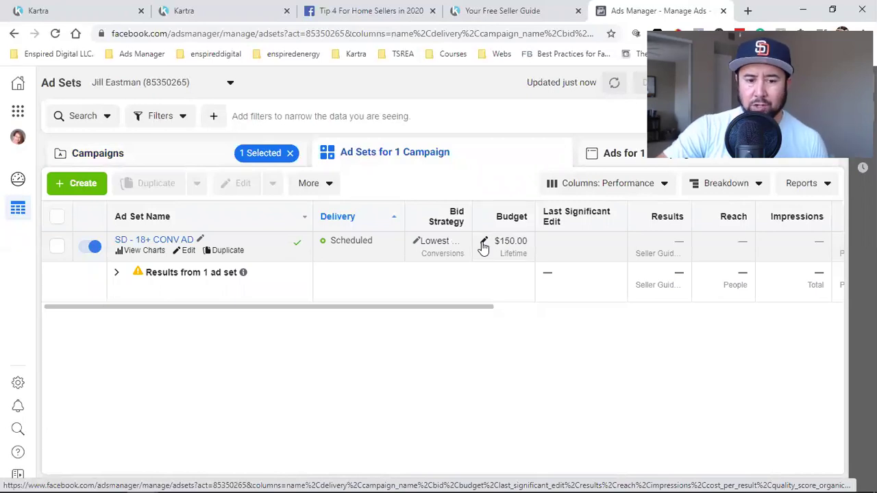
click(606, 159)
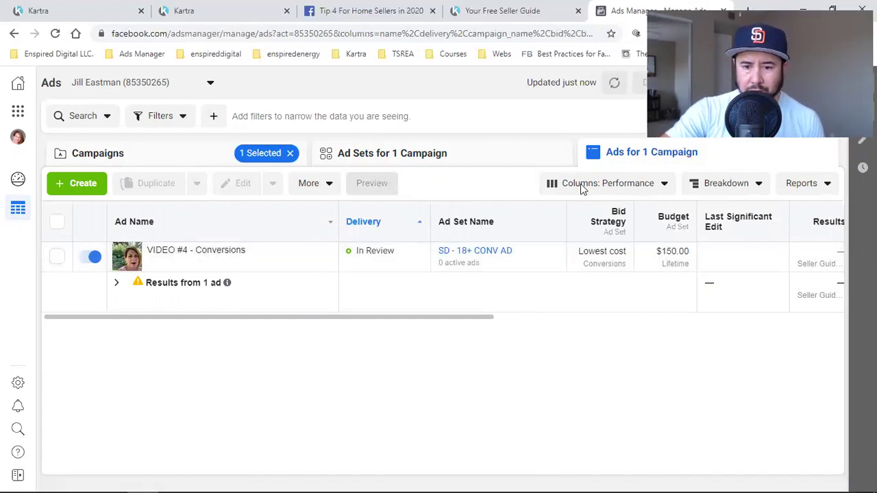
Customize the ads report columns by removing 3-Second Video Plays, Video Percentage Watched and Video Average Play Time
click(626, 186)
scroll(624, 336, down, 3)
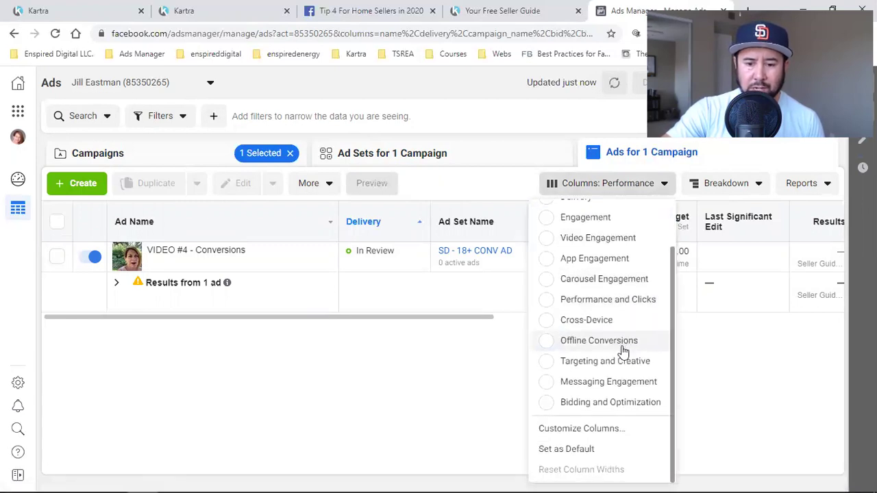
click(582, 429)
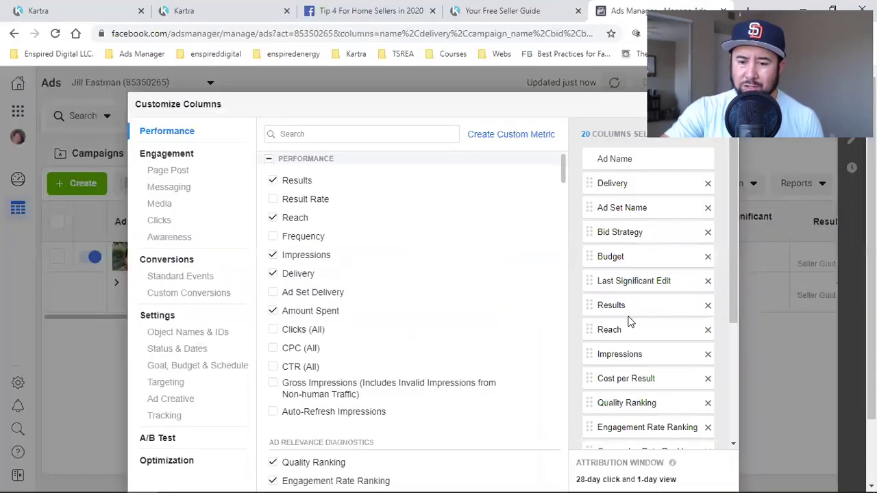
scroll(626, 319, down, 3)
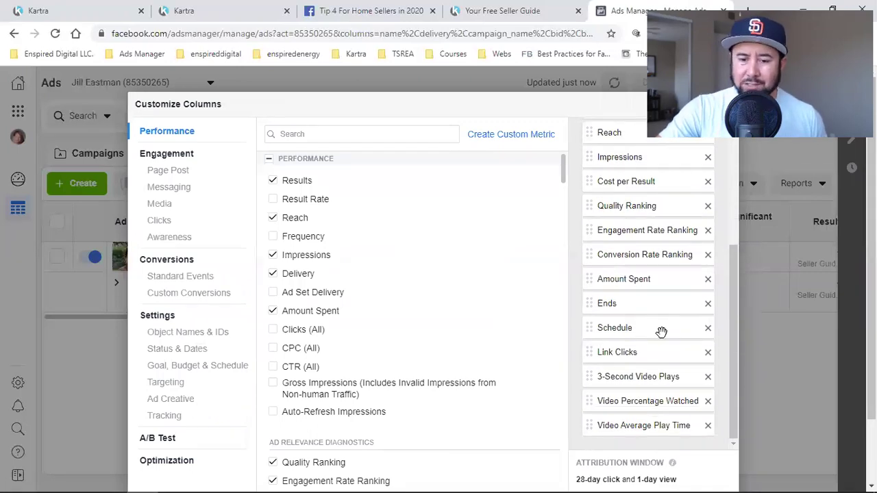
click(708, 379)
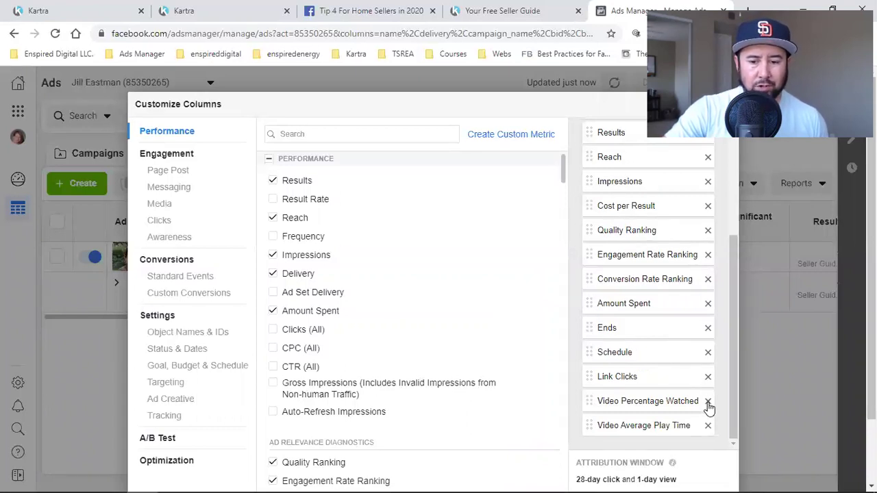
click(708, 403)
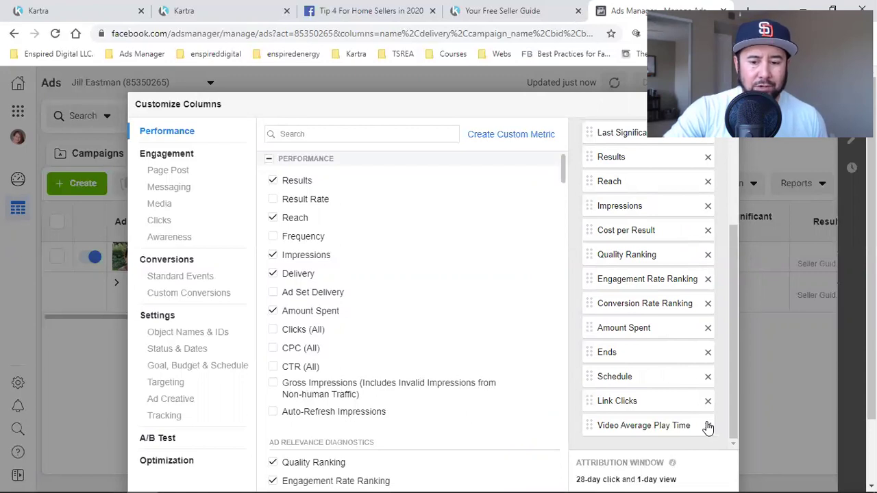
click(707, 426)
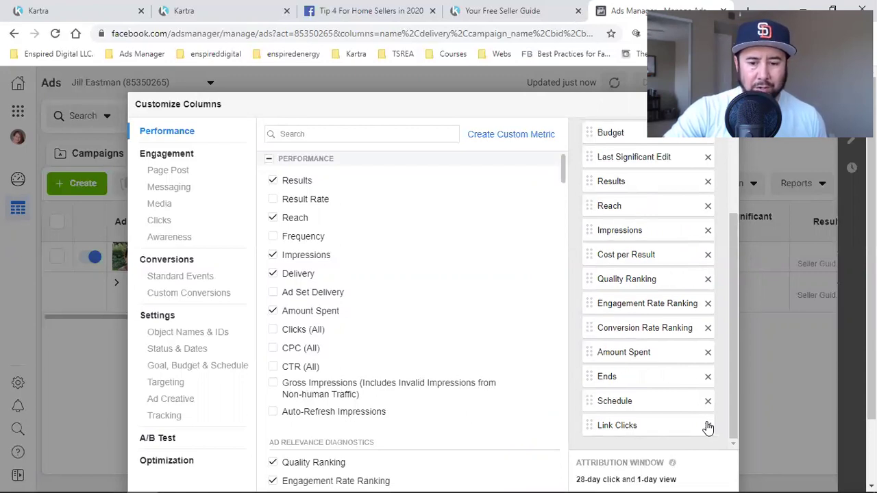
Remove the Conversion Rate Ranking, Engagement Rate Ranking, Quality Ranking and Last Significant Edit columns, and check the remaining column selection
click(709, 329)
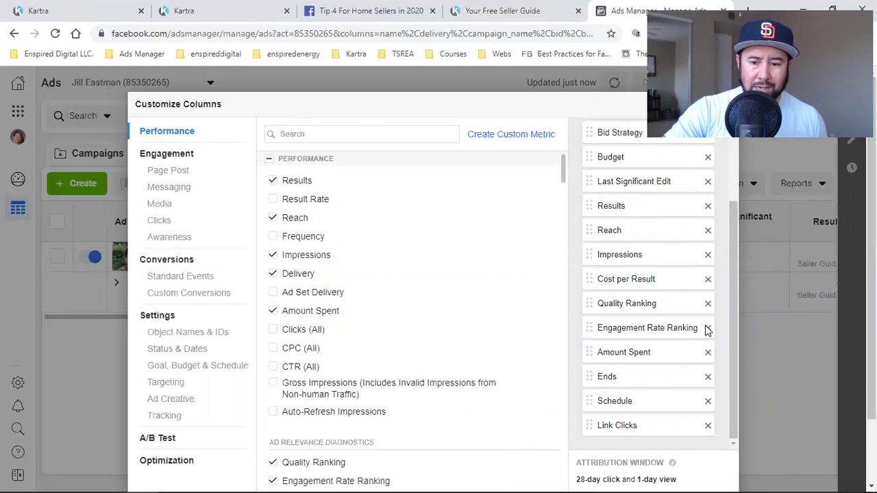
click(708, 328)
click(707, 328)
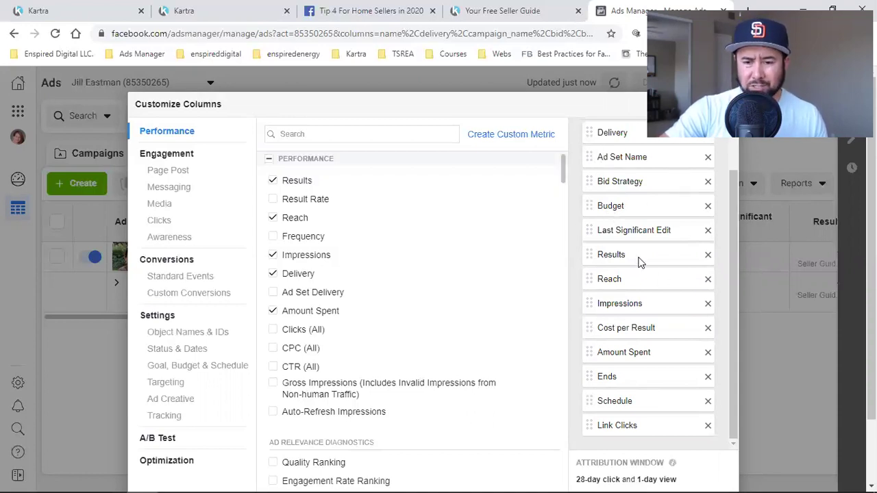
click(708, 231)
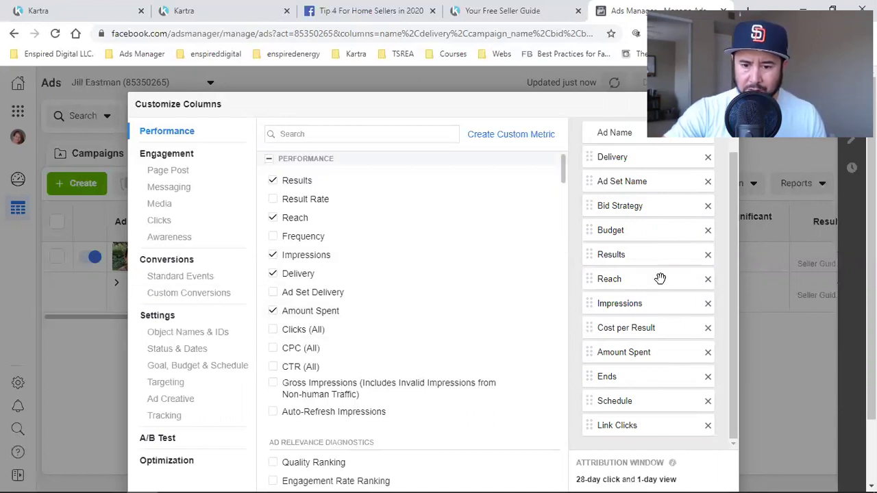
scroll(660, 279, down, 1)
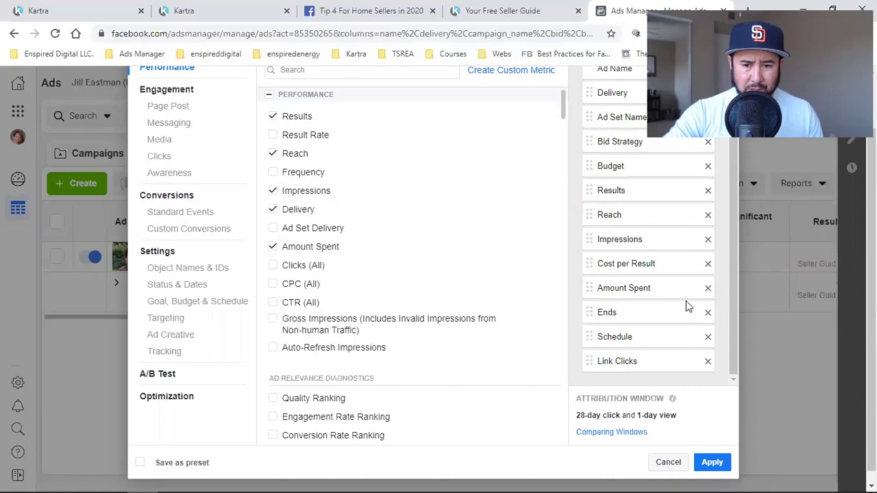
scroll(686, 301, up, 1)
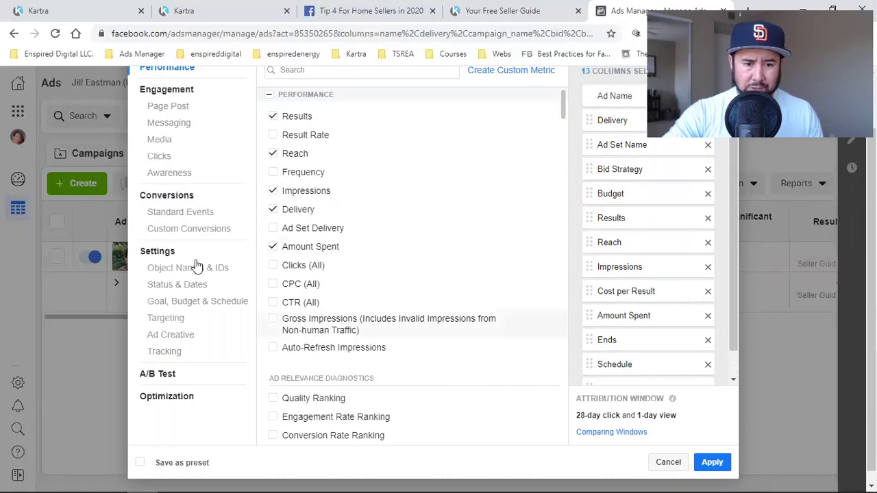
Add the Total and Cost metrics of the Seller Guide Leads custom conversion to the report columns
click(175, 230)
scroll(412, 291, up, 10)
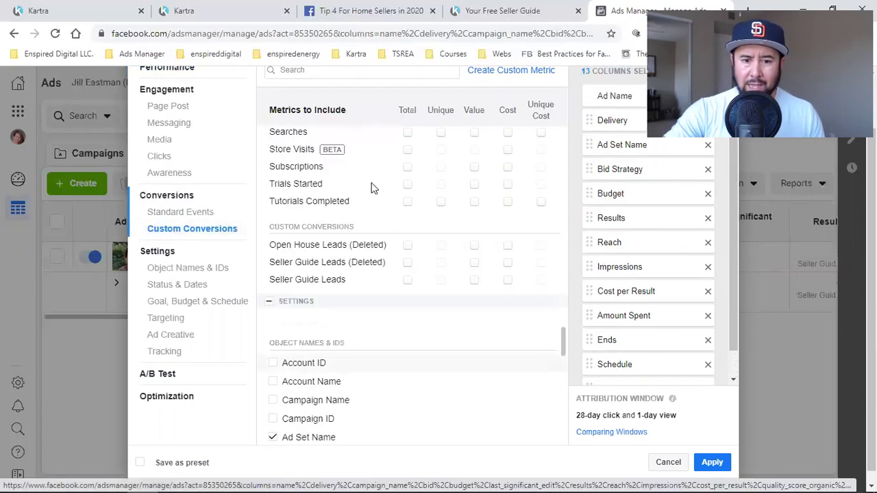
click(176, 231)
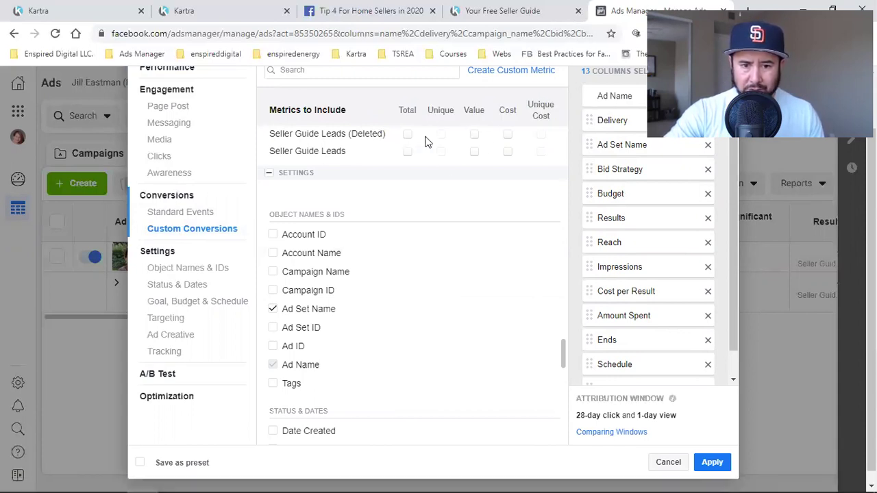
click(408, 152)
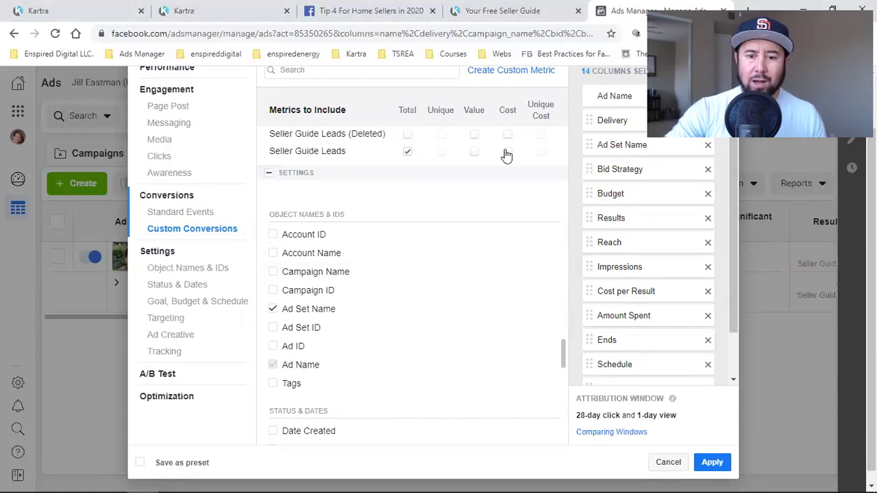
click(507, 153)
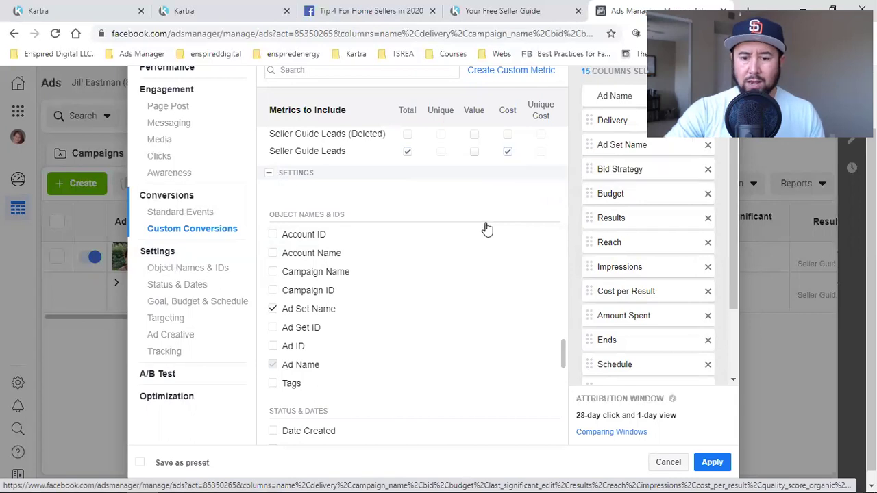
Move the Seller Guide Leads and Cost per Seller Guide Leads columns directly after Ad Name
scroll(665, 258, down, 2)
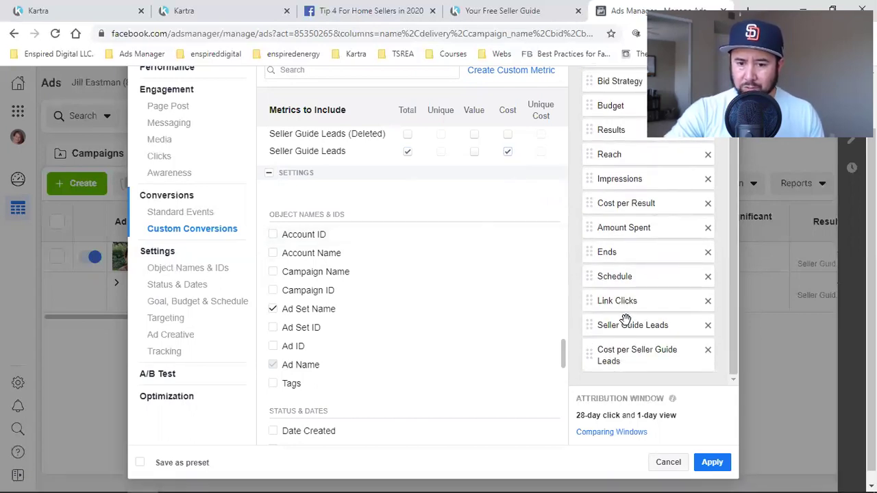
drag(630, 326, 620, 122)
scroll(668, 342, down, 1)
scroll(669, 334, down, 1)
drag(637, 360, 638, 155)
scroll(638, 249, up, 2)
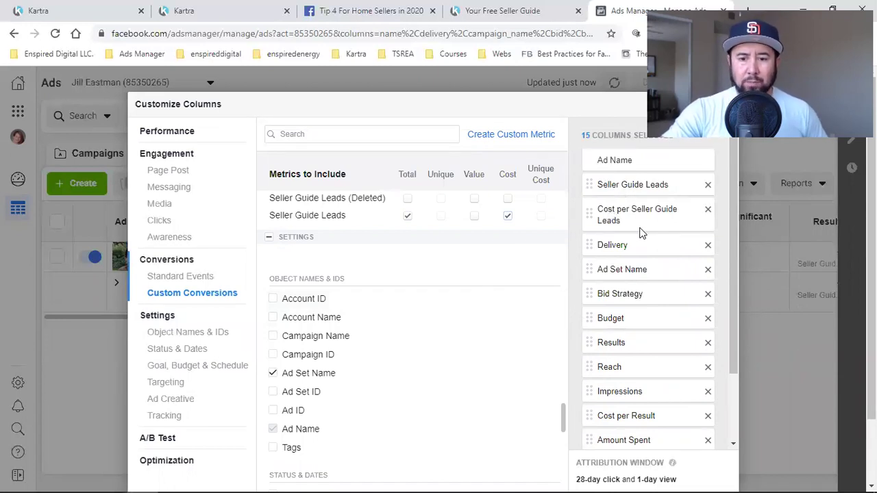
Remove the Results and Cost per Result columns and check the remaining column order
click(708, 344)
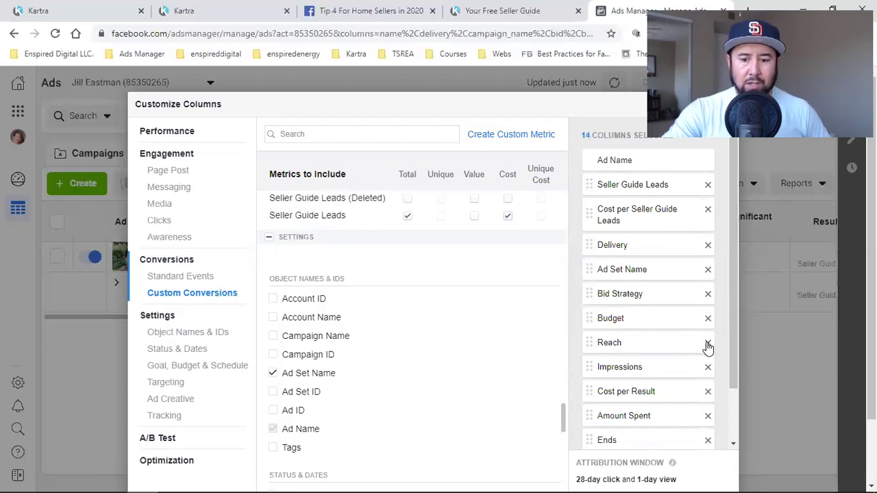
click(708, 396)
scroll(683, 333, down, 1)
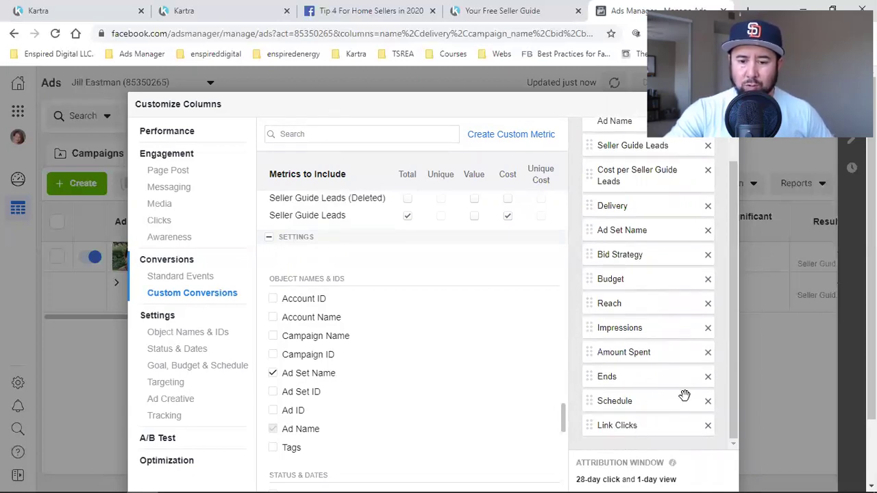
scroll(635, 303, up, 1)
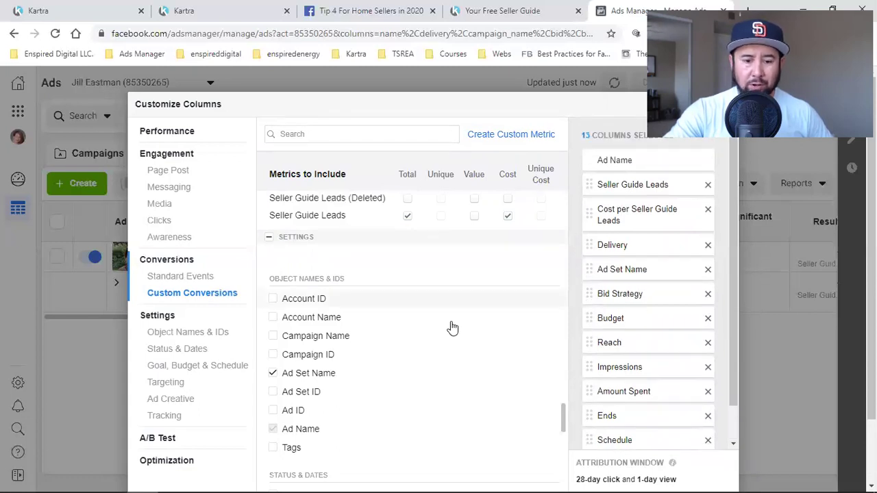
Save the column selection as a preset named Seller Guide Campaign and apply it to the ads report
scroll(189, 440, down, 5)
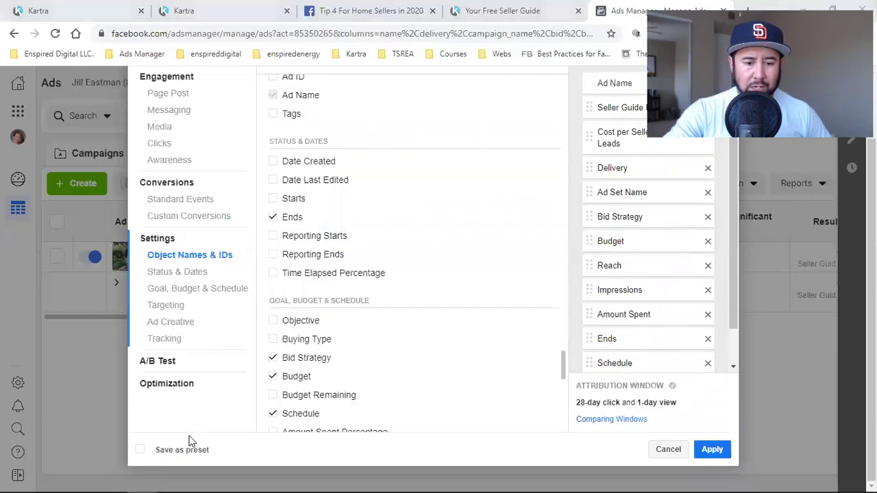
click(140, 450)
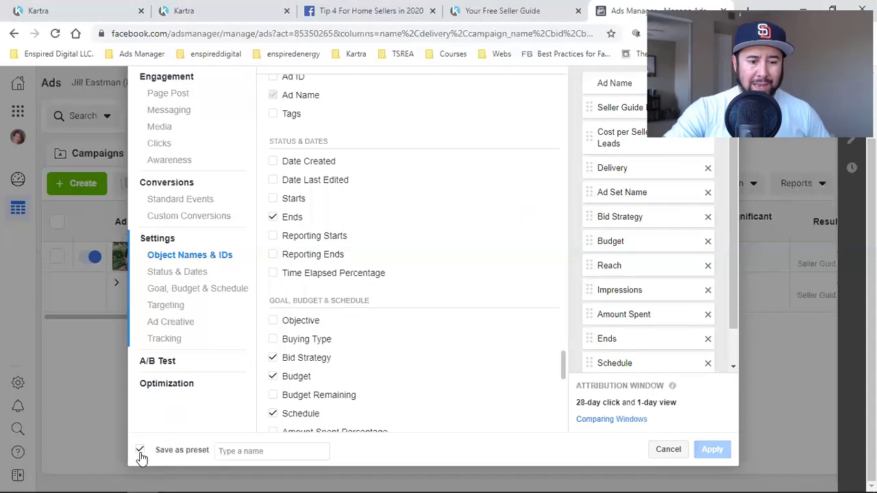
click(250, 451)
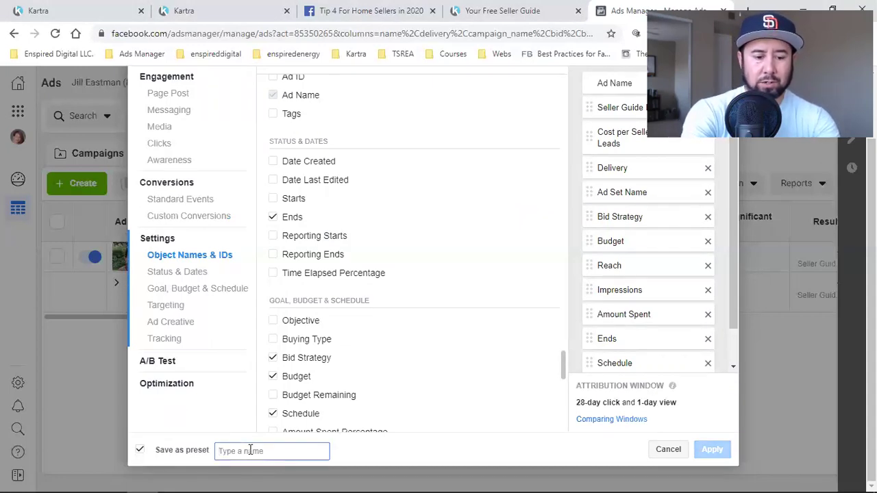
text(Seller)
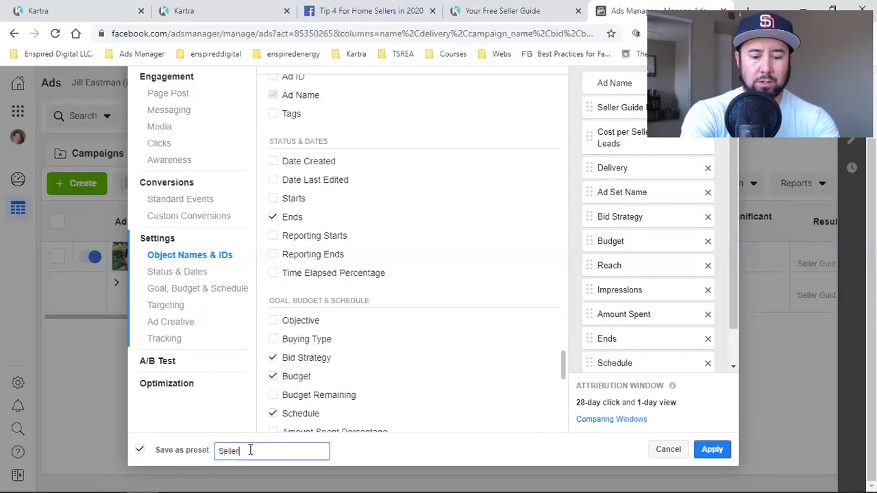
text( Guide )
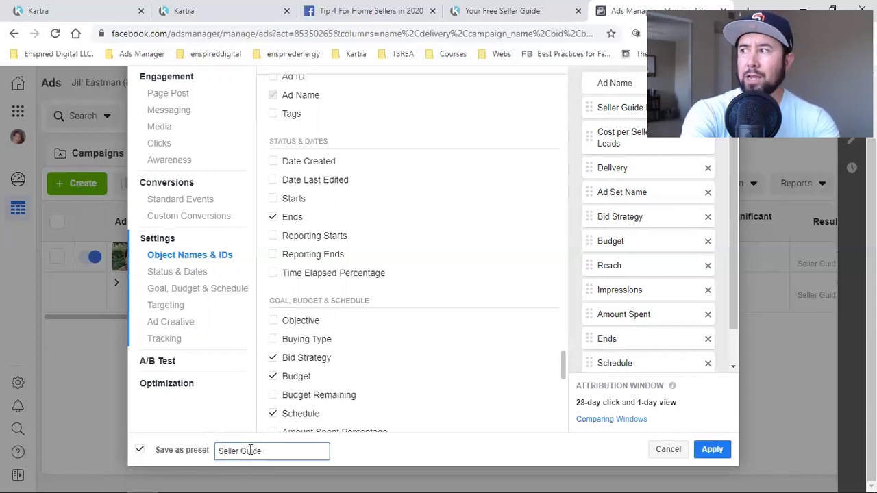
text(Campaign)
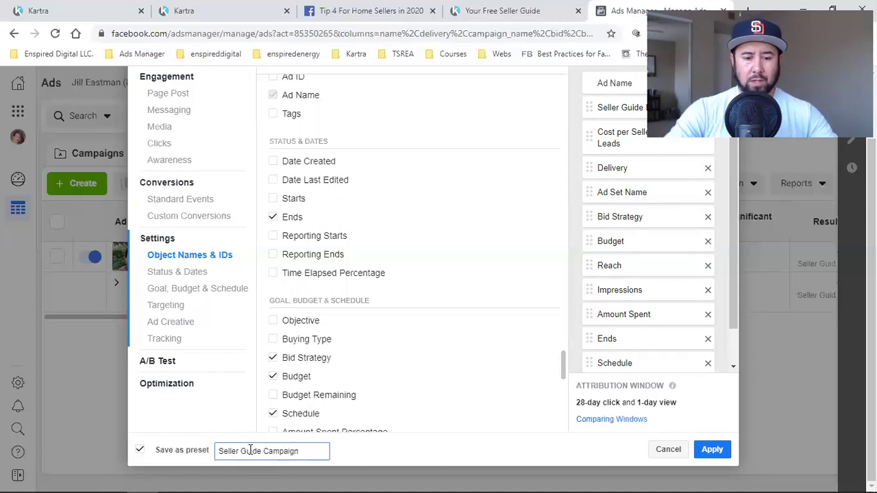
click(712, 449)
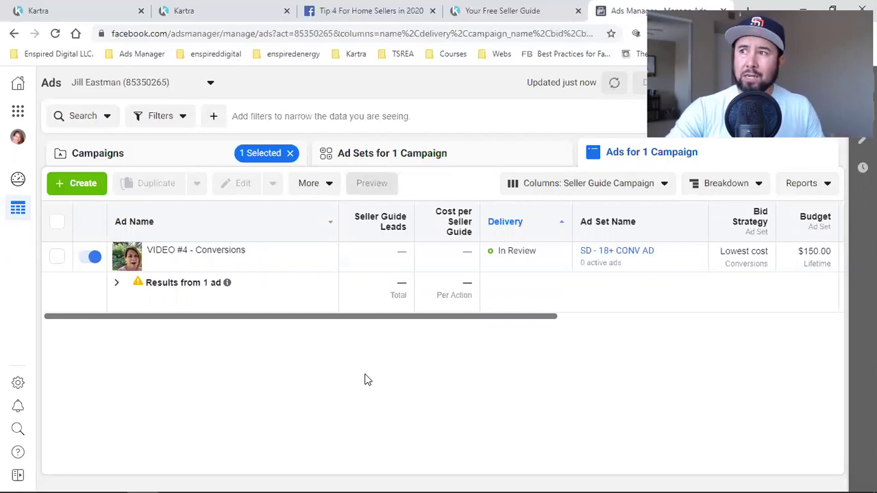
Look at the Your Free Seller Guide landing page, and return to the VIDEO #4 - Conversions ad in Ads Manager
mouse_move(177, 263)
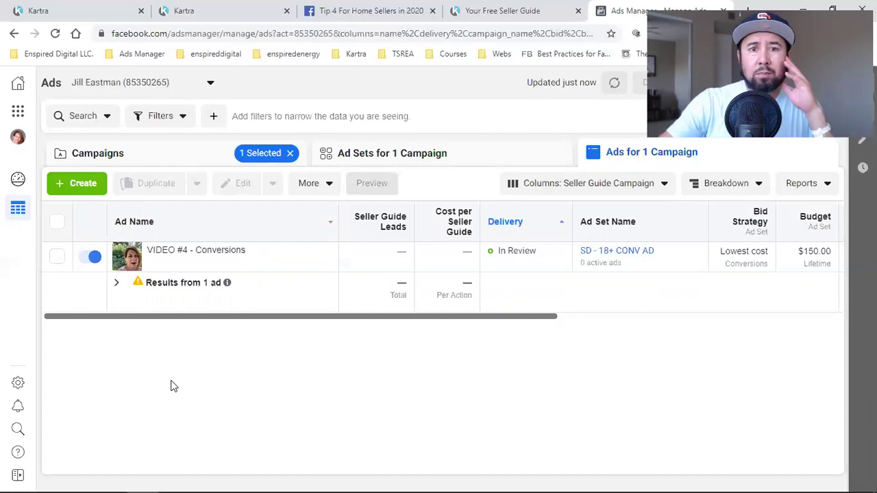
click(482, 8)
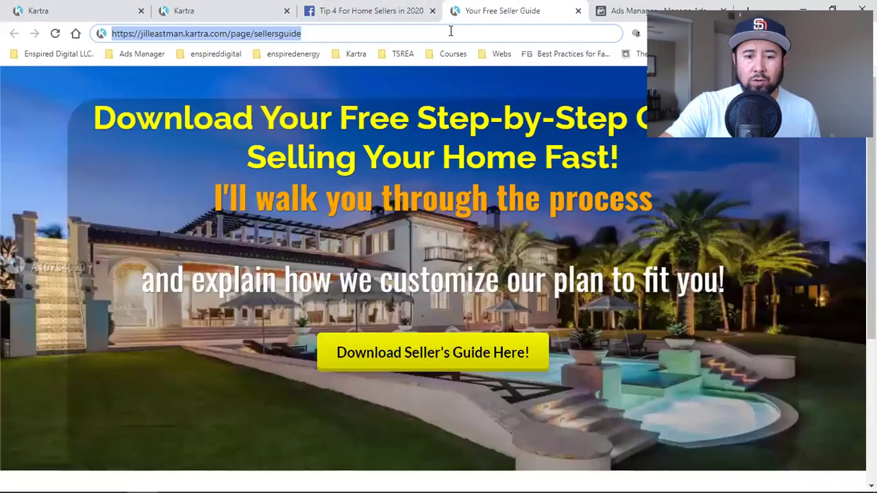
click(634, 241)
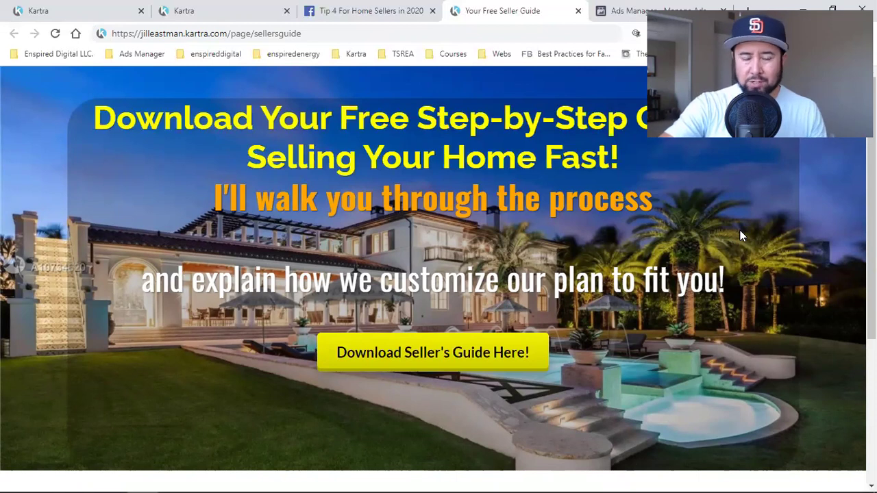
click(604, 6)
mouse_move(333, 254)
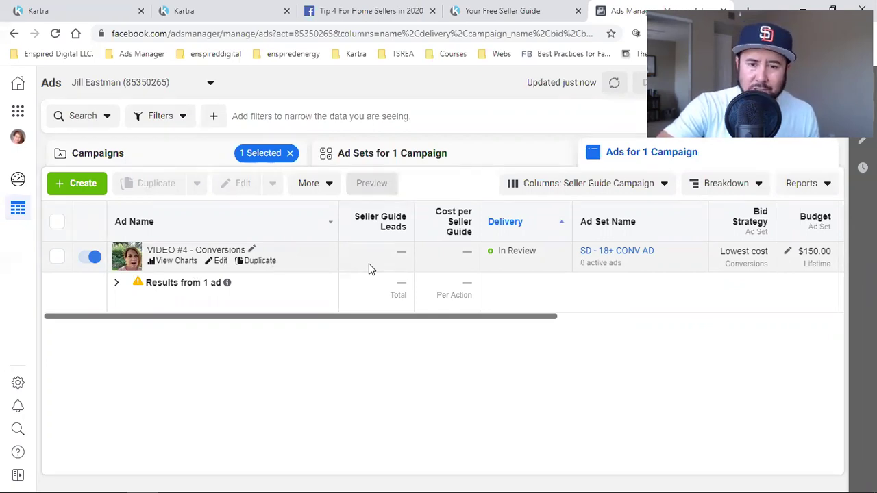
Switch to the seller guide landing page, view its guide download form, and close the form without submitting it
click(446, 11)
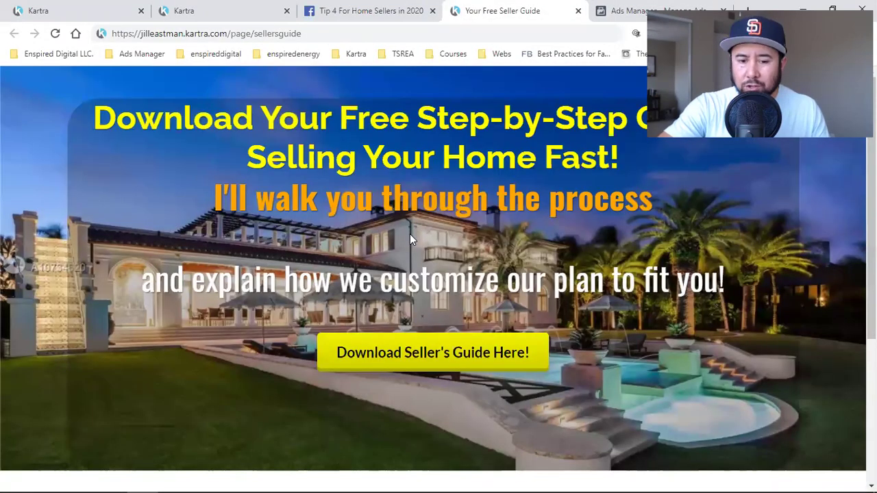
click(393, 363)
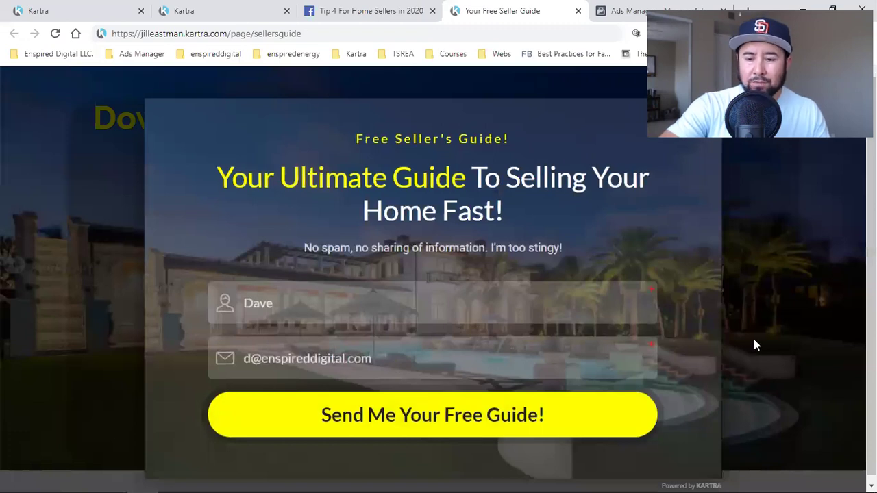
click(789, 260)
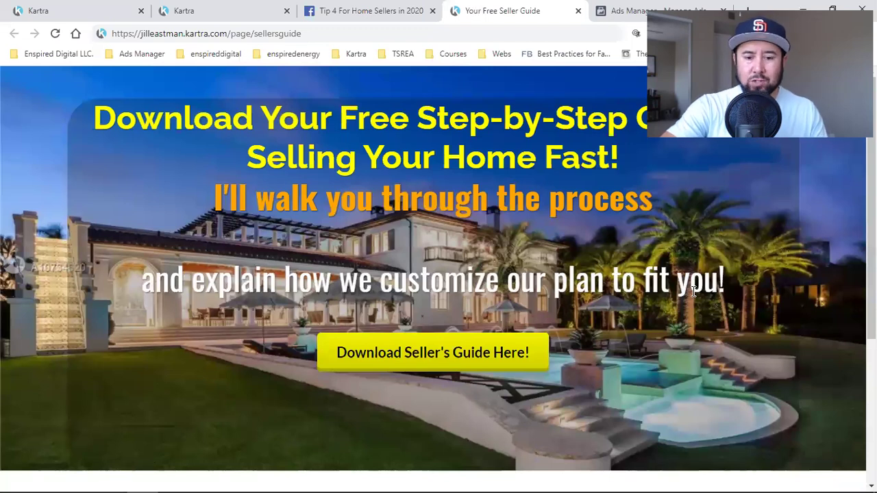